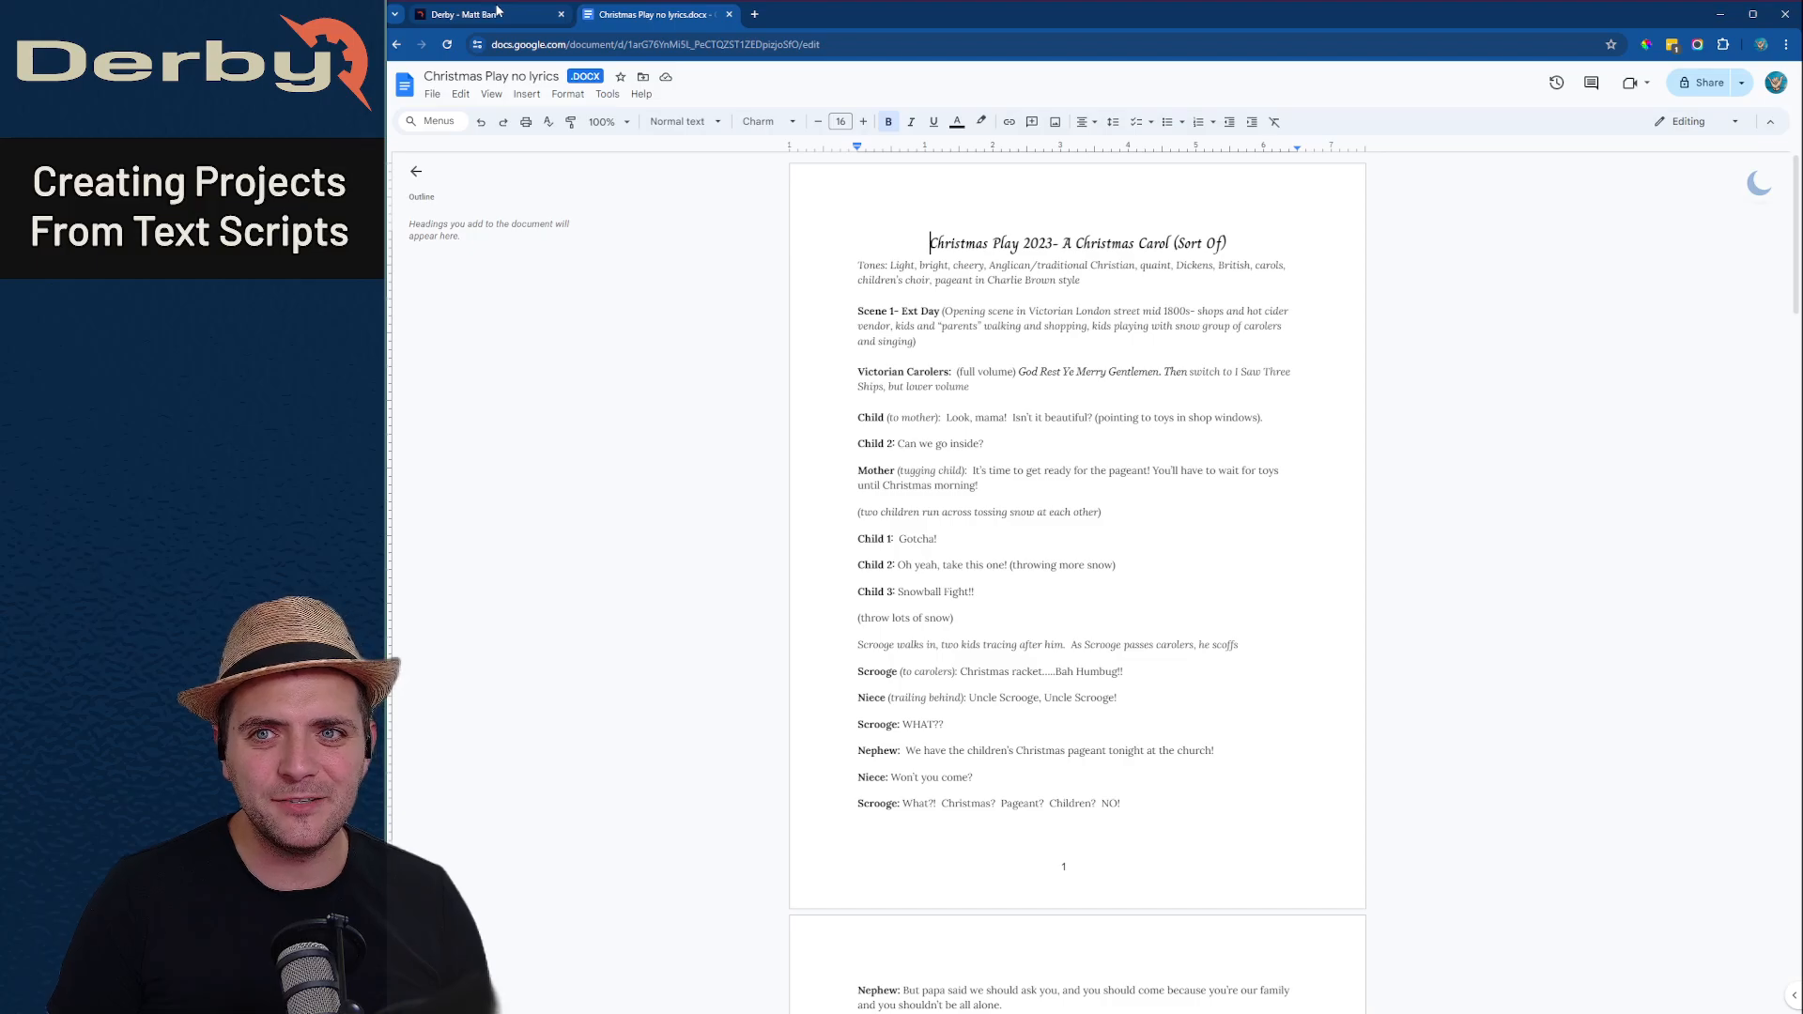
- Switch to Derby and start a new project named "Christmas Play"
{"action": "left_click", "coordinate": [504, 14]}
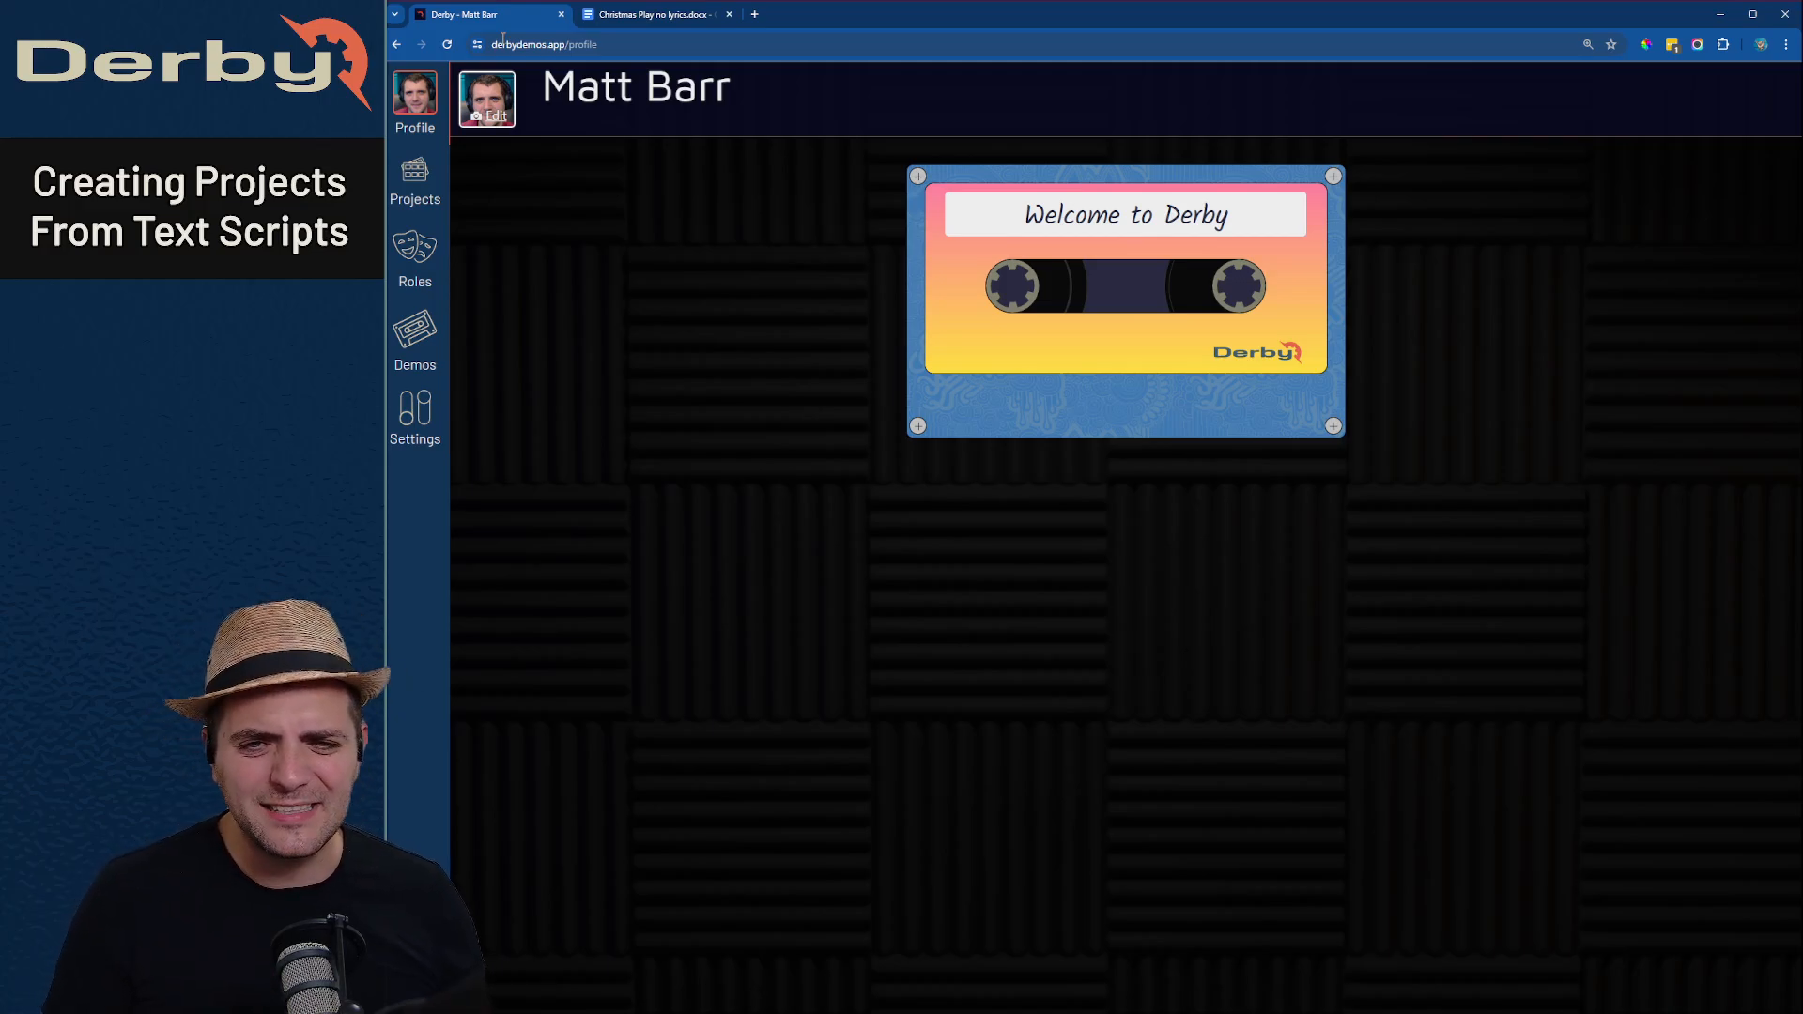
{"action": "left_click", "coordinate": [413, 174]}
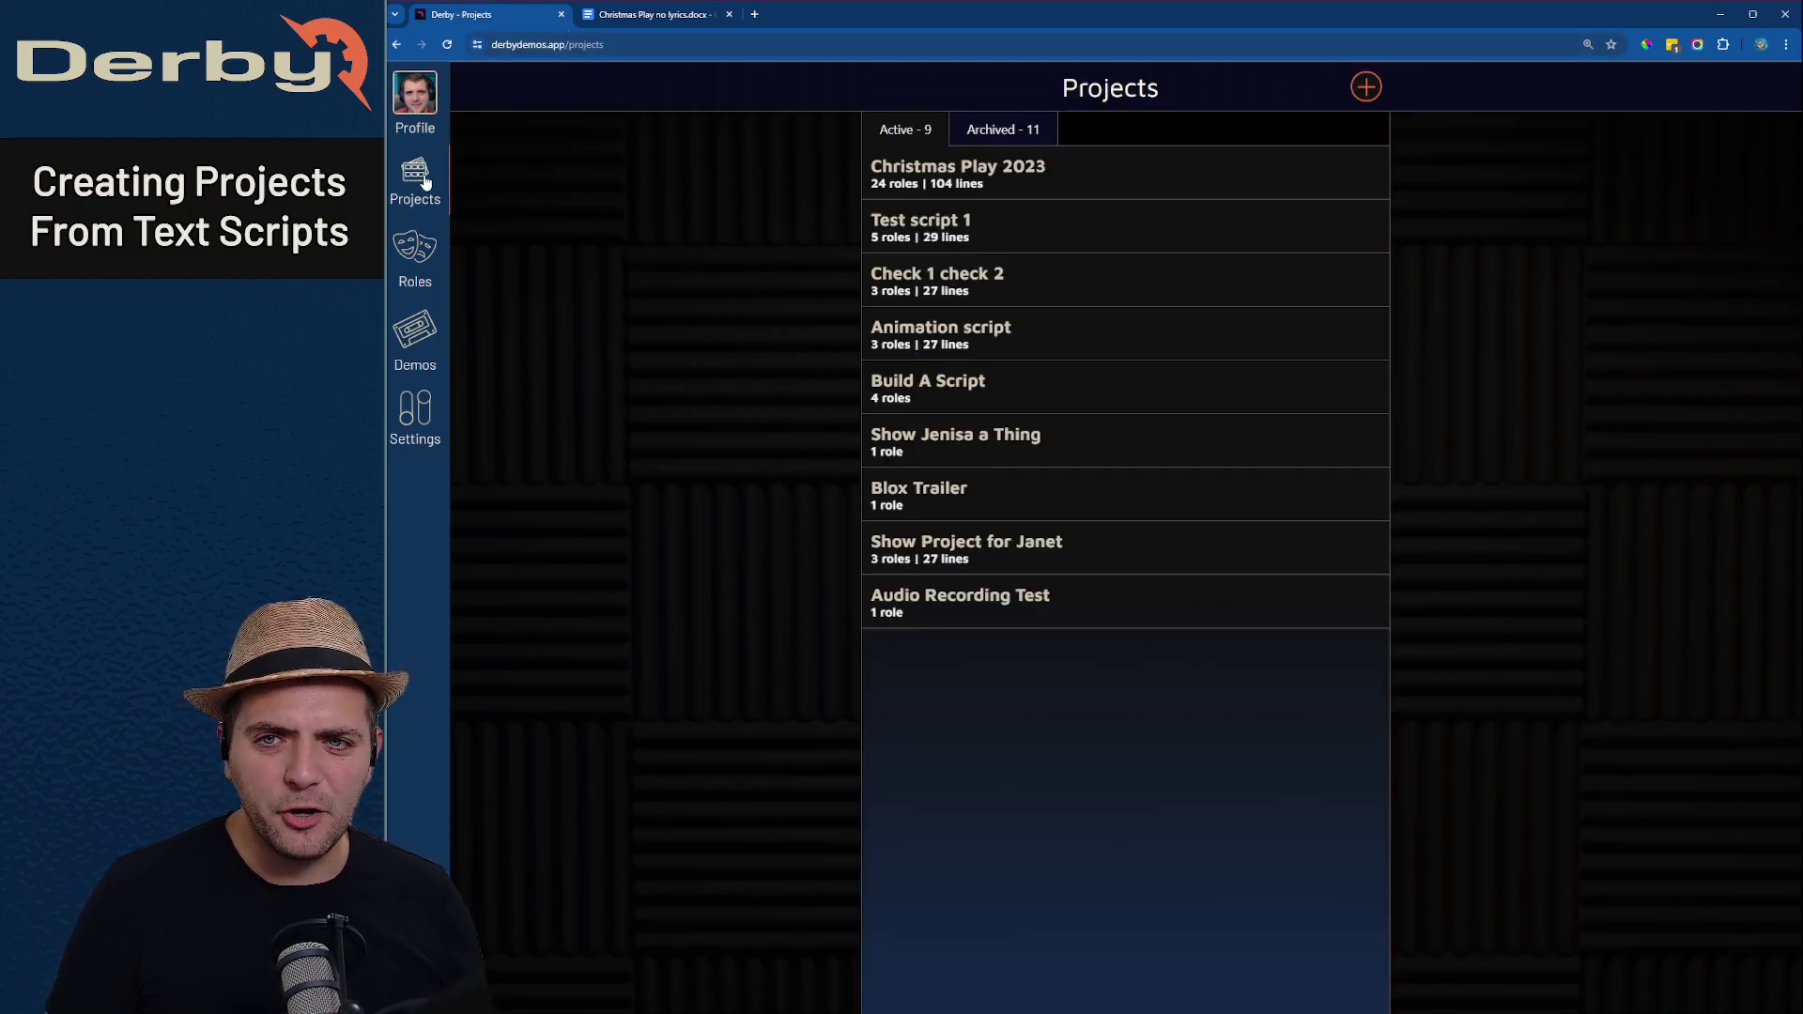
{"action": "left_click", "coordinate": [1366, 87]}
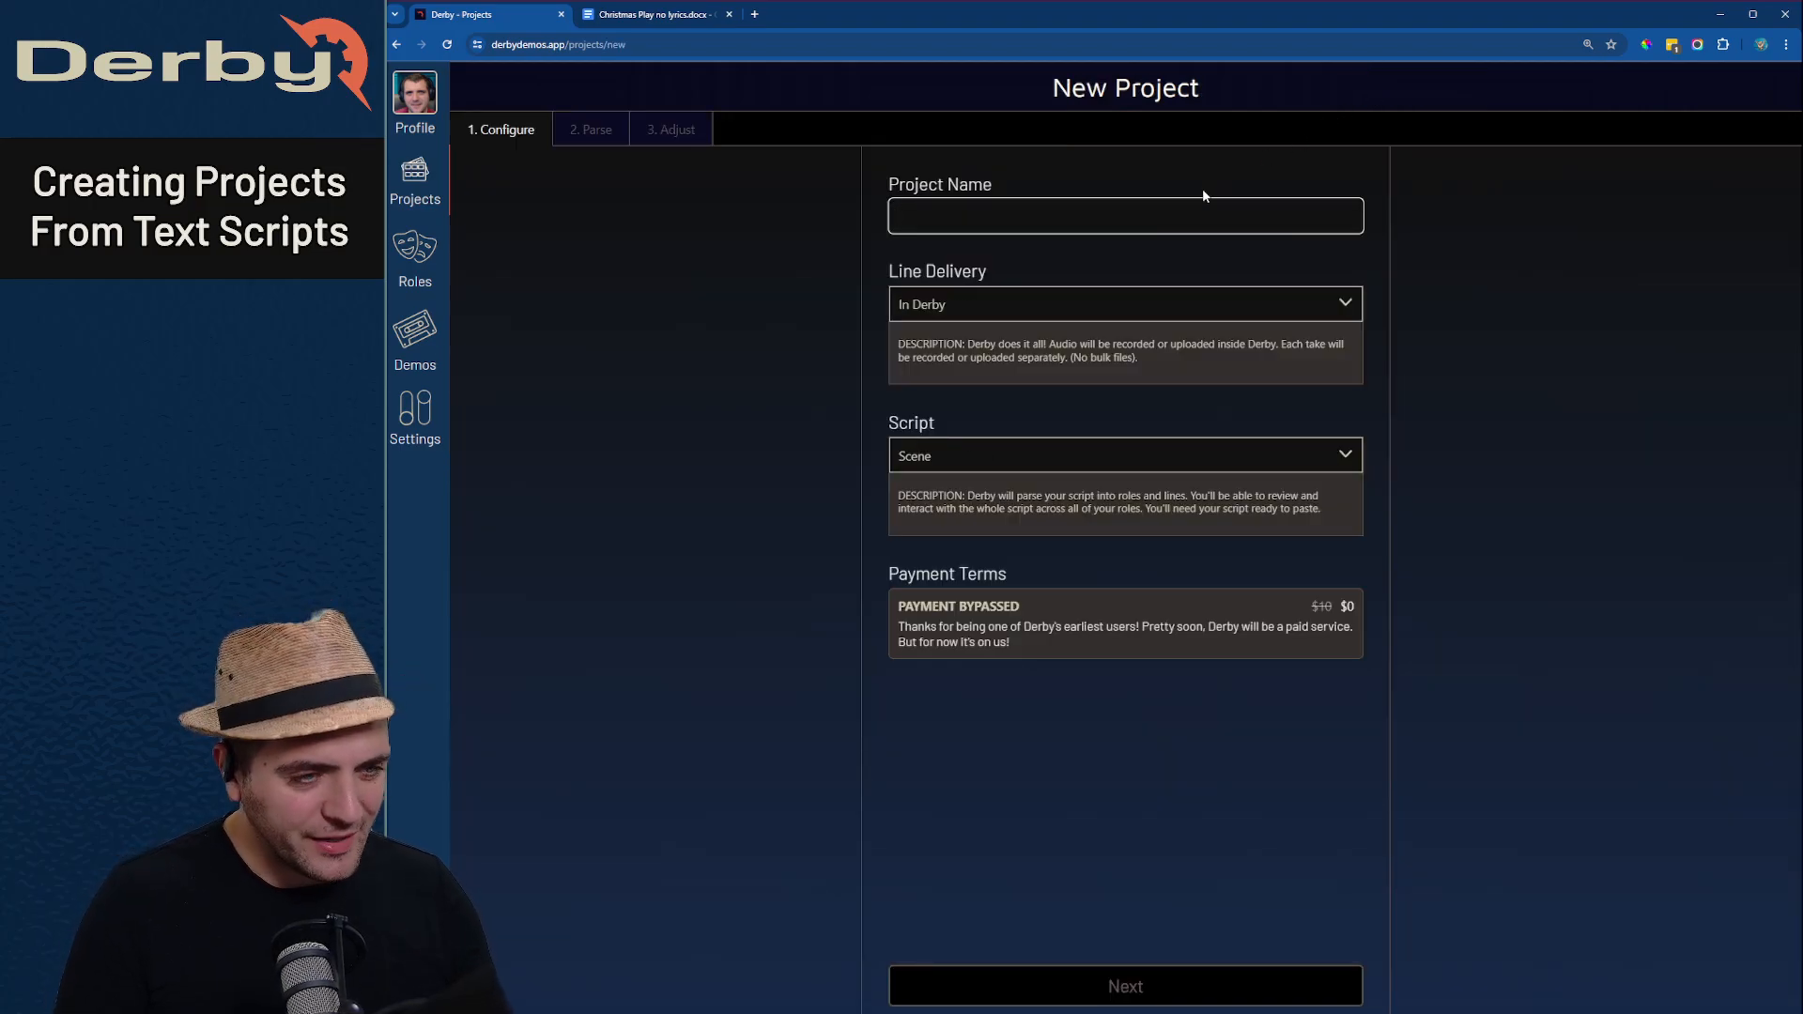
{"action": "type", "text": "christma"}
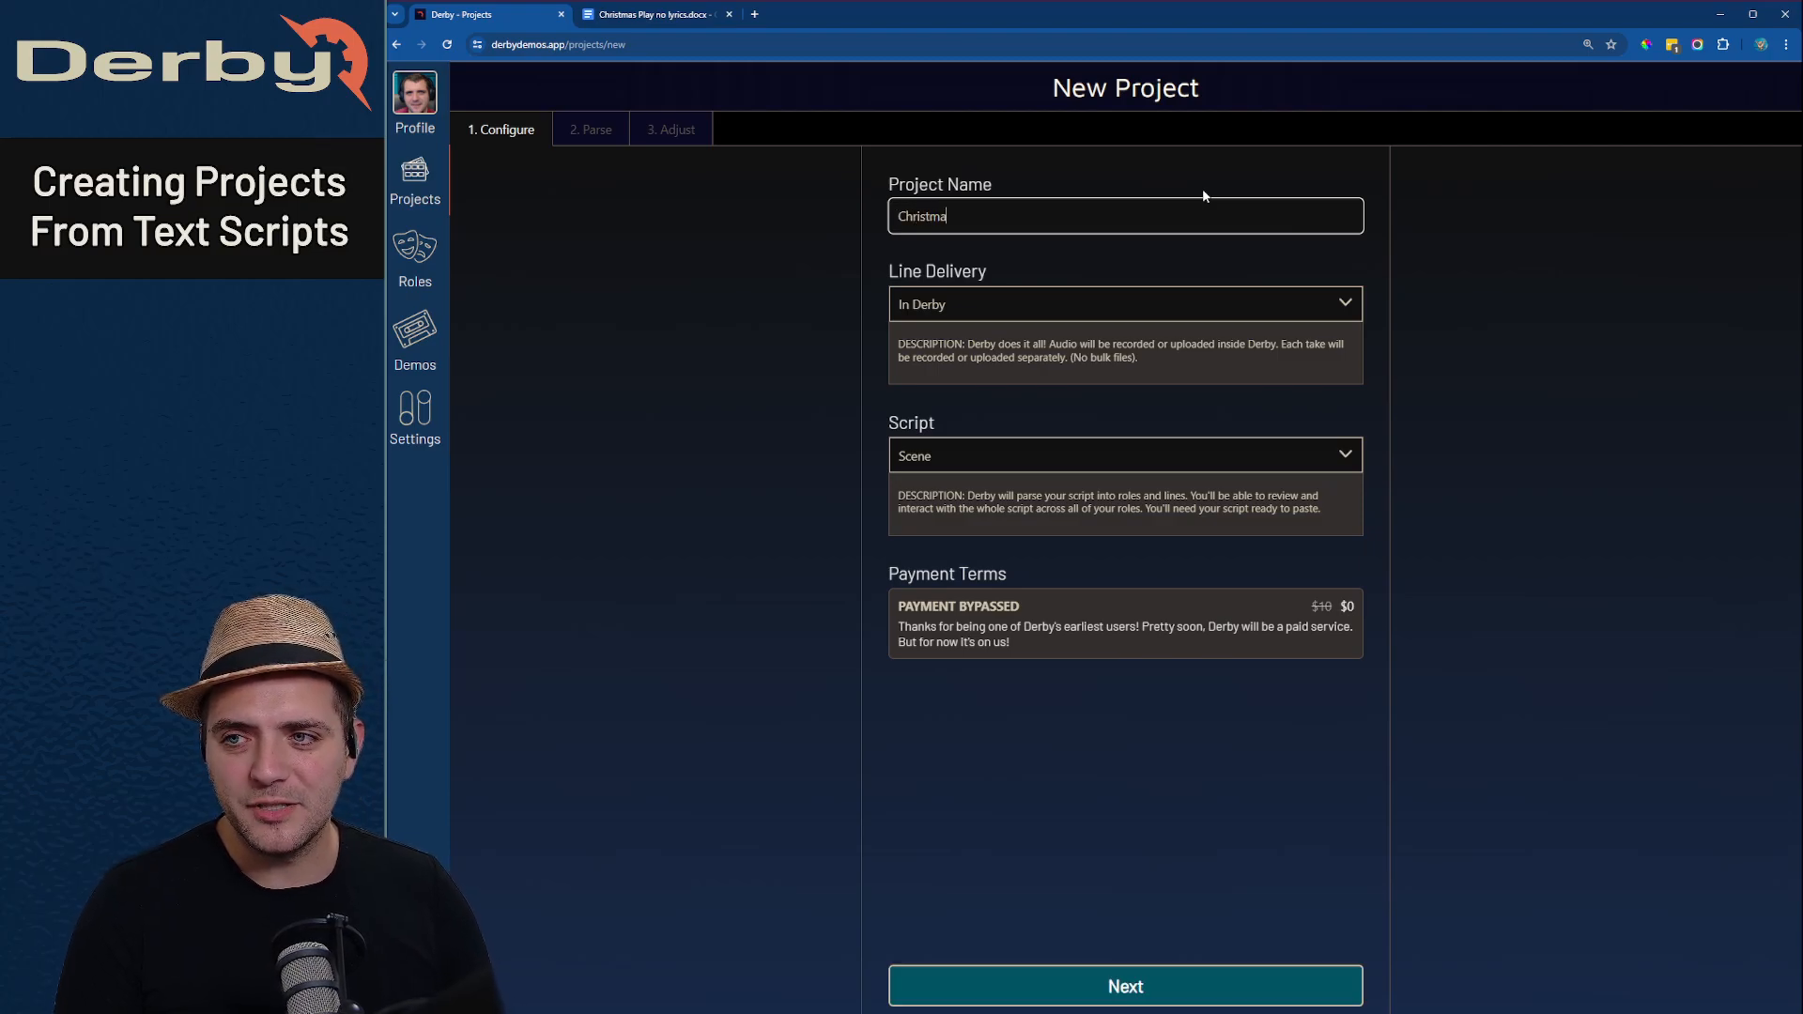
{"action": "type", "text": "s Play"}
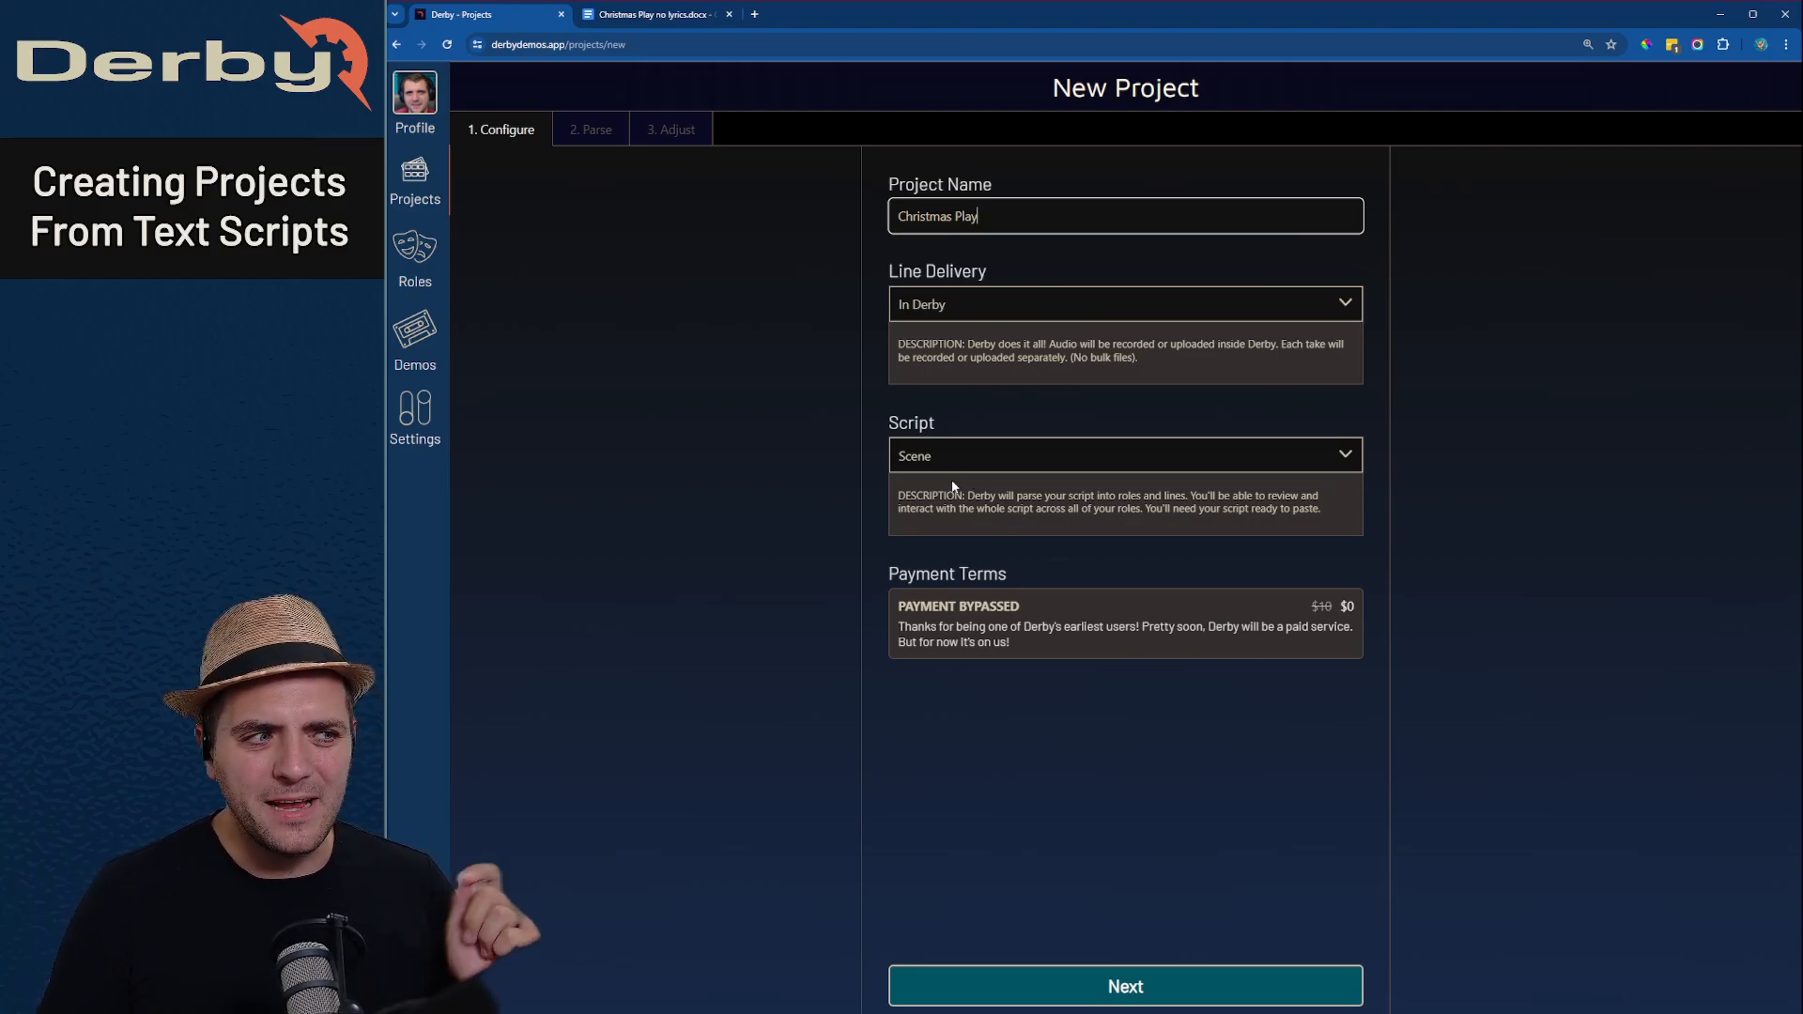
- Keep Scene as the project's script type and continue to the parsing stage
{"action": "left_click", "coordinate": [996, 460]}
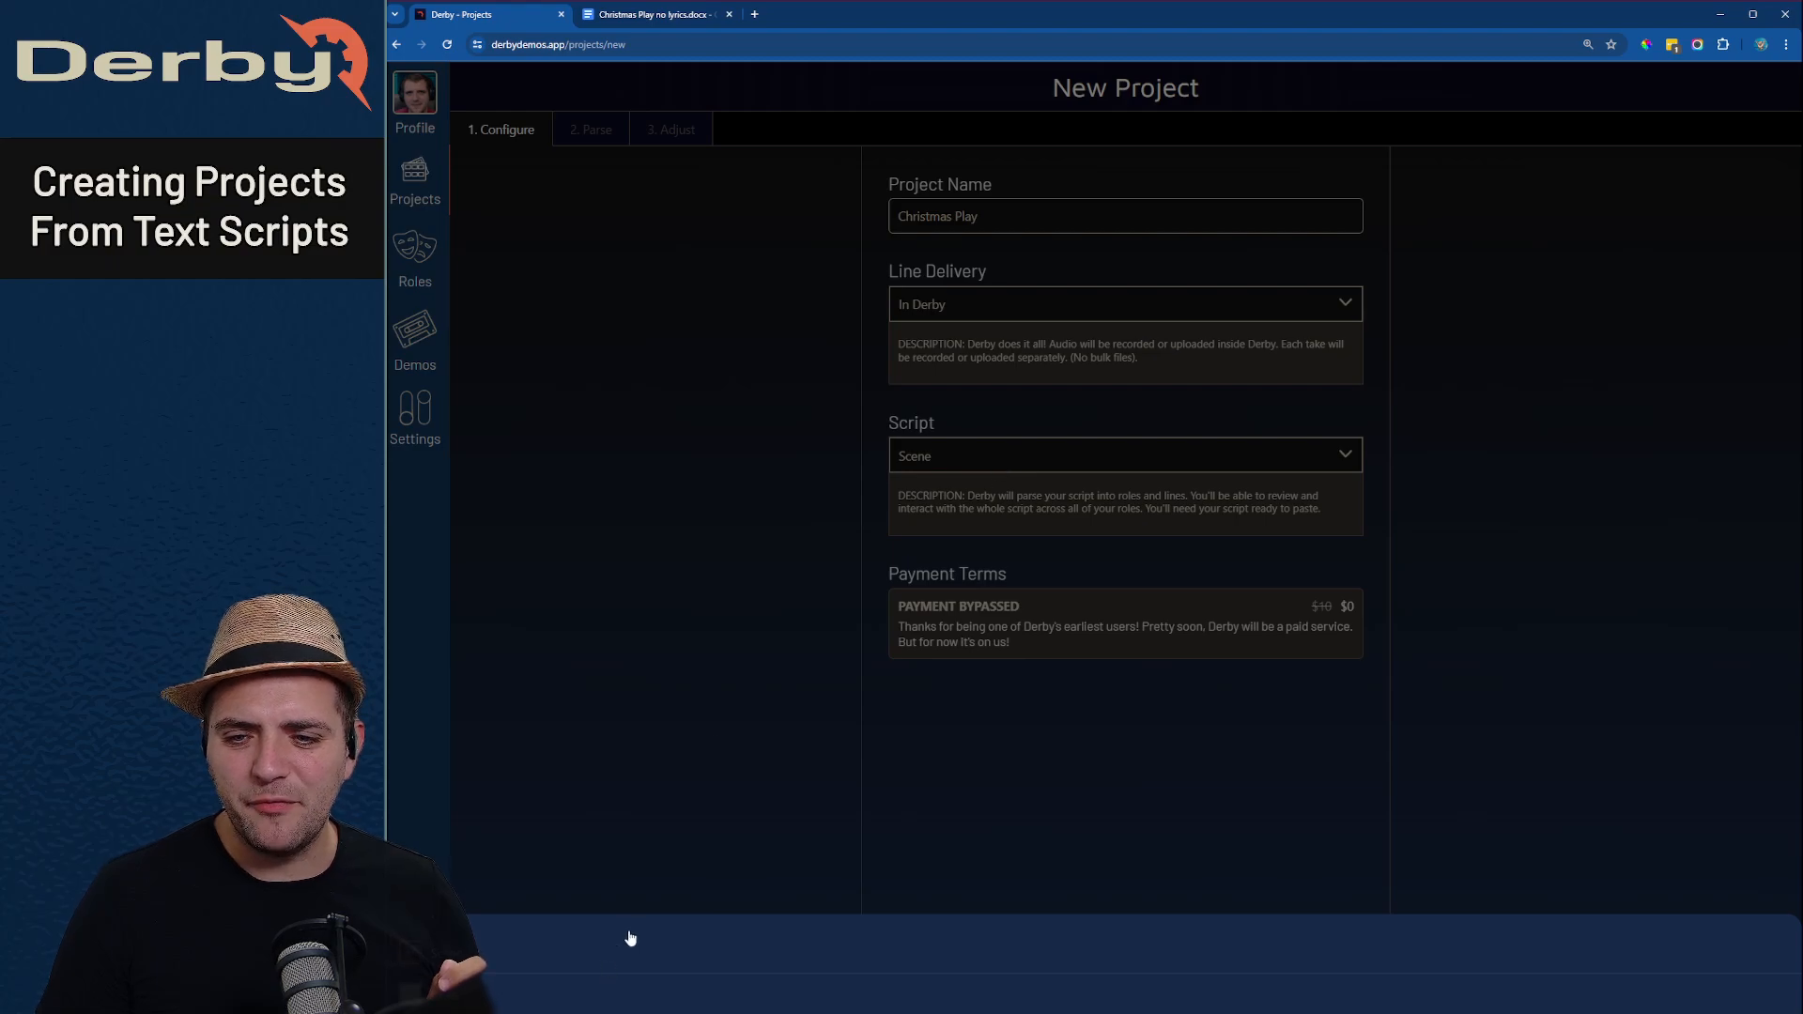
{"action": "left_click", "coordinate": [837, 648]}
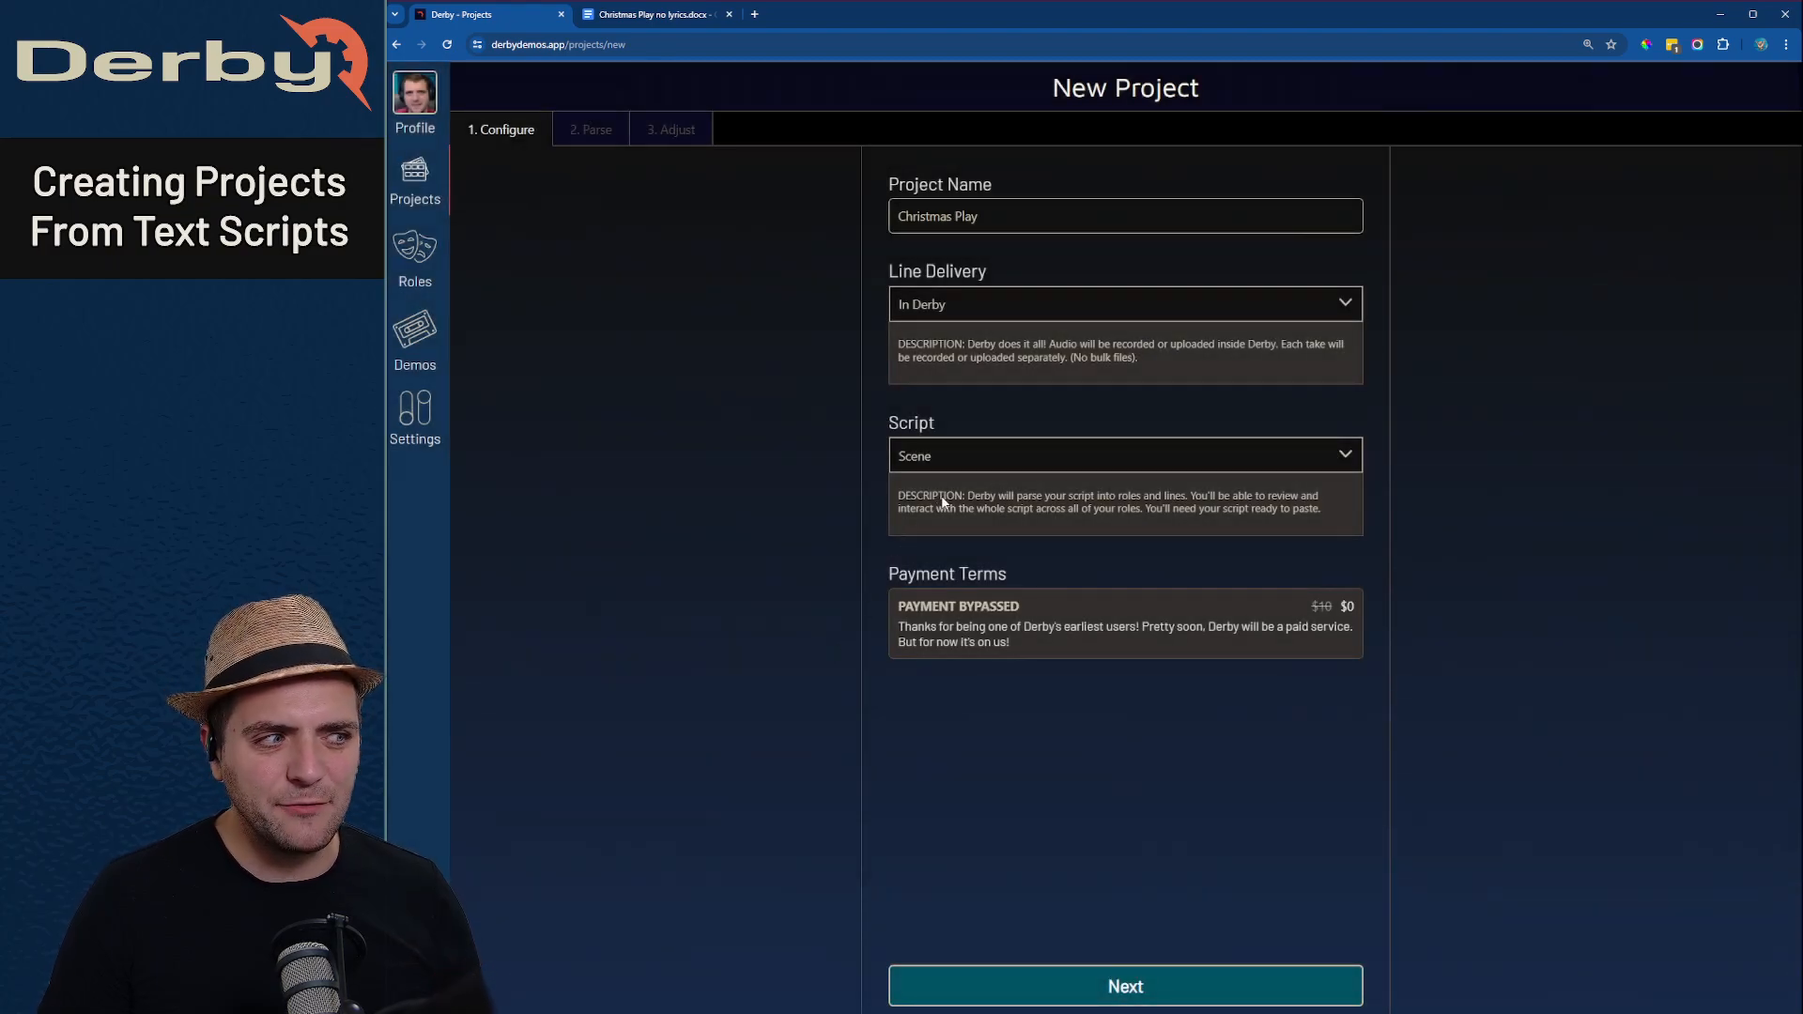
{"action": "left_click", "coordinate": [1037, 995]}
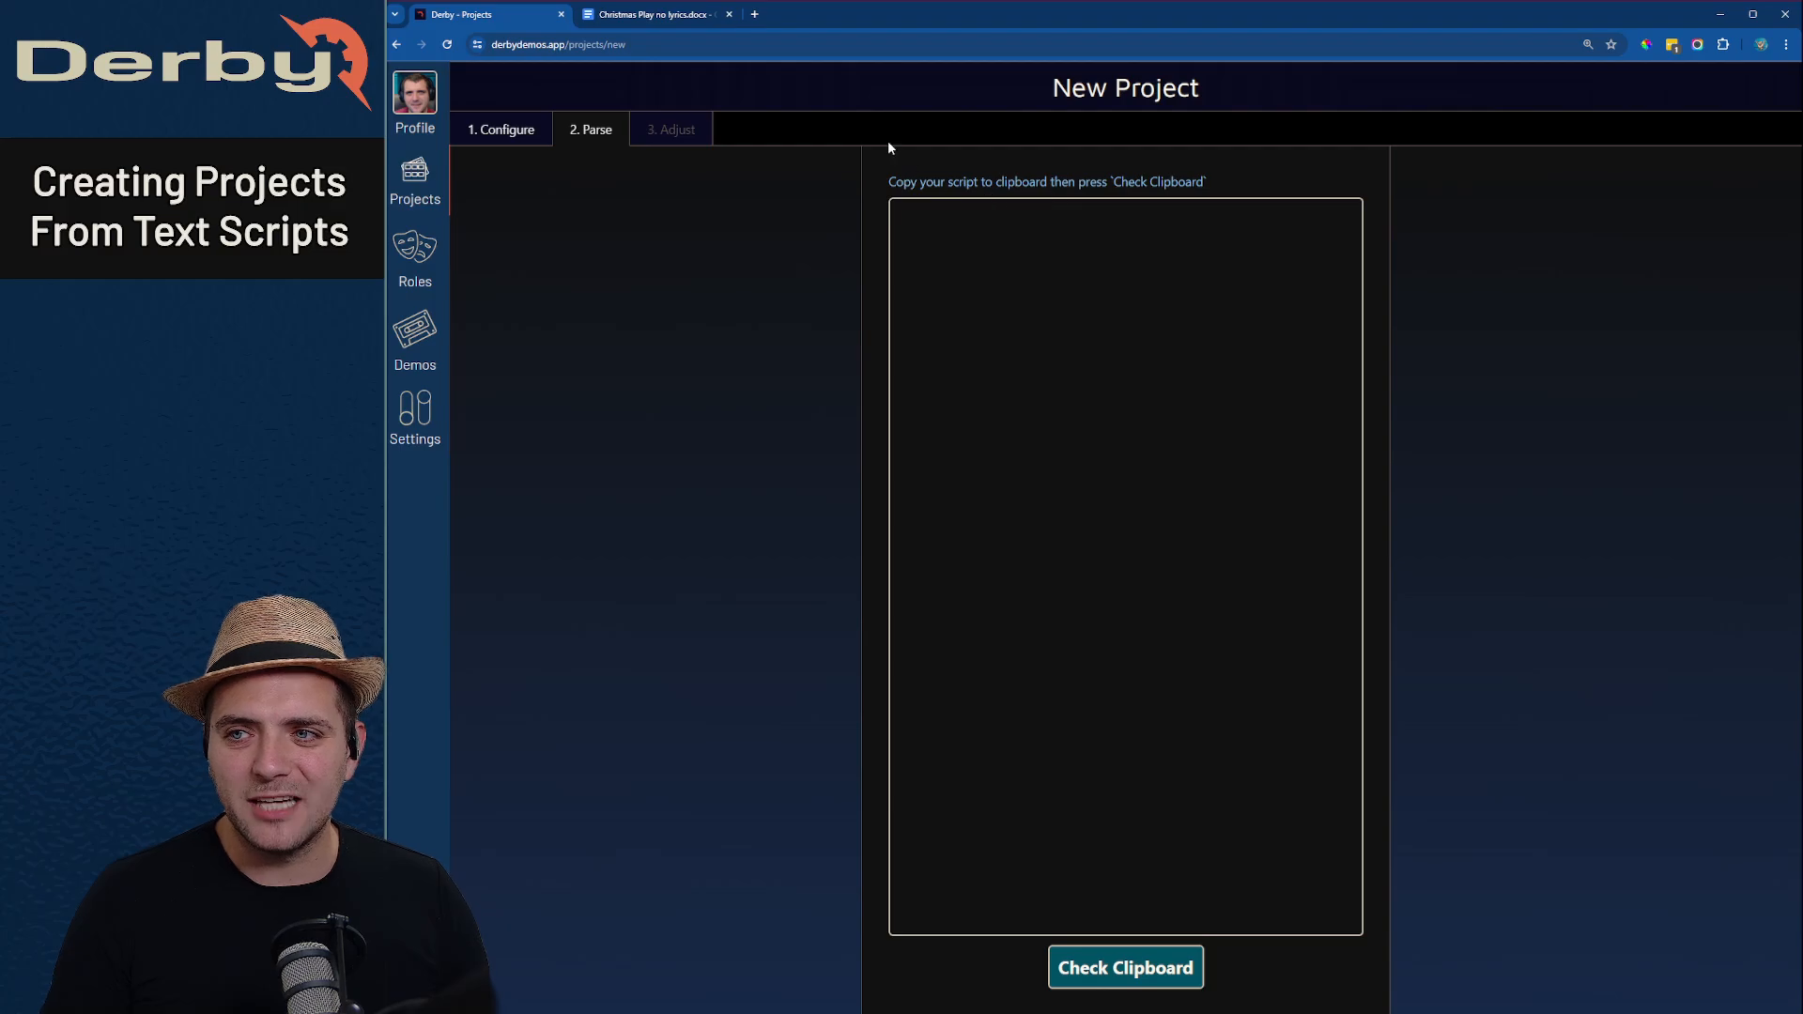
- Copy the entire "Christmas Play no lyrics" script from Google Docs and load it from the clipboard into the Derby project
{"action": "left_click", "coordinate": [648, 17]}
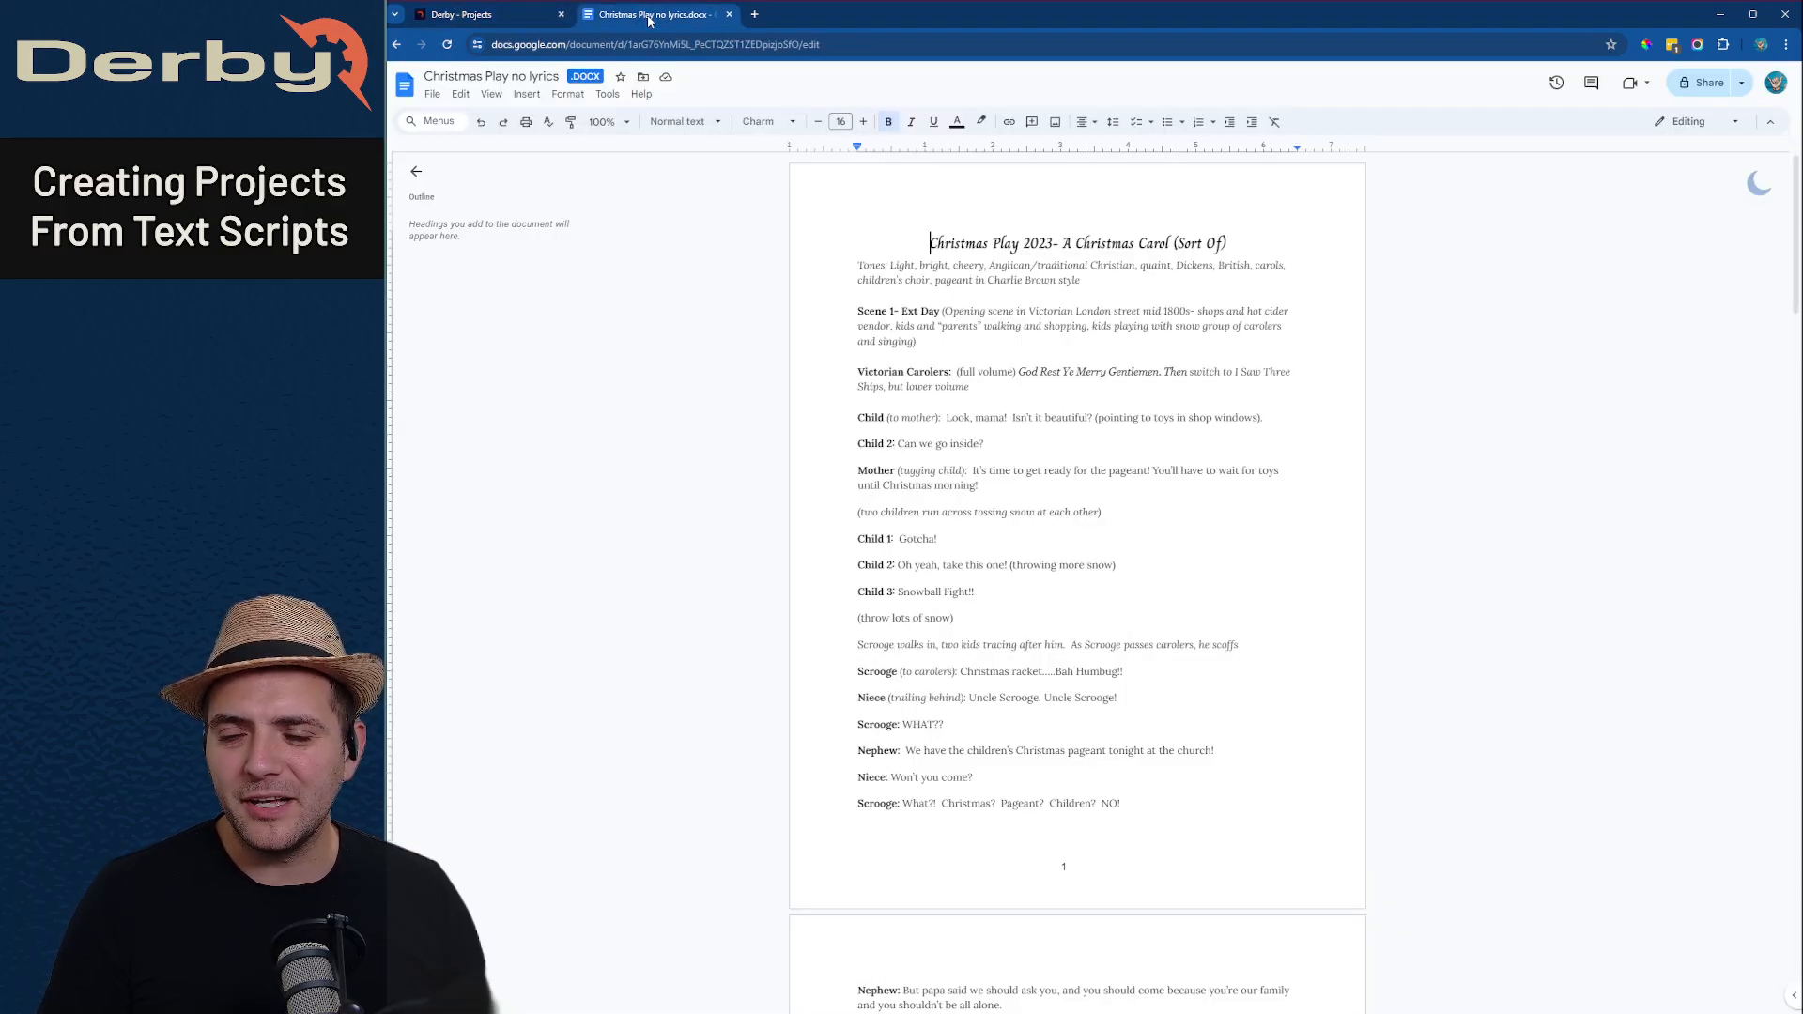
{"action": "left_click", "coordinate": [1079, 378]}
{"action": "key", "text": "ctrl+a"}
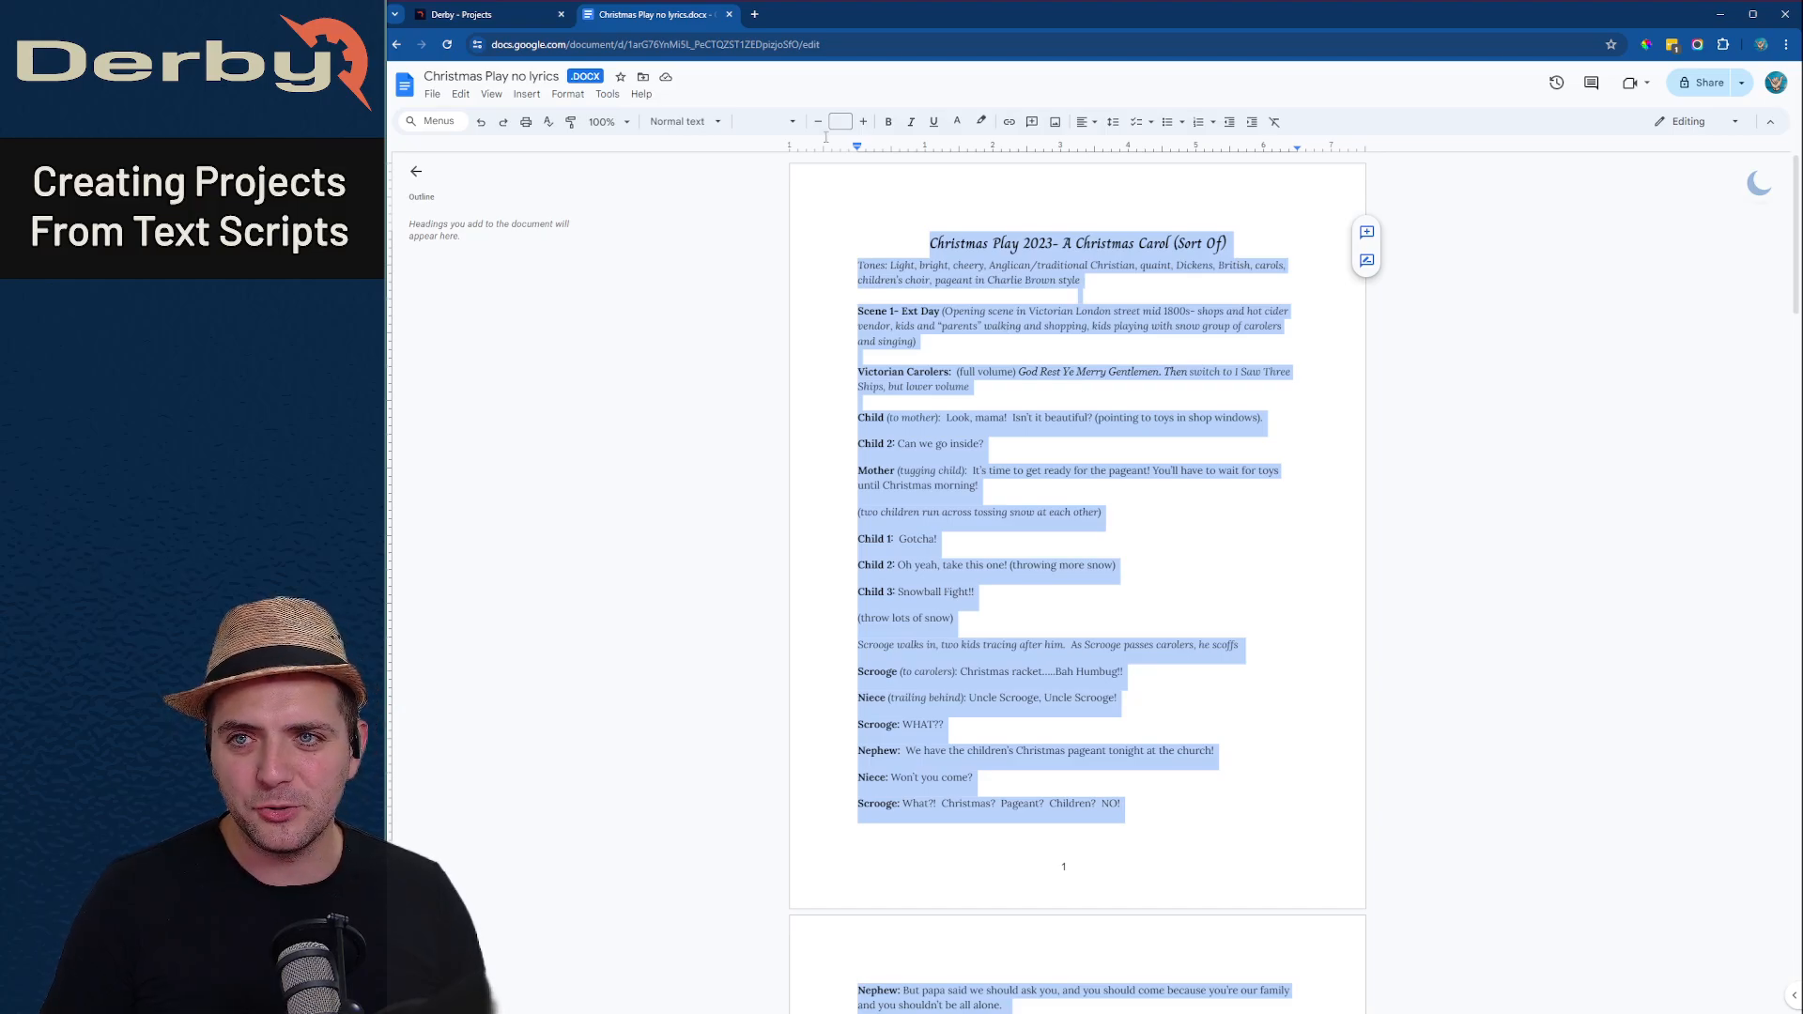
{"action": "left_click", "coordinate": [524, 26]}
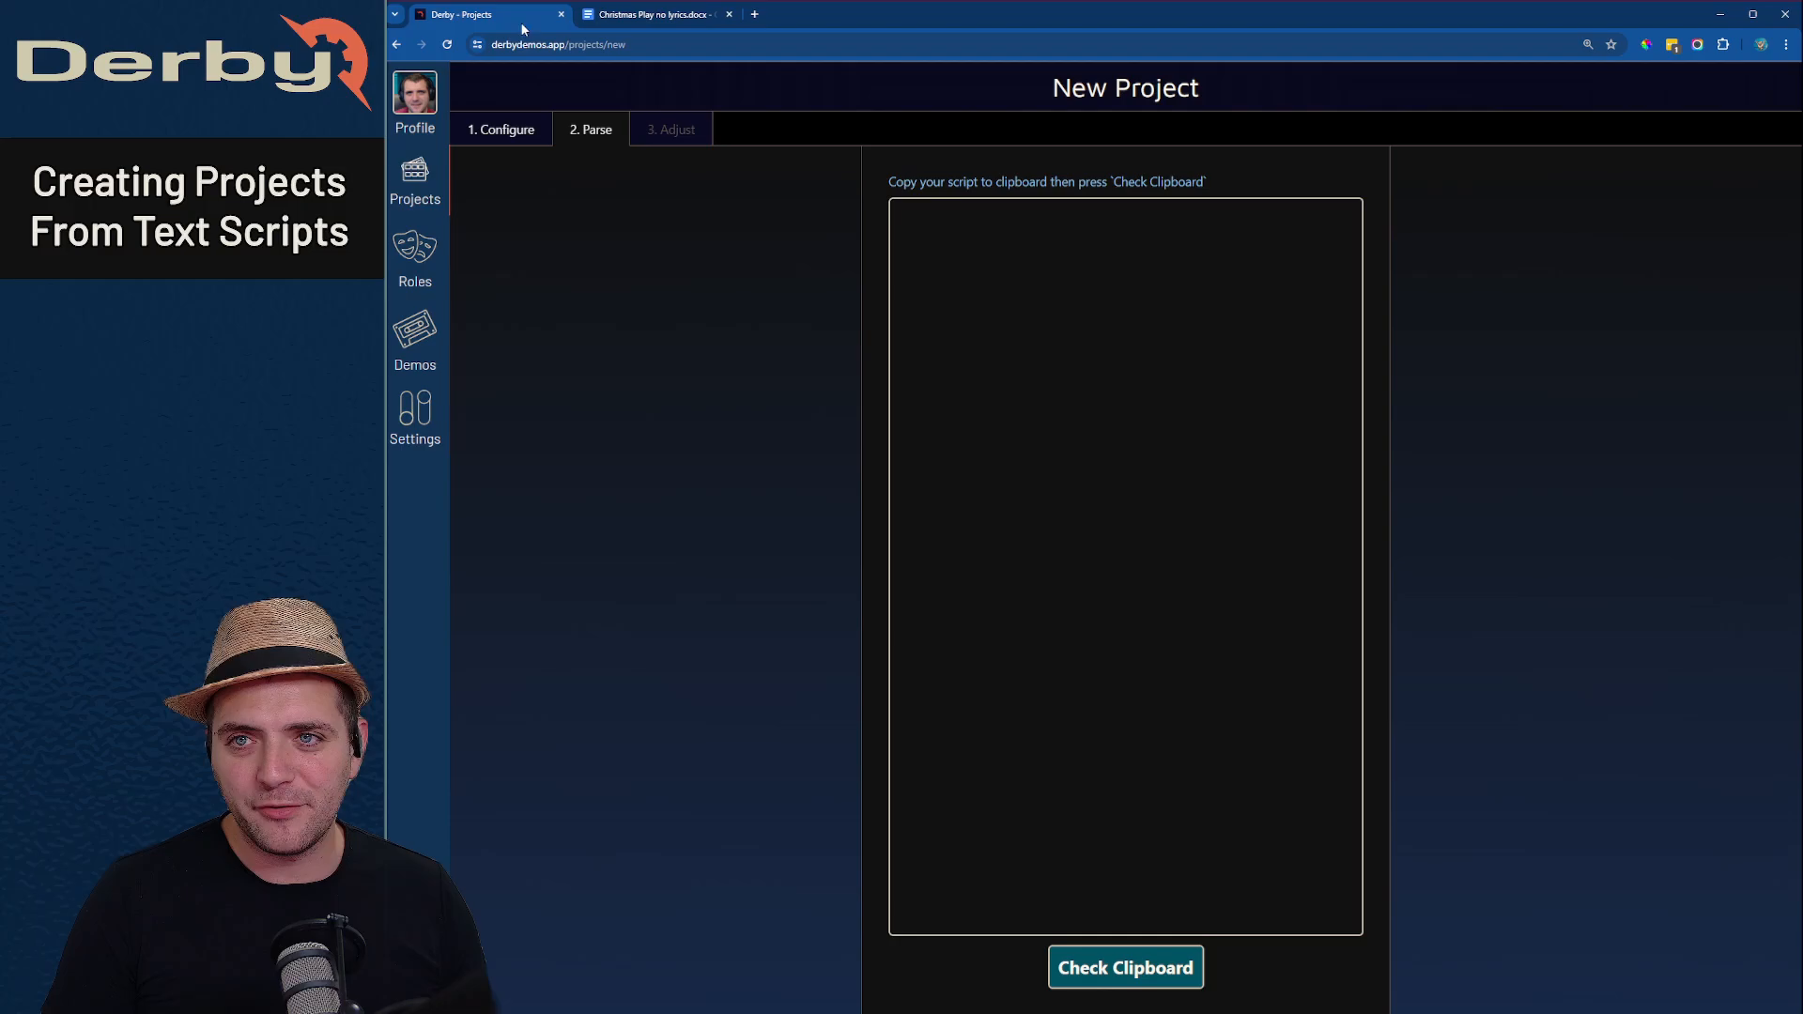
{"action": "left_click", "coordinate": [1152, 982]}
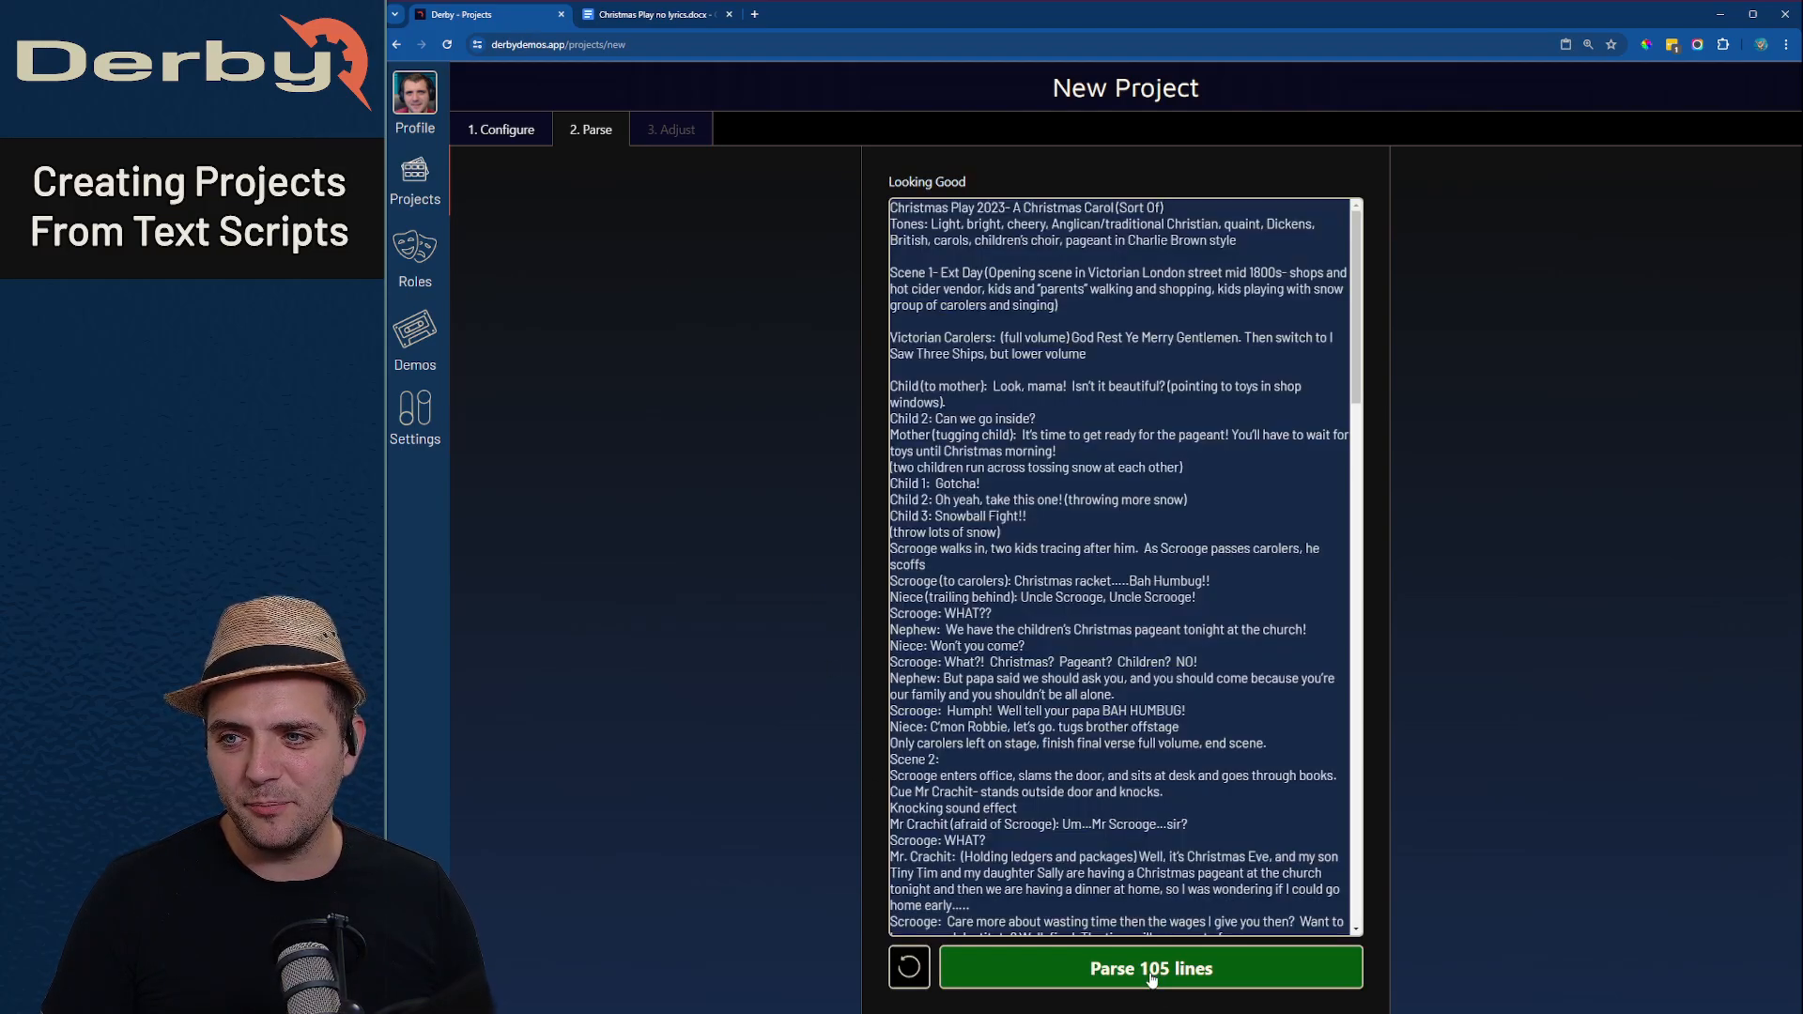
- Review the imported script text and parse its lines into roles
{"action": "scroll", "coordinate": [1056, 556], "scroll_direction": "down", "scroll_amount": 20}
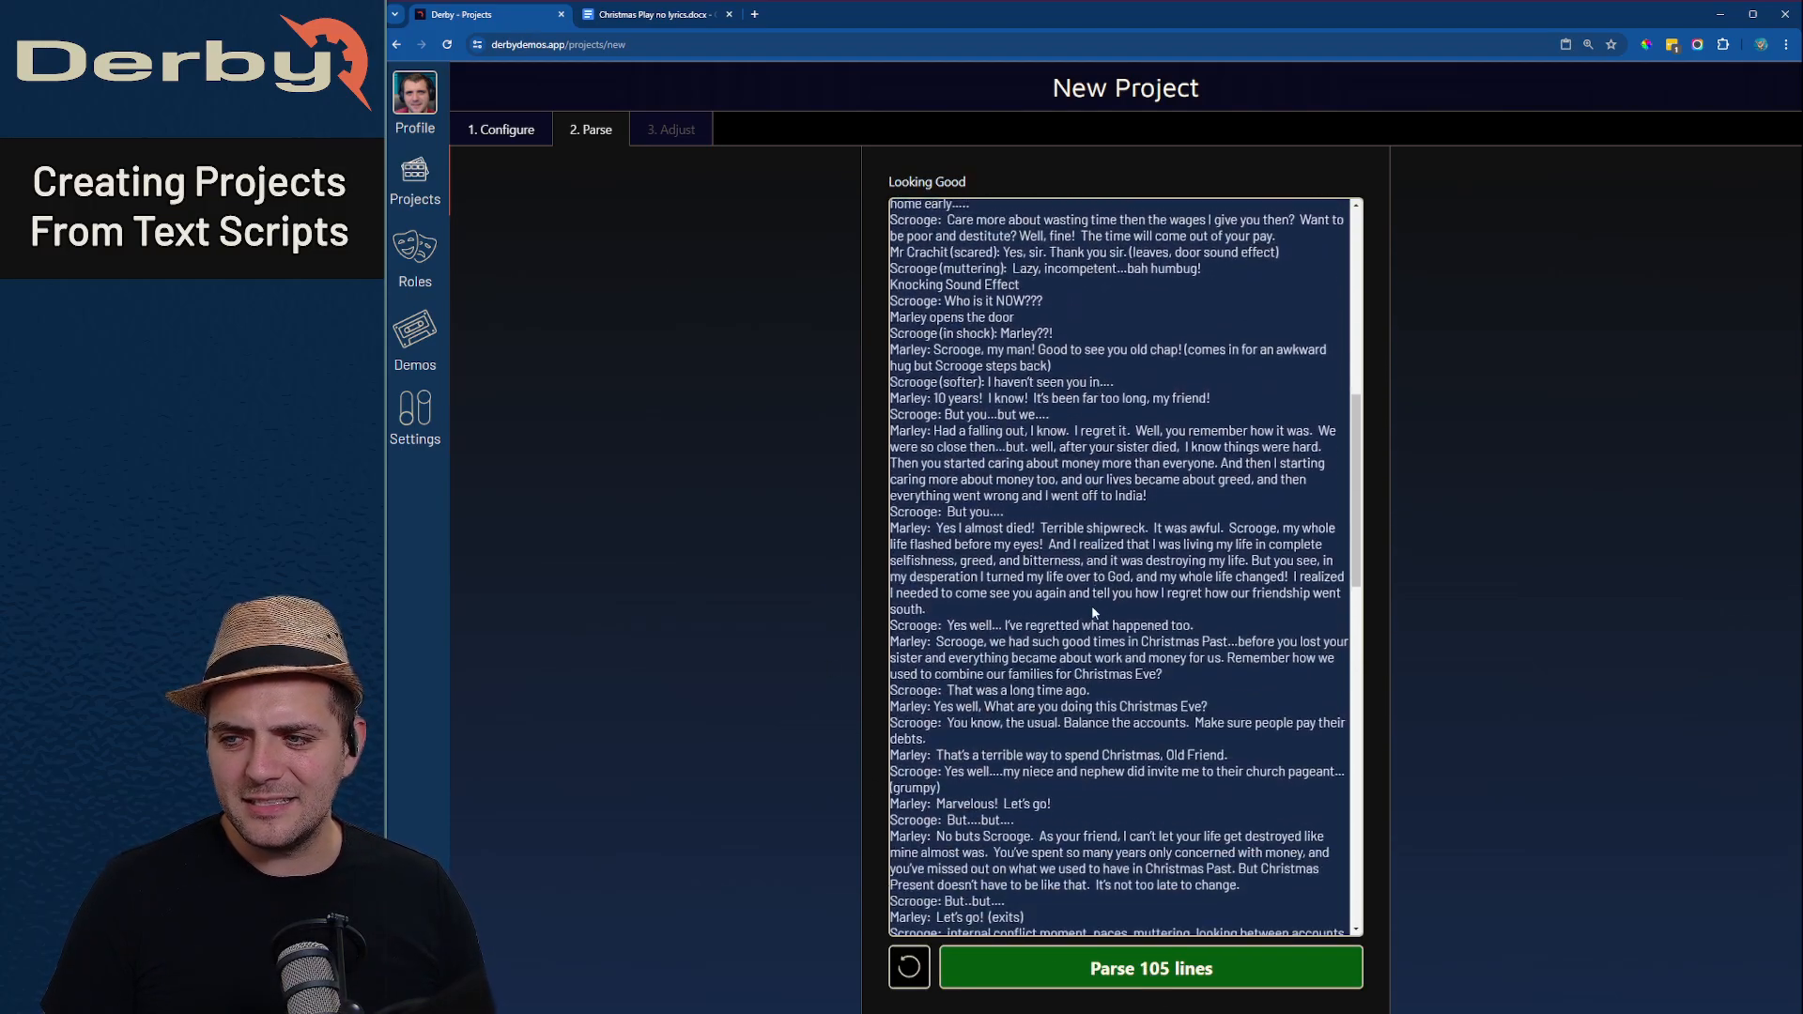
{"action": "scroll", "coordinate": [1089, 621], "scroll_direction": "up", "scroll_amount": 15}
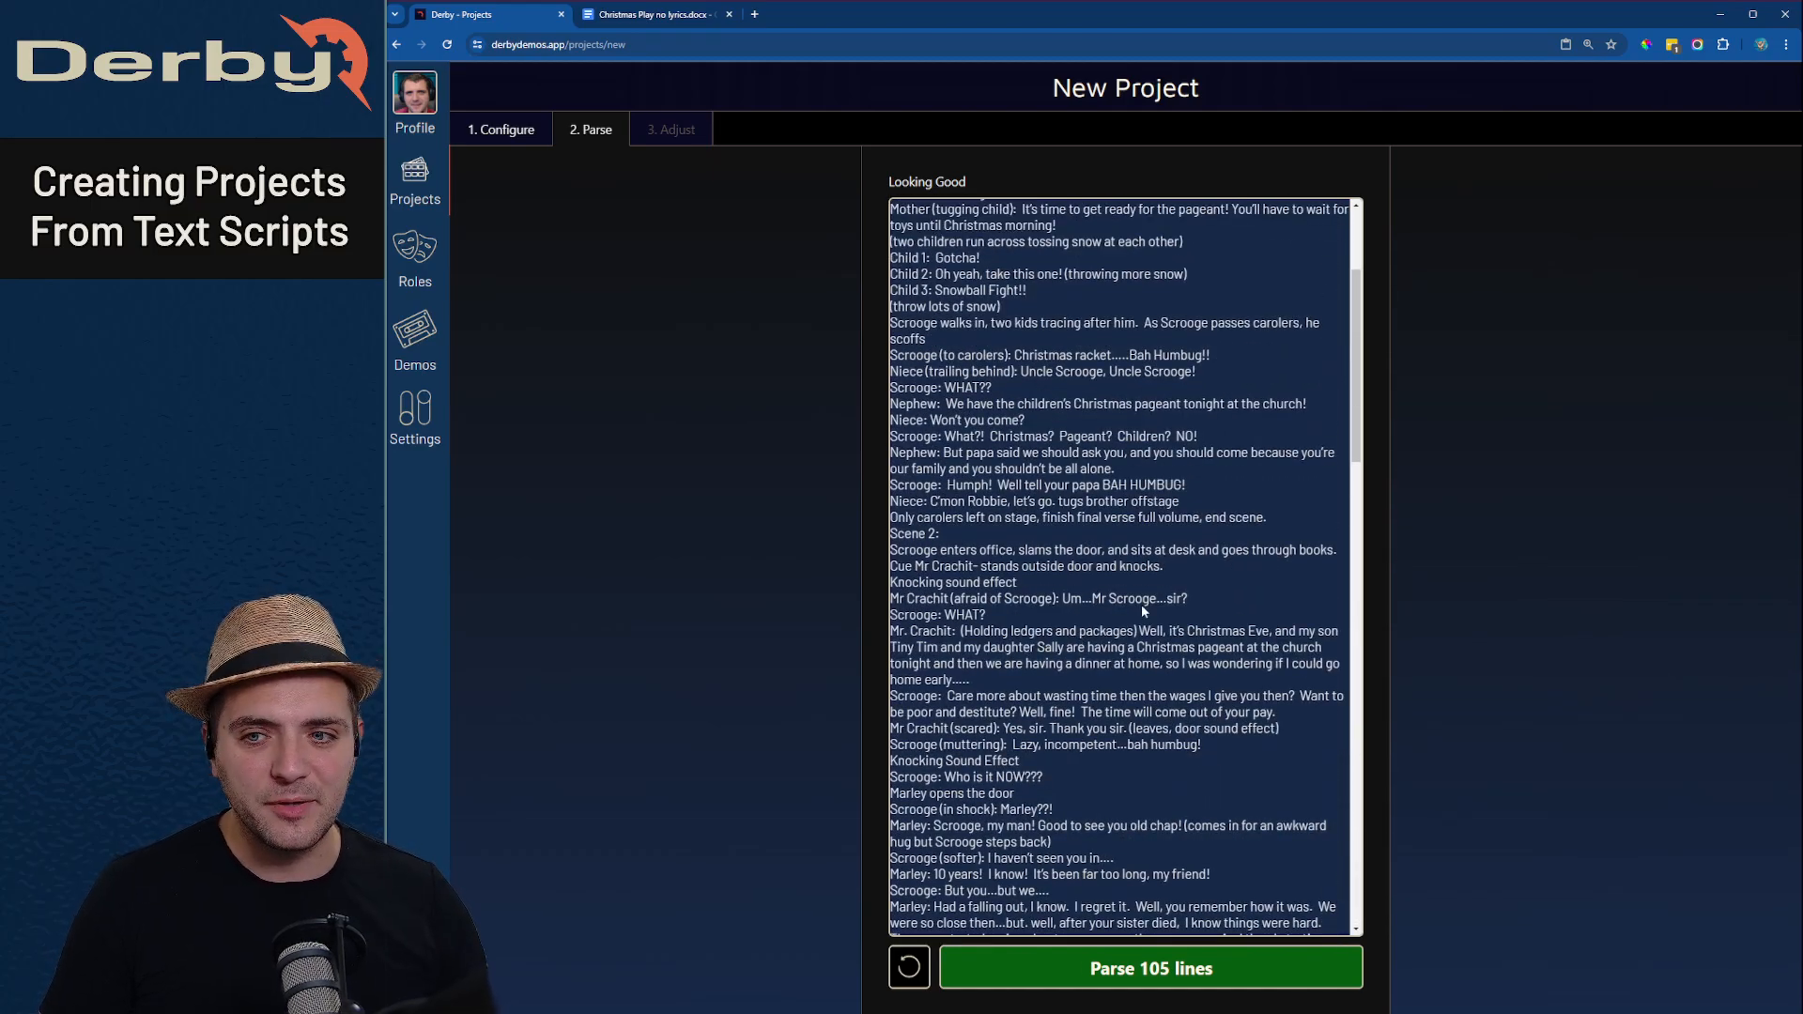
{"action": "scroll", "coordinate": [1104, 682], "scroll_direction": "up", "scroll_amount": 3}
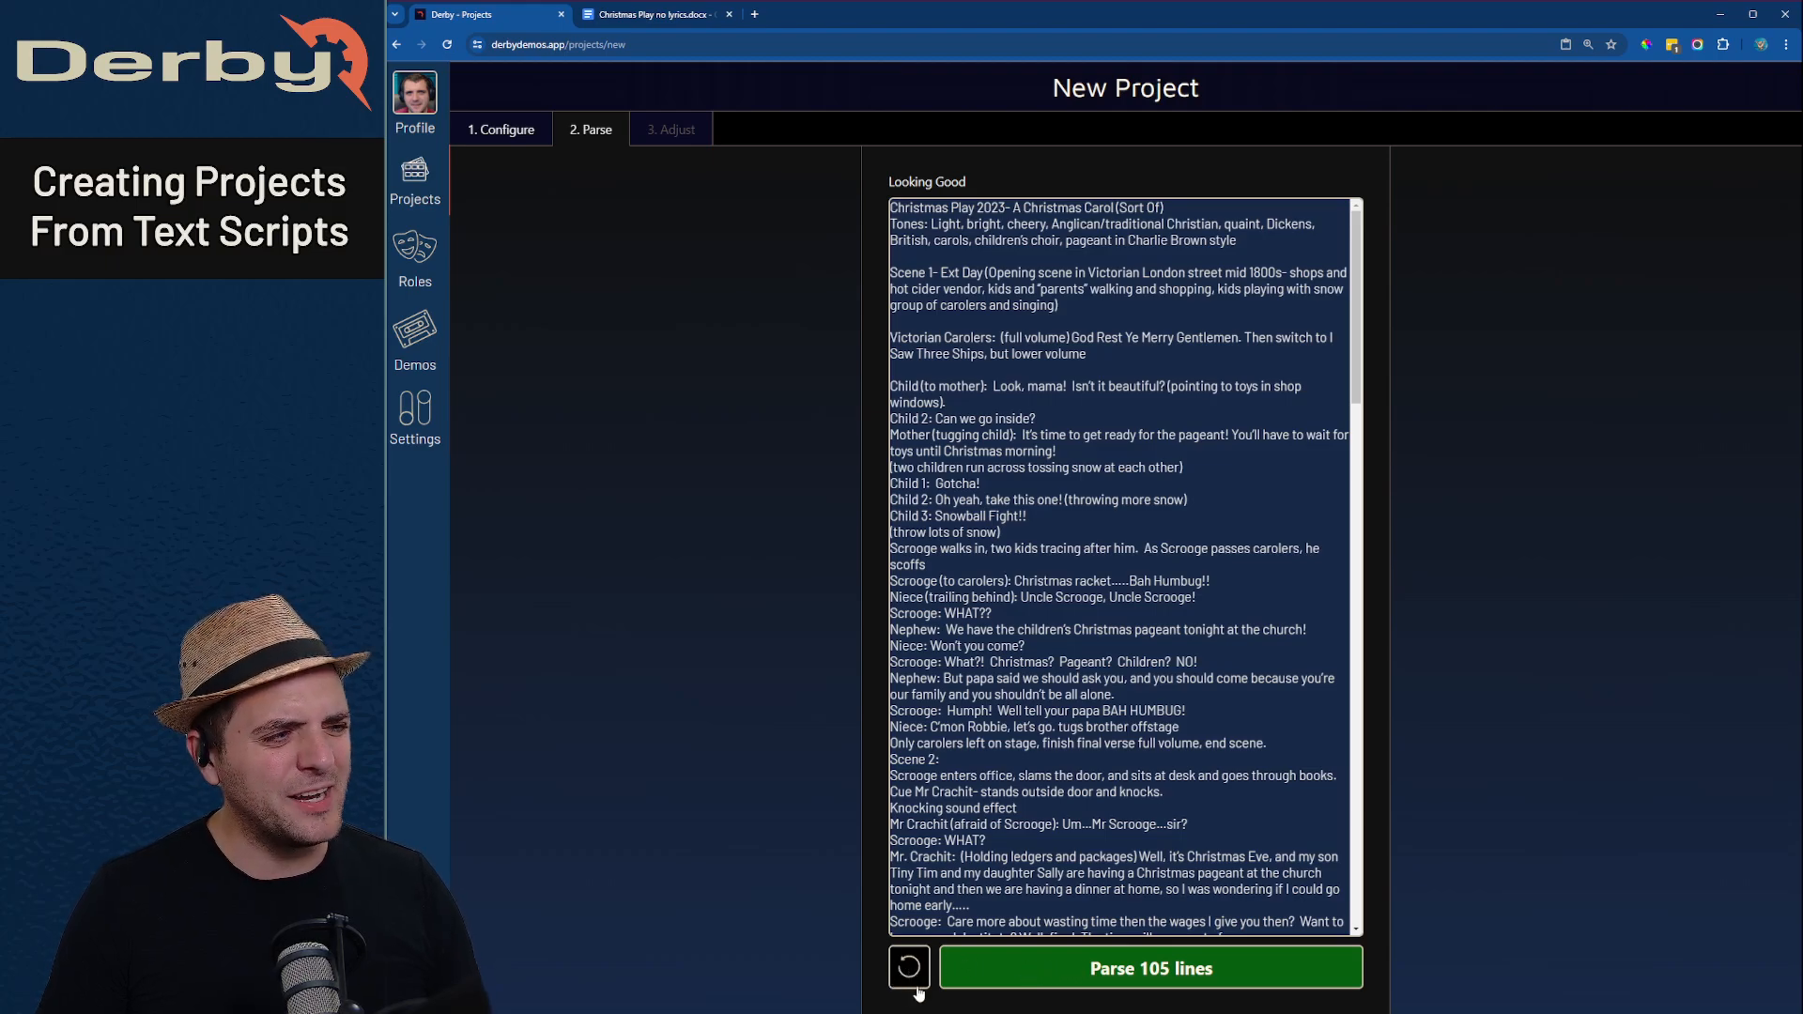
{"action": "left_click", "coordinate": [1152, 971]}
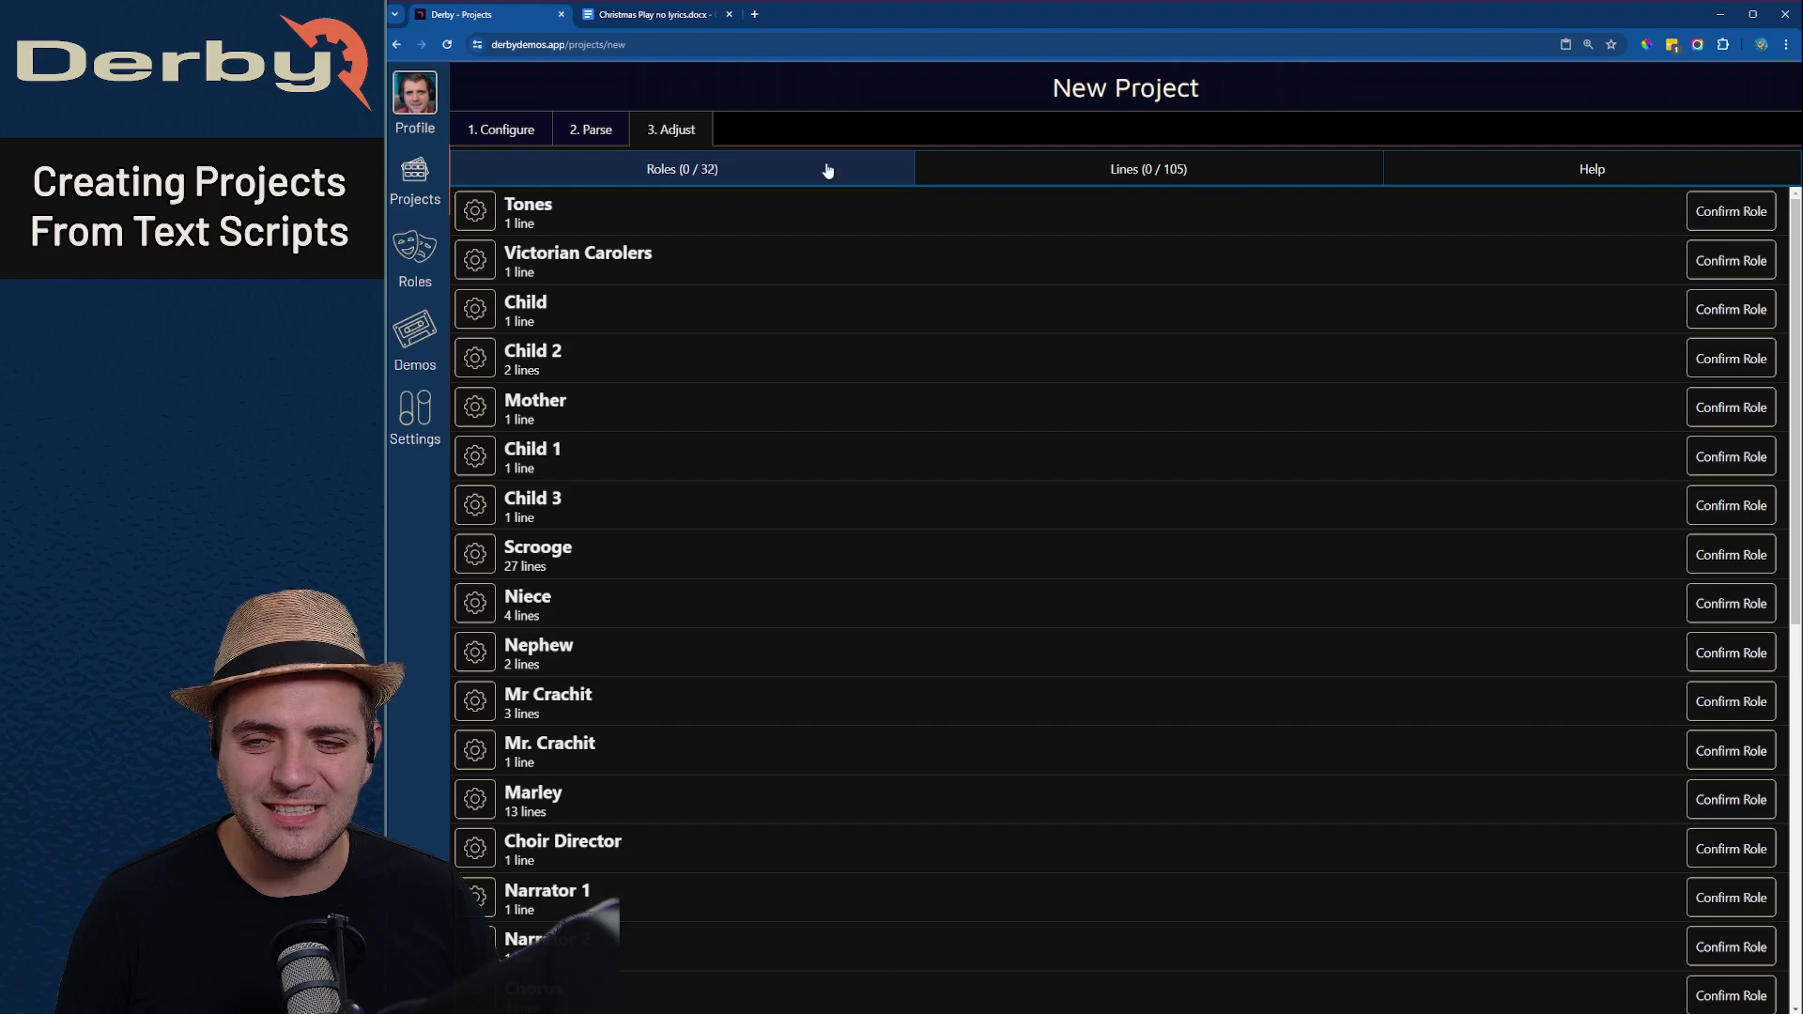
- Check the Tones entry in the parsed lines and mark it as not a role
{"action": "left_click", "coordinate": [1047, 169]}
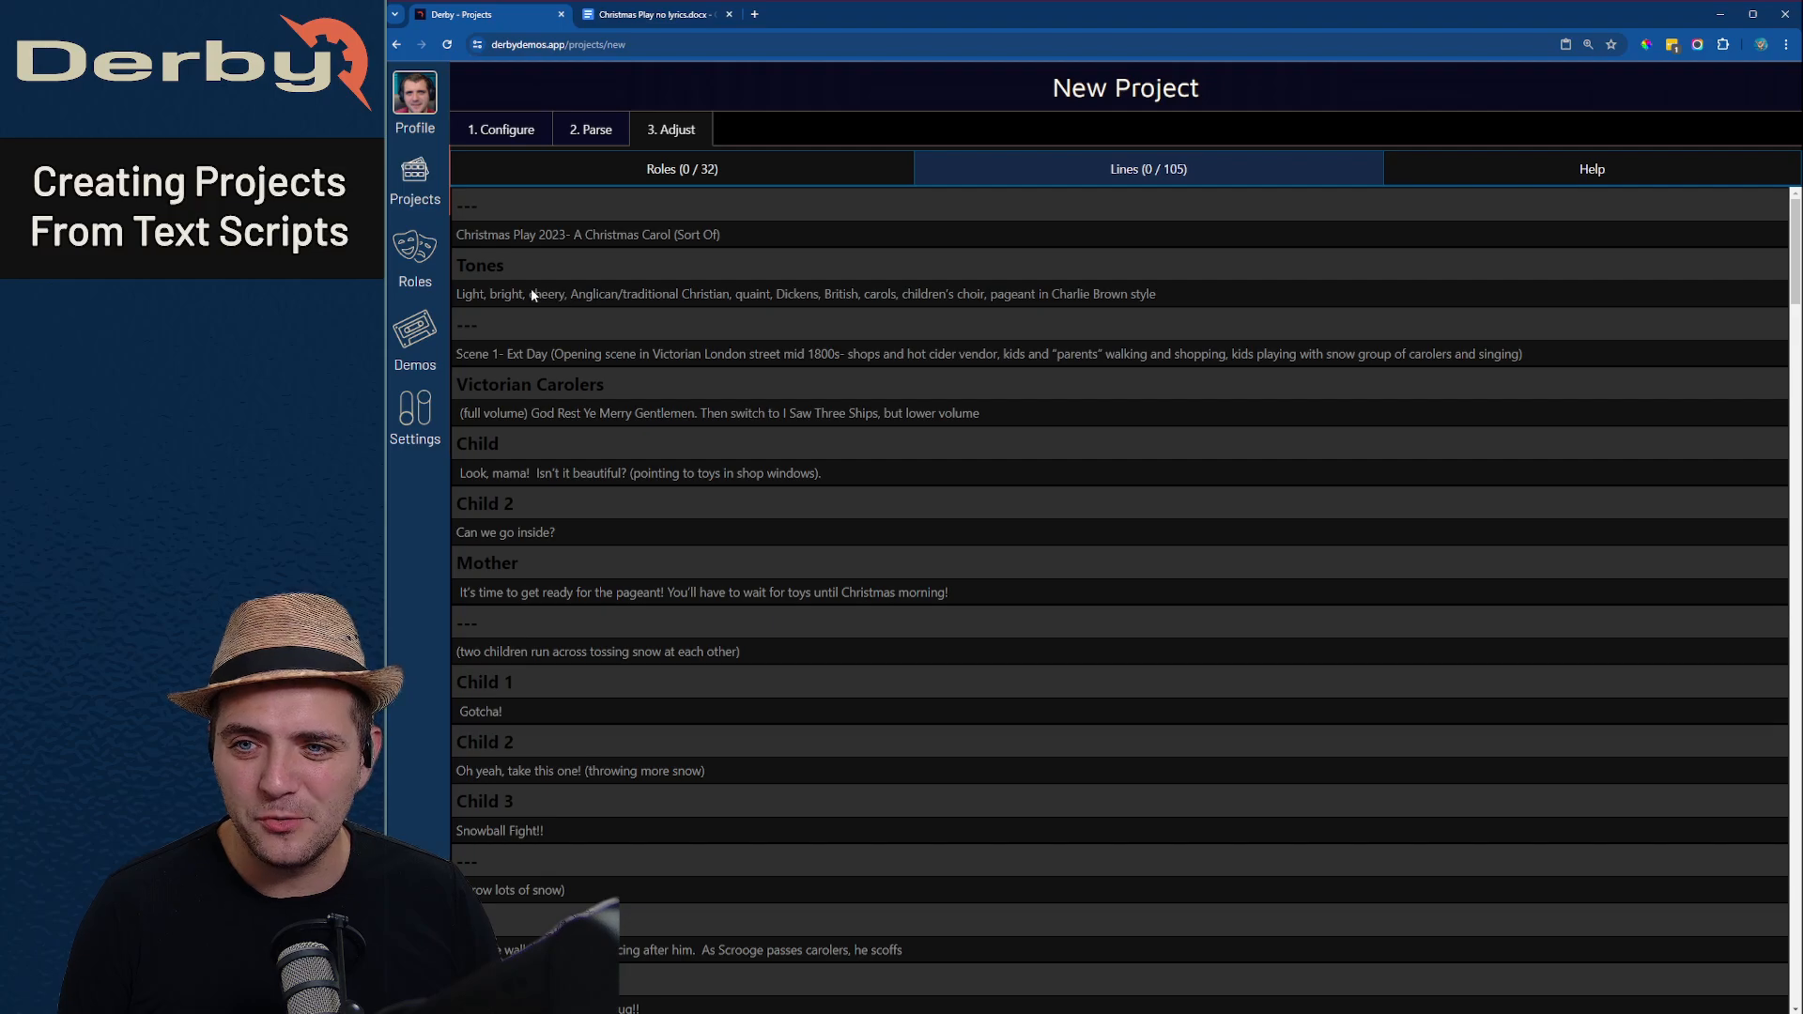
{"action": "left_click", "coordinate": [776, 176]}
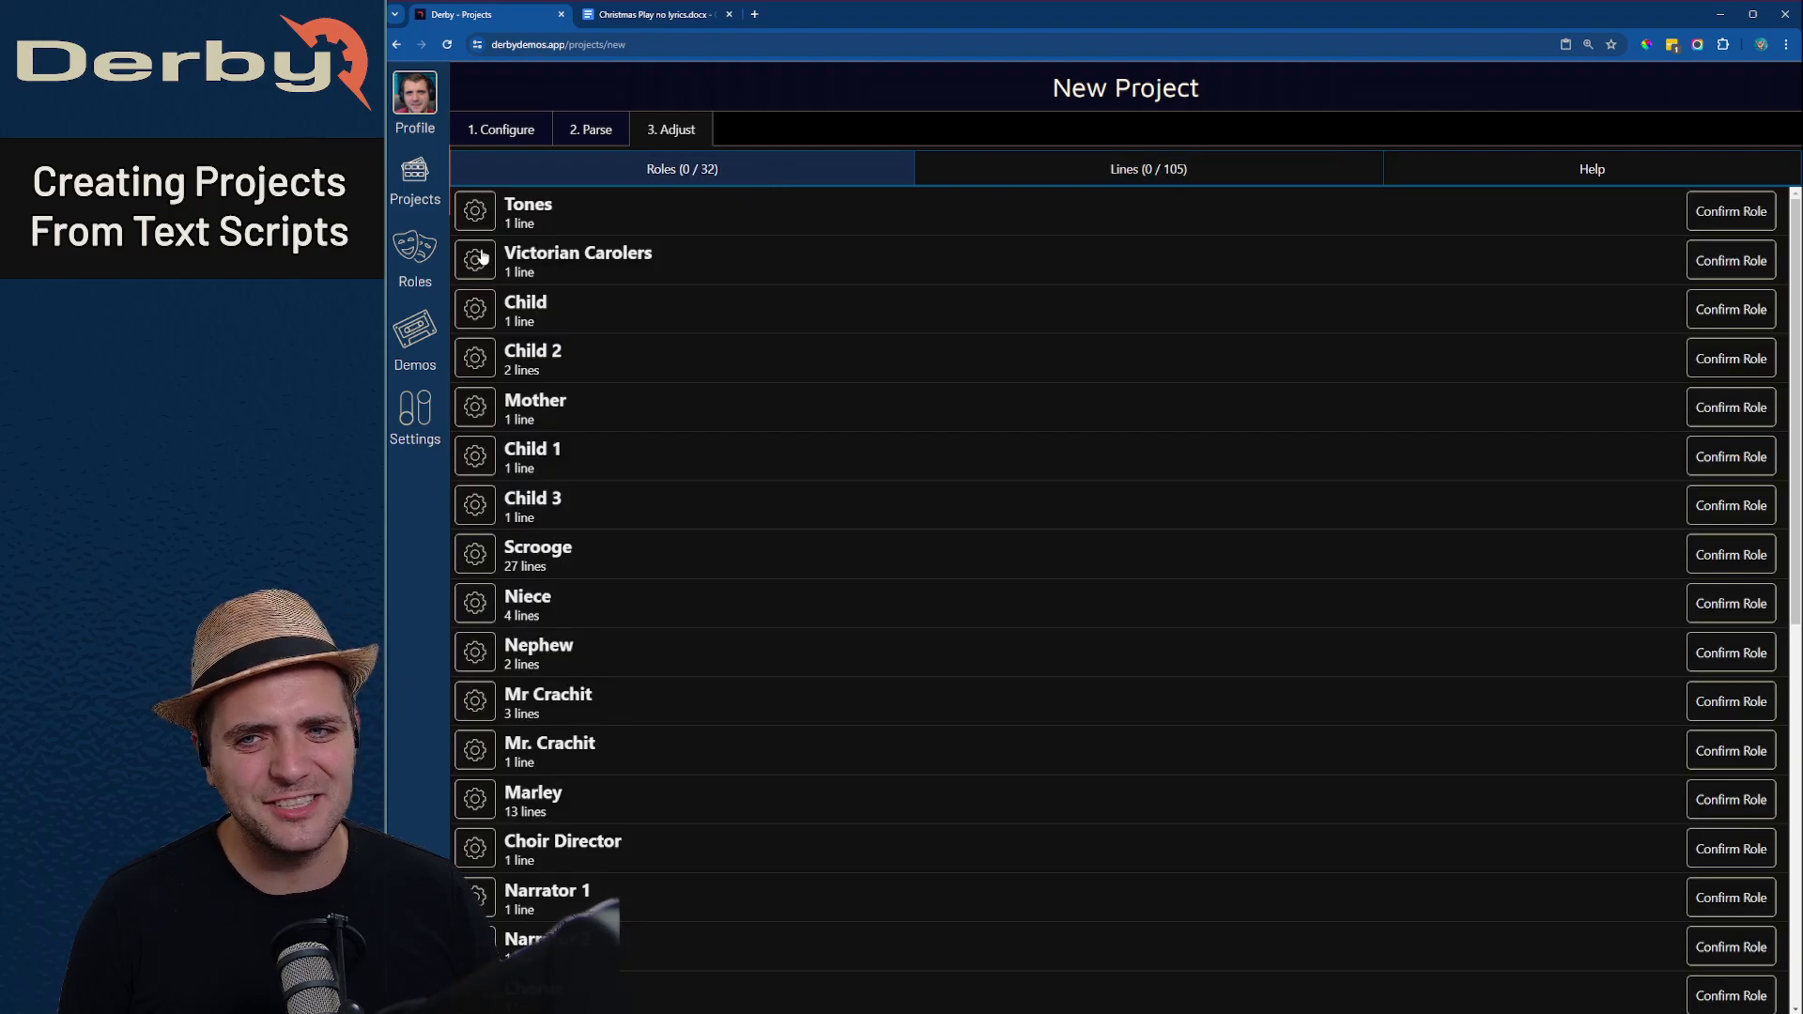
{"action": "left_click", "coordinate": [481, 214]}
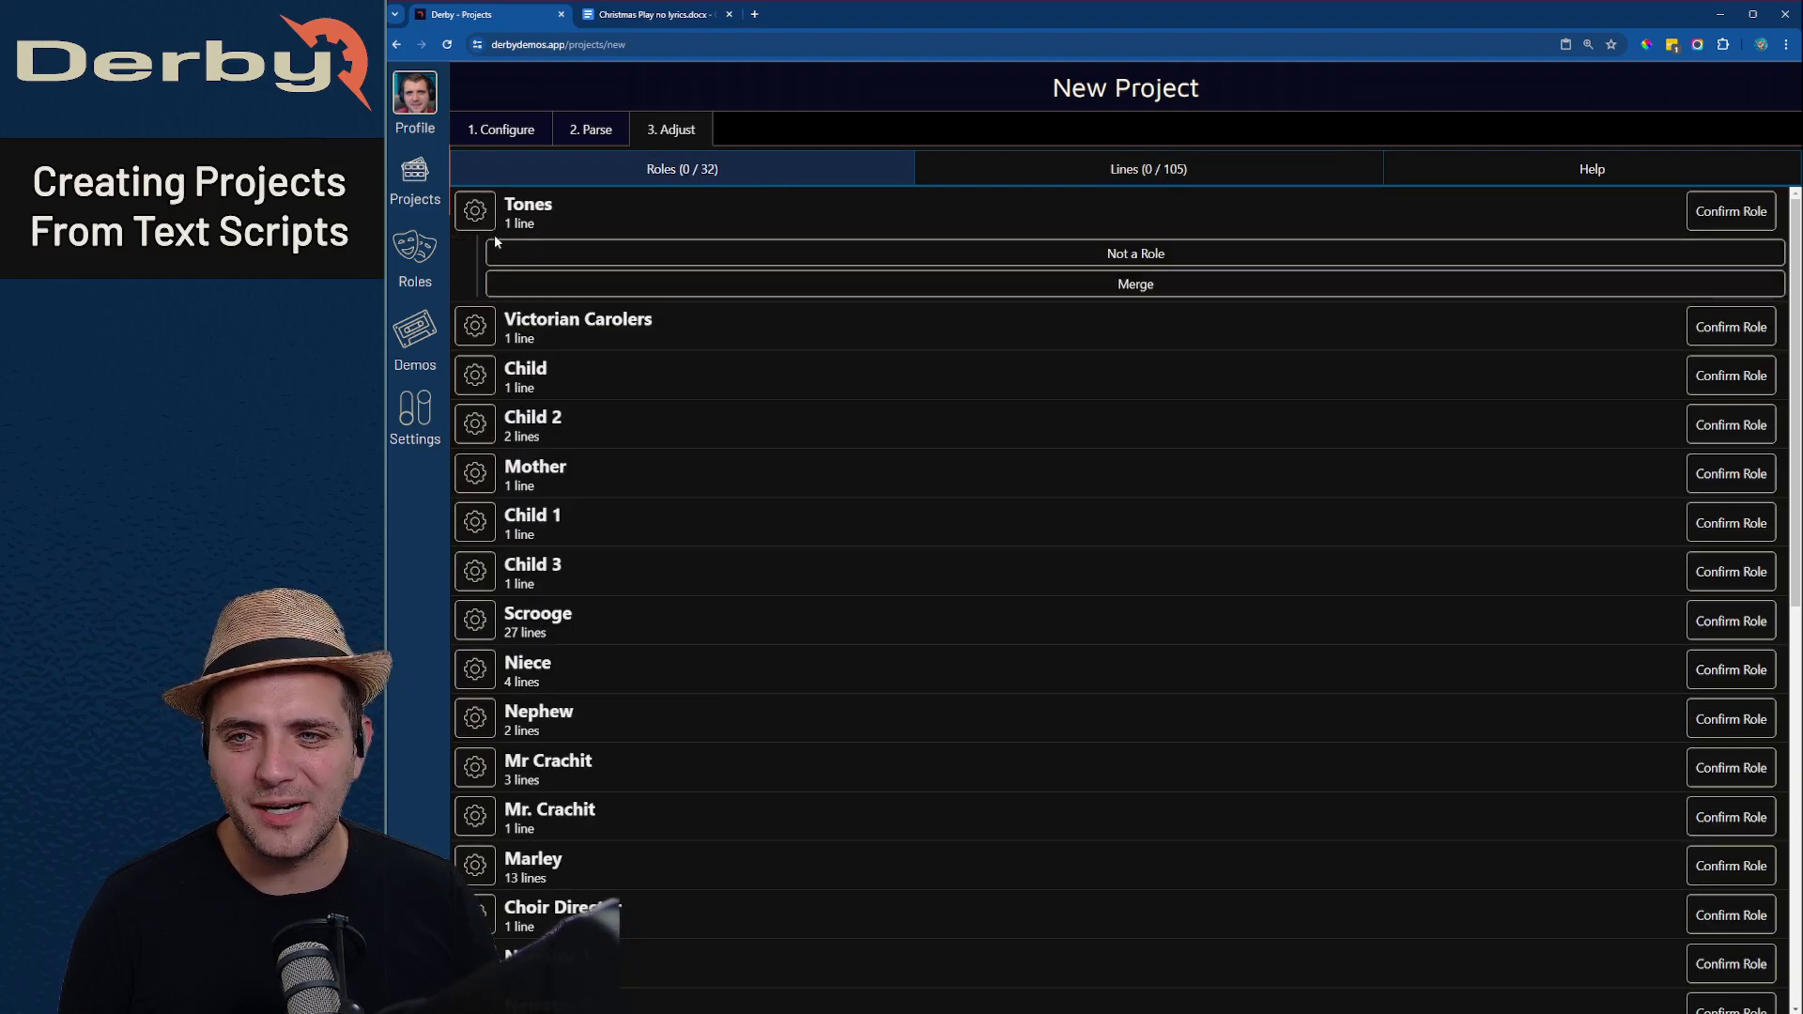
{"action": "left_click", "coordinate": [827, 248]}
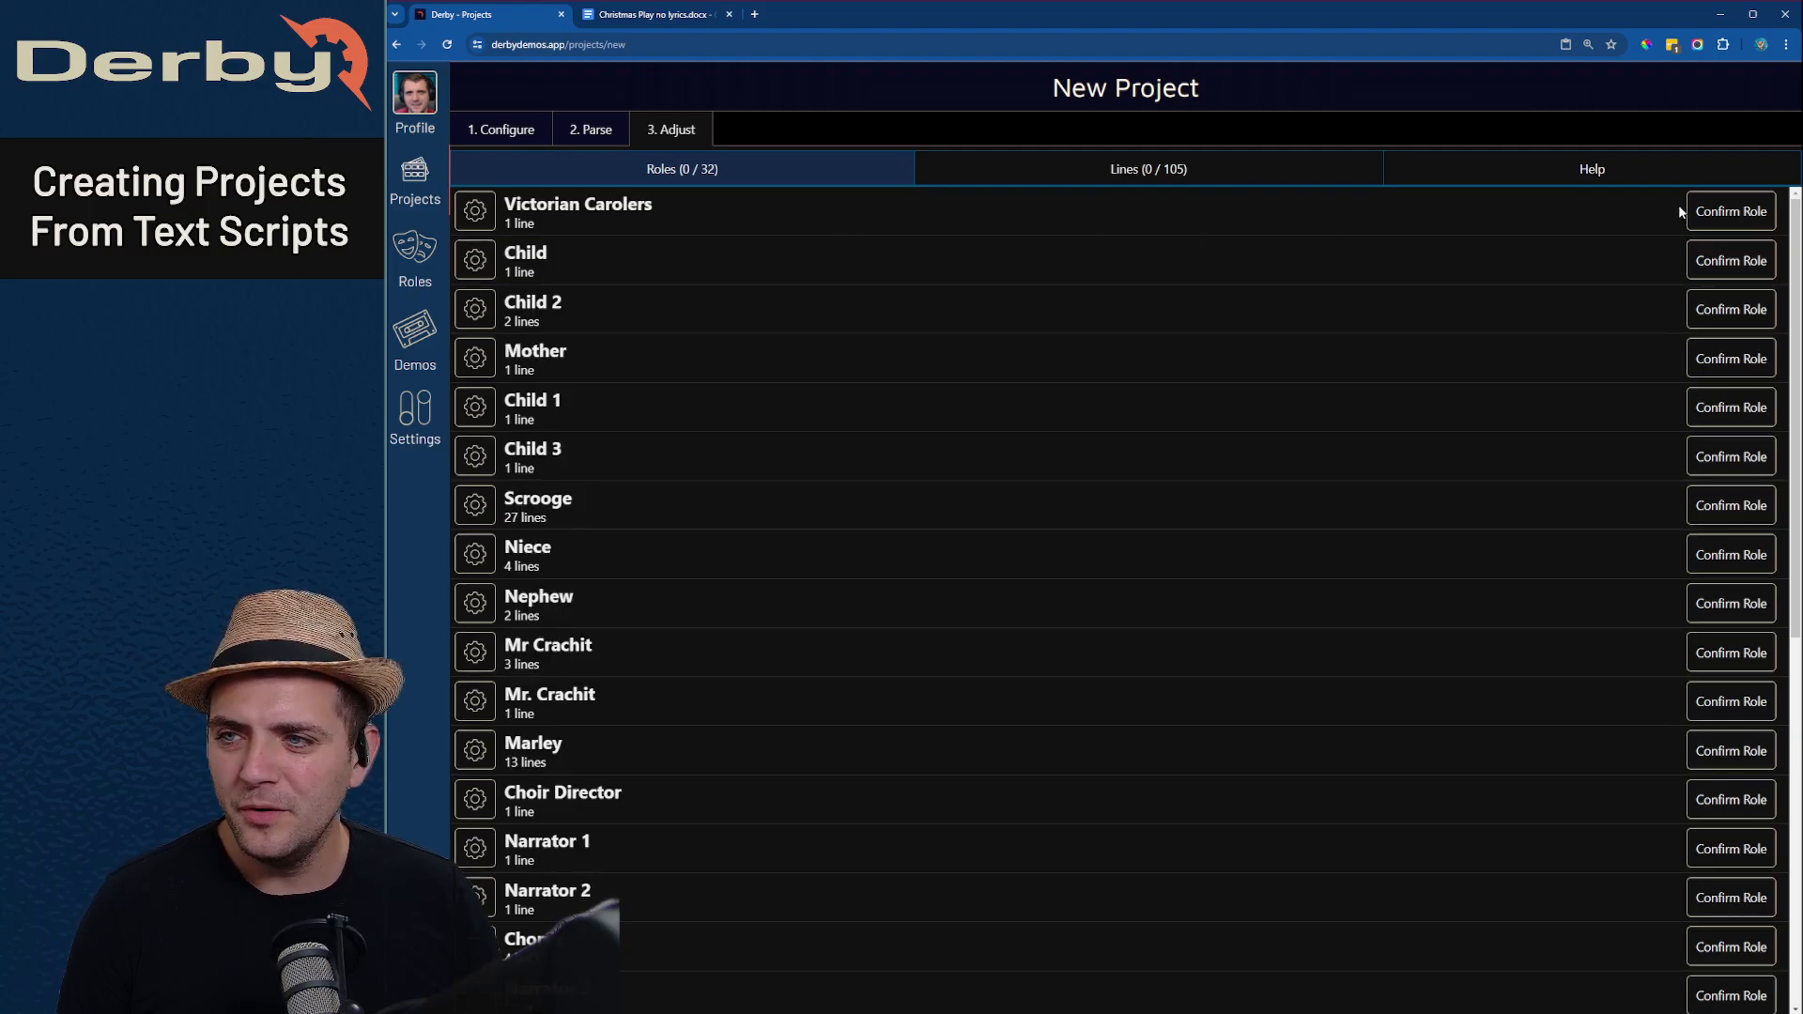
- Confirm Victorian Carolers, Child, Child 2, Mother, Child 1, Child 3, Scrooge, Niece and Nephew as roles
{"action": "left_click", "coordinate": [1730, 214]}
{"action": "left_click", "coordinate": [1734, 261]}
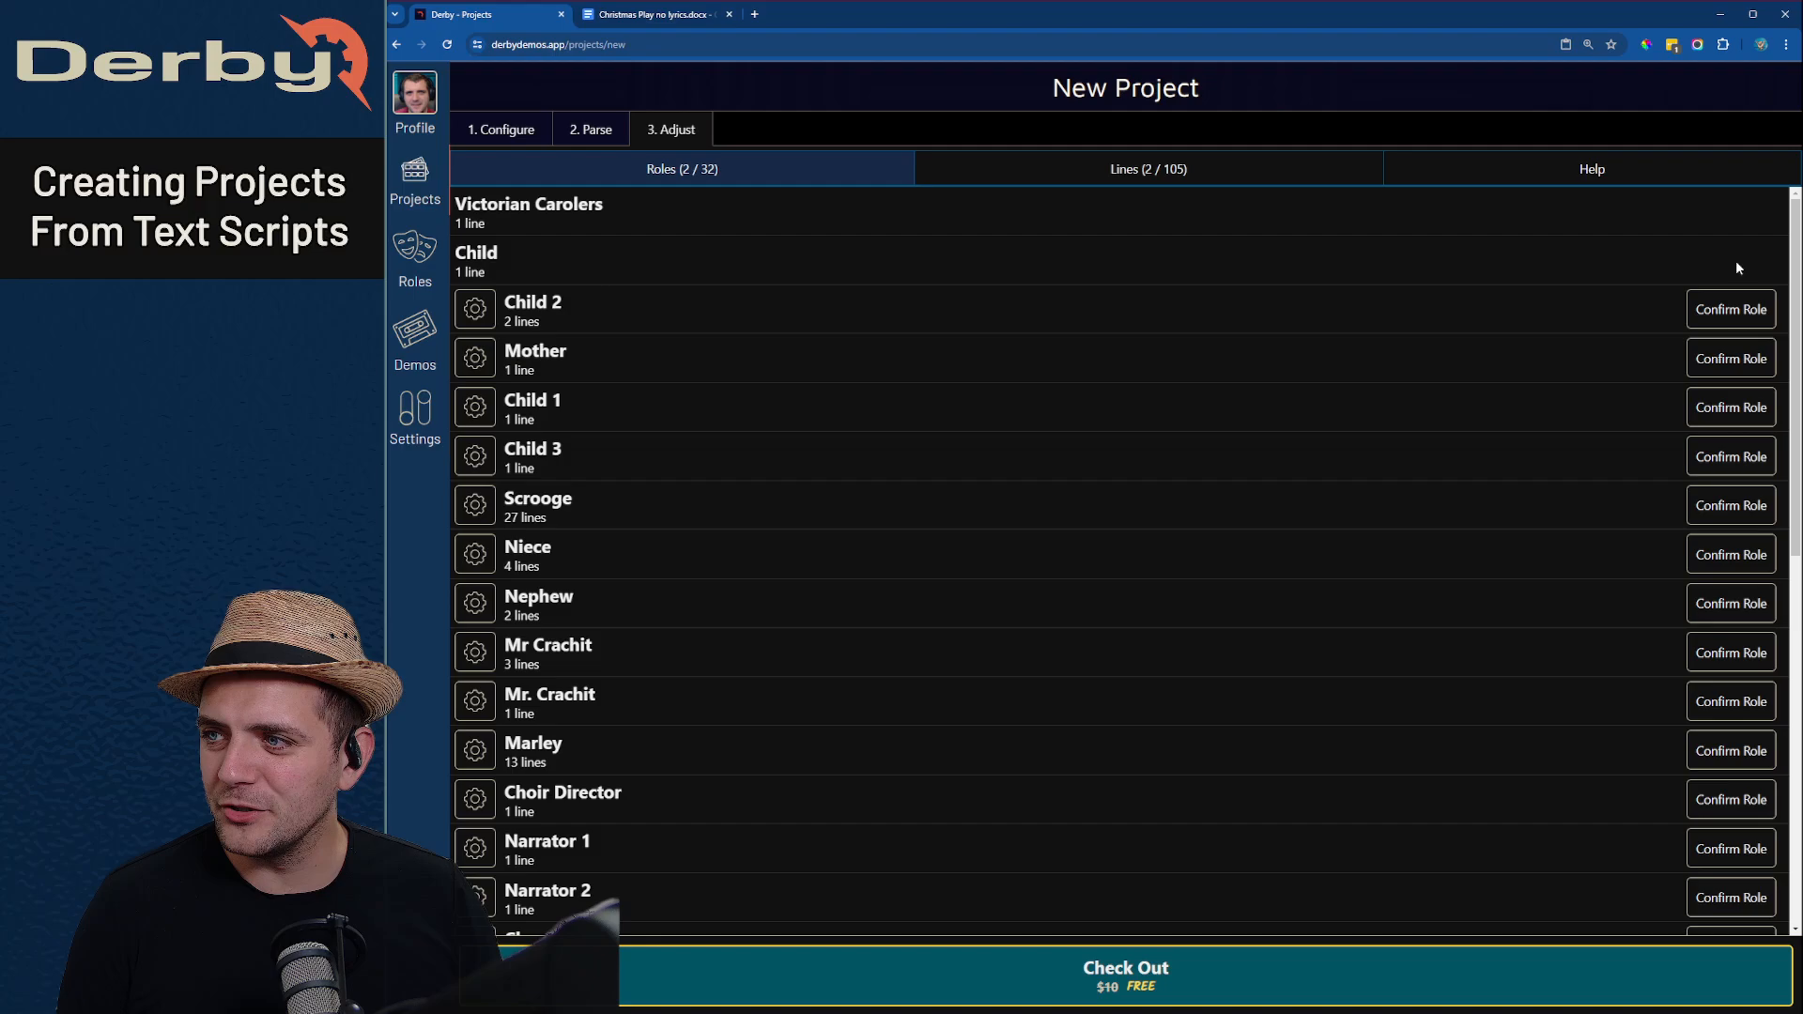
{"action": "left_click", "coordinate": [1733, 308]}
{"action": "left_click", "coordinate": [1733, 366]}
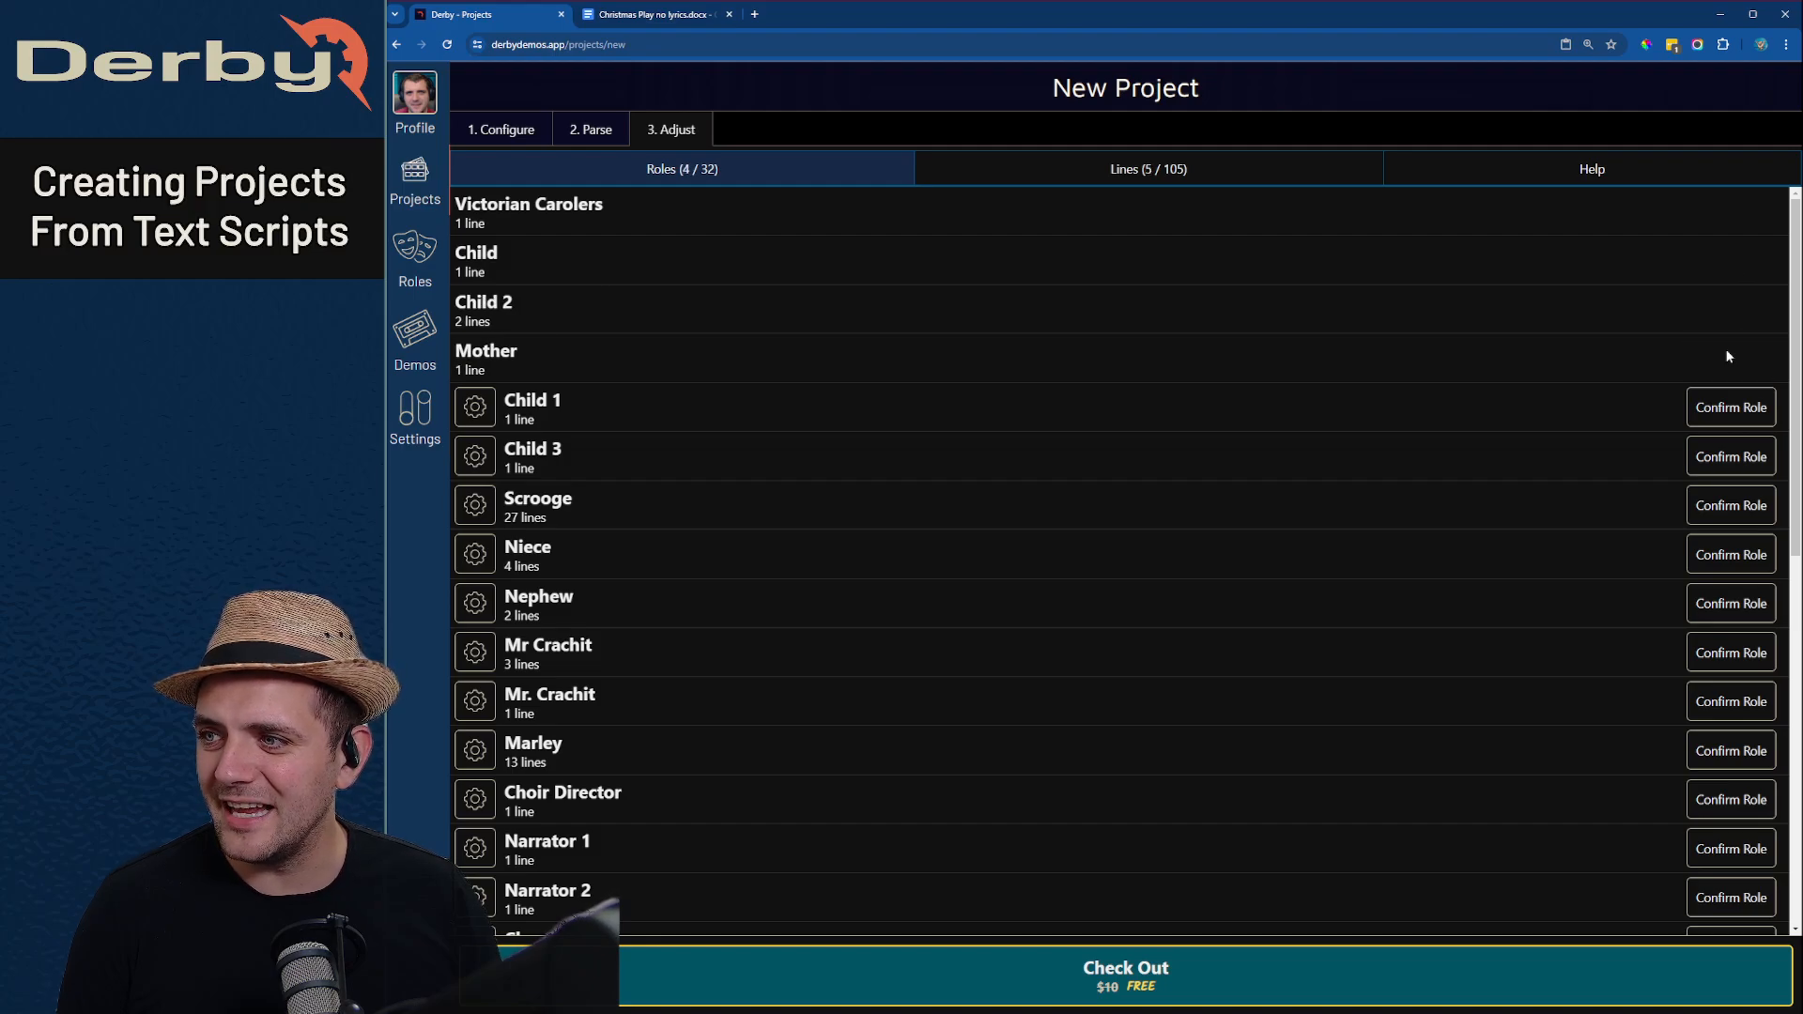
{"action": "left_click", "coordinate": [1739, 410]}
{"action": "left_click", "coordinate": [1735, 470]}
{"action": "left_click", "coordinate": [1728, 500]}
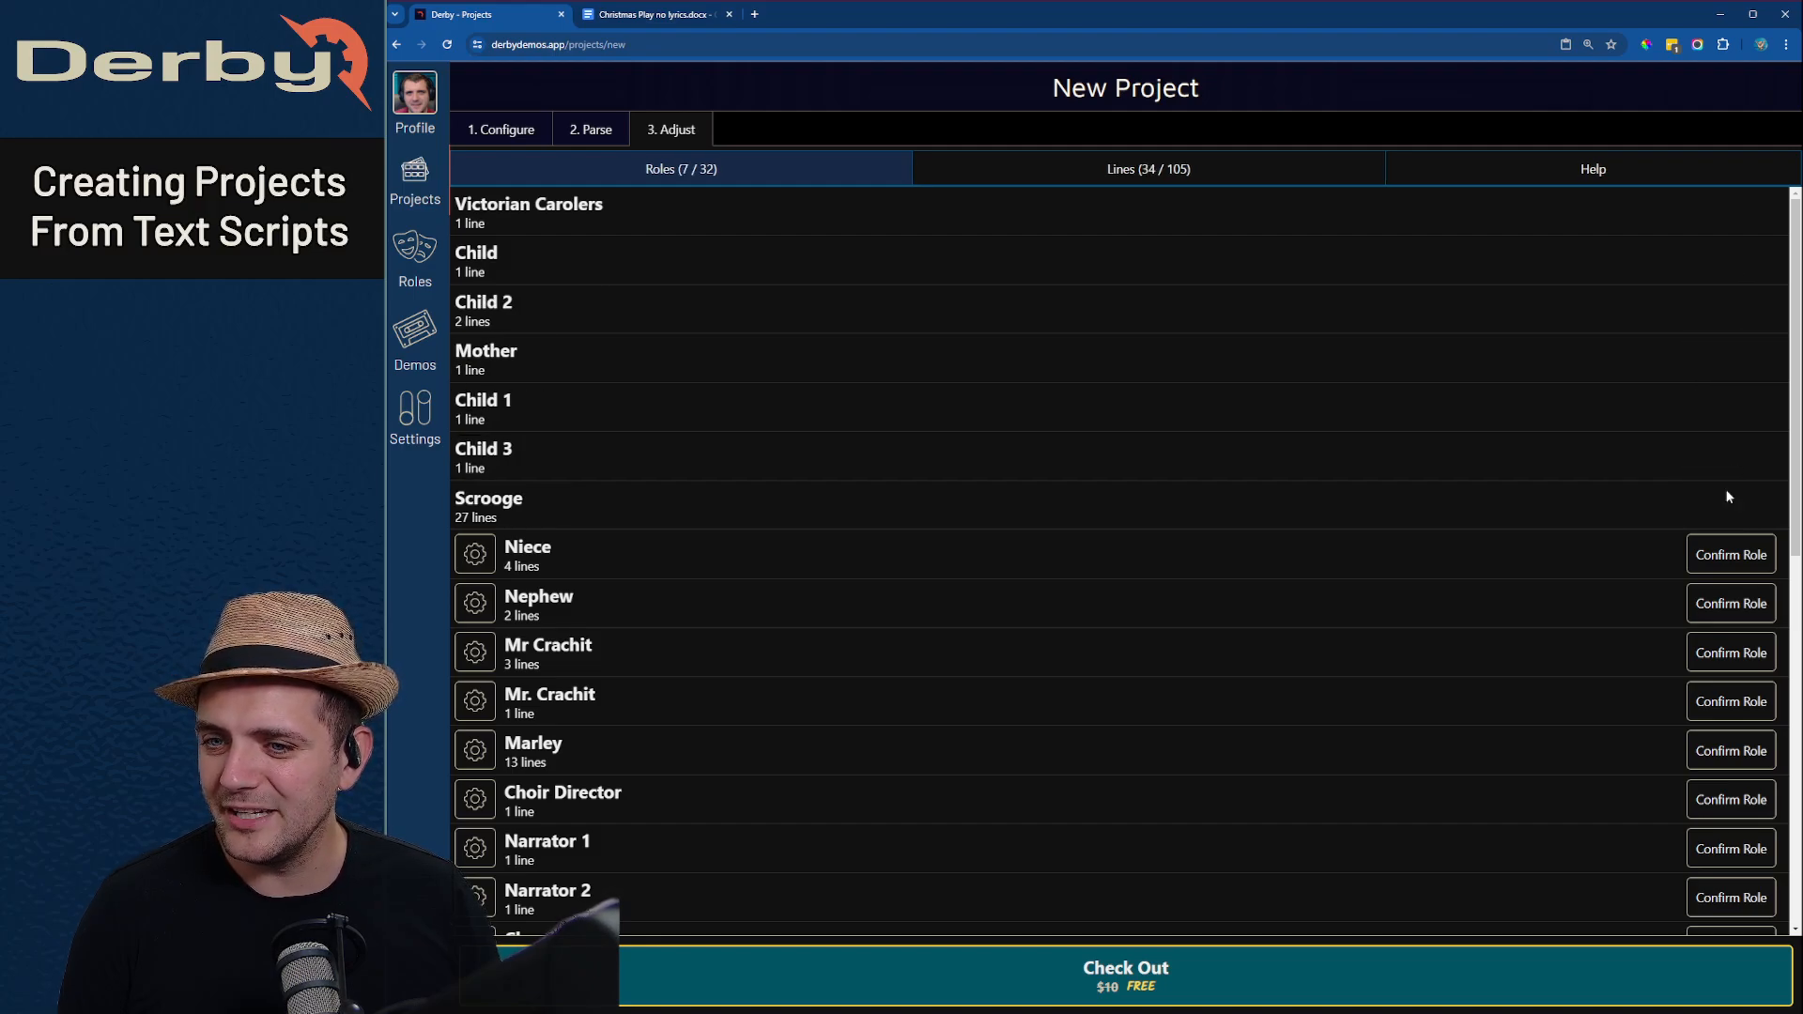
{"action": "left_click", "coordinate": [1732, 552]}
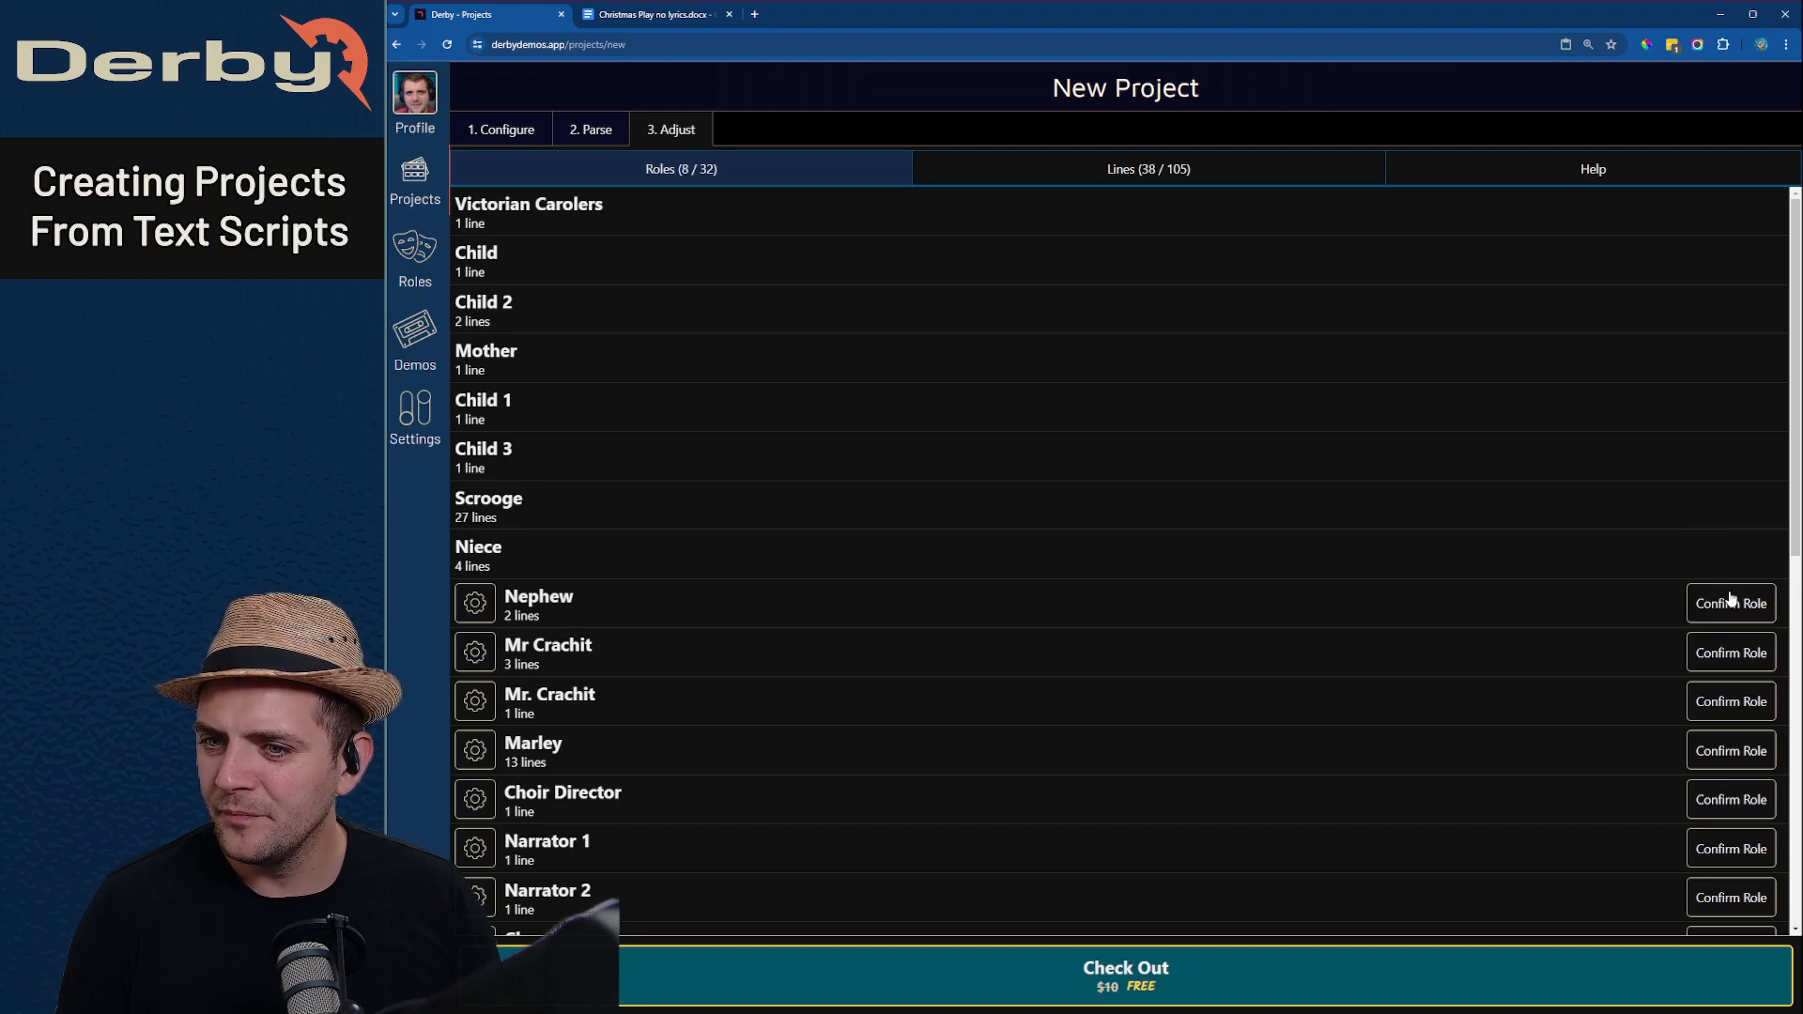
{"action": "left_click", "coordinate": [1733, 601]}
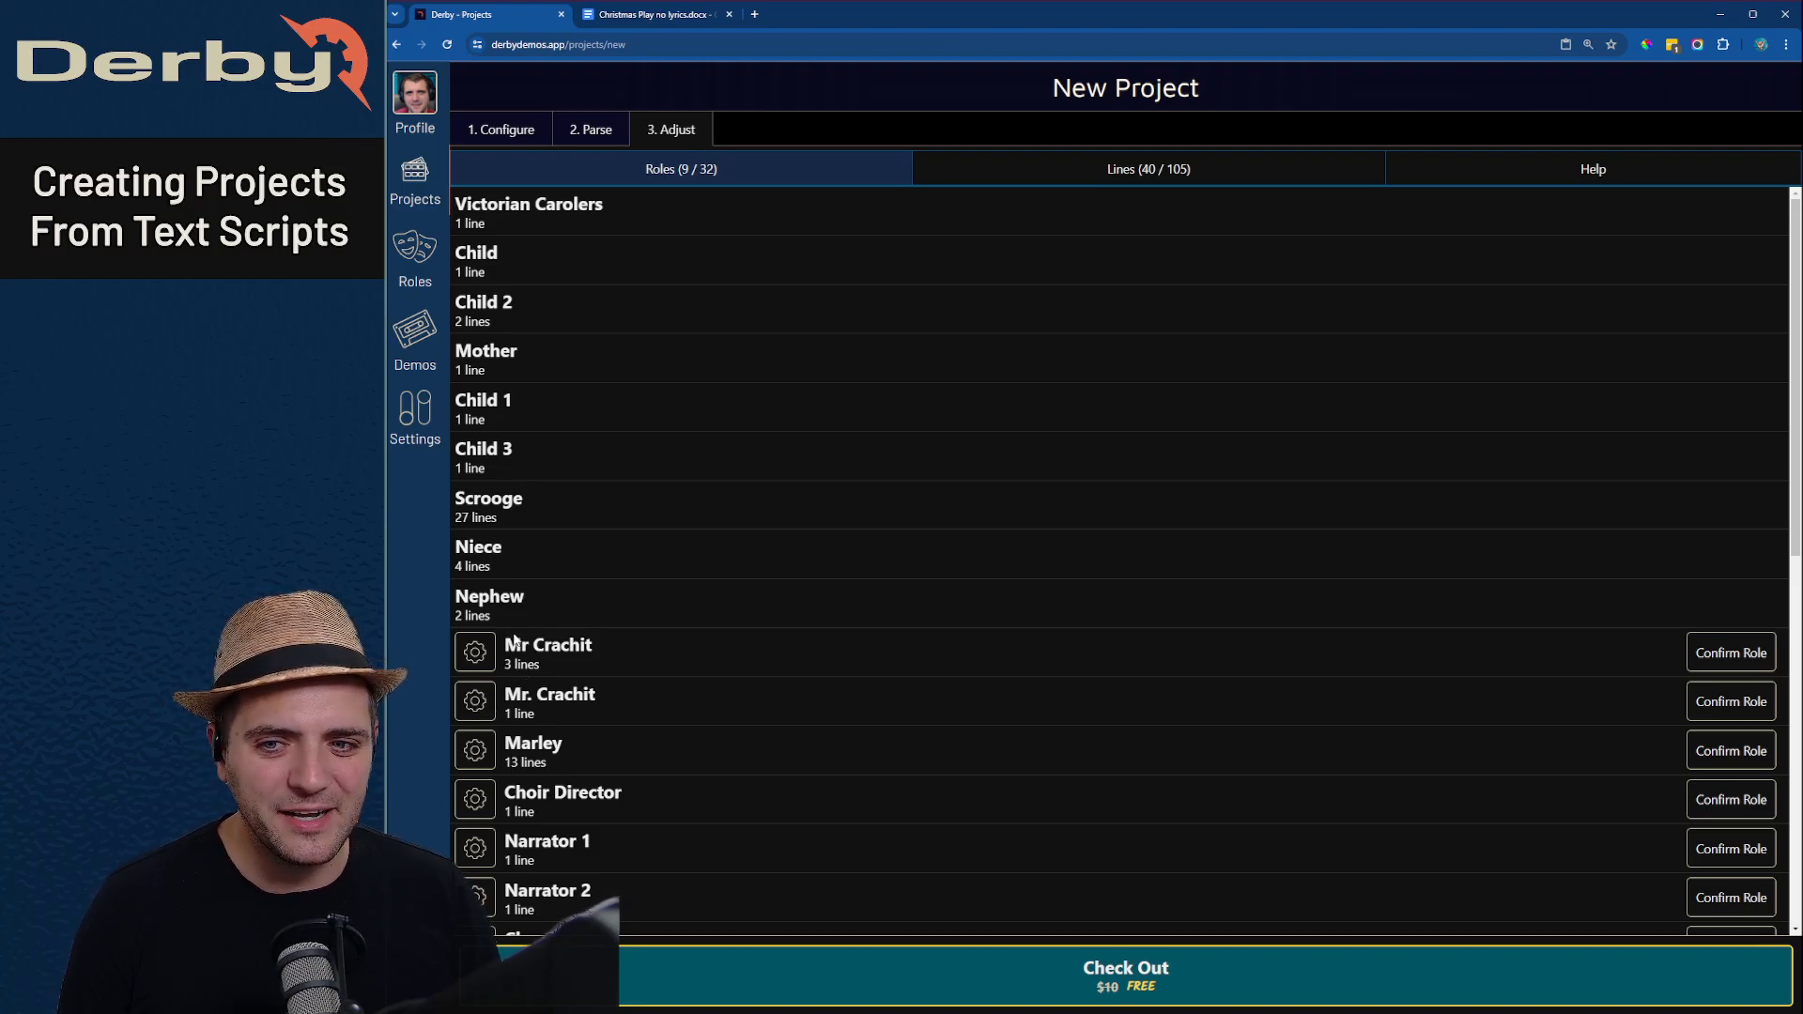
- Merge the duplicate "Mr. Crachit" role into "Mr Crachit" and confirm the merged role
{"action": "left_click", "coordinate": [475, 701]}
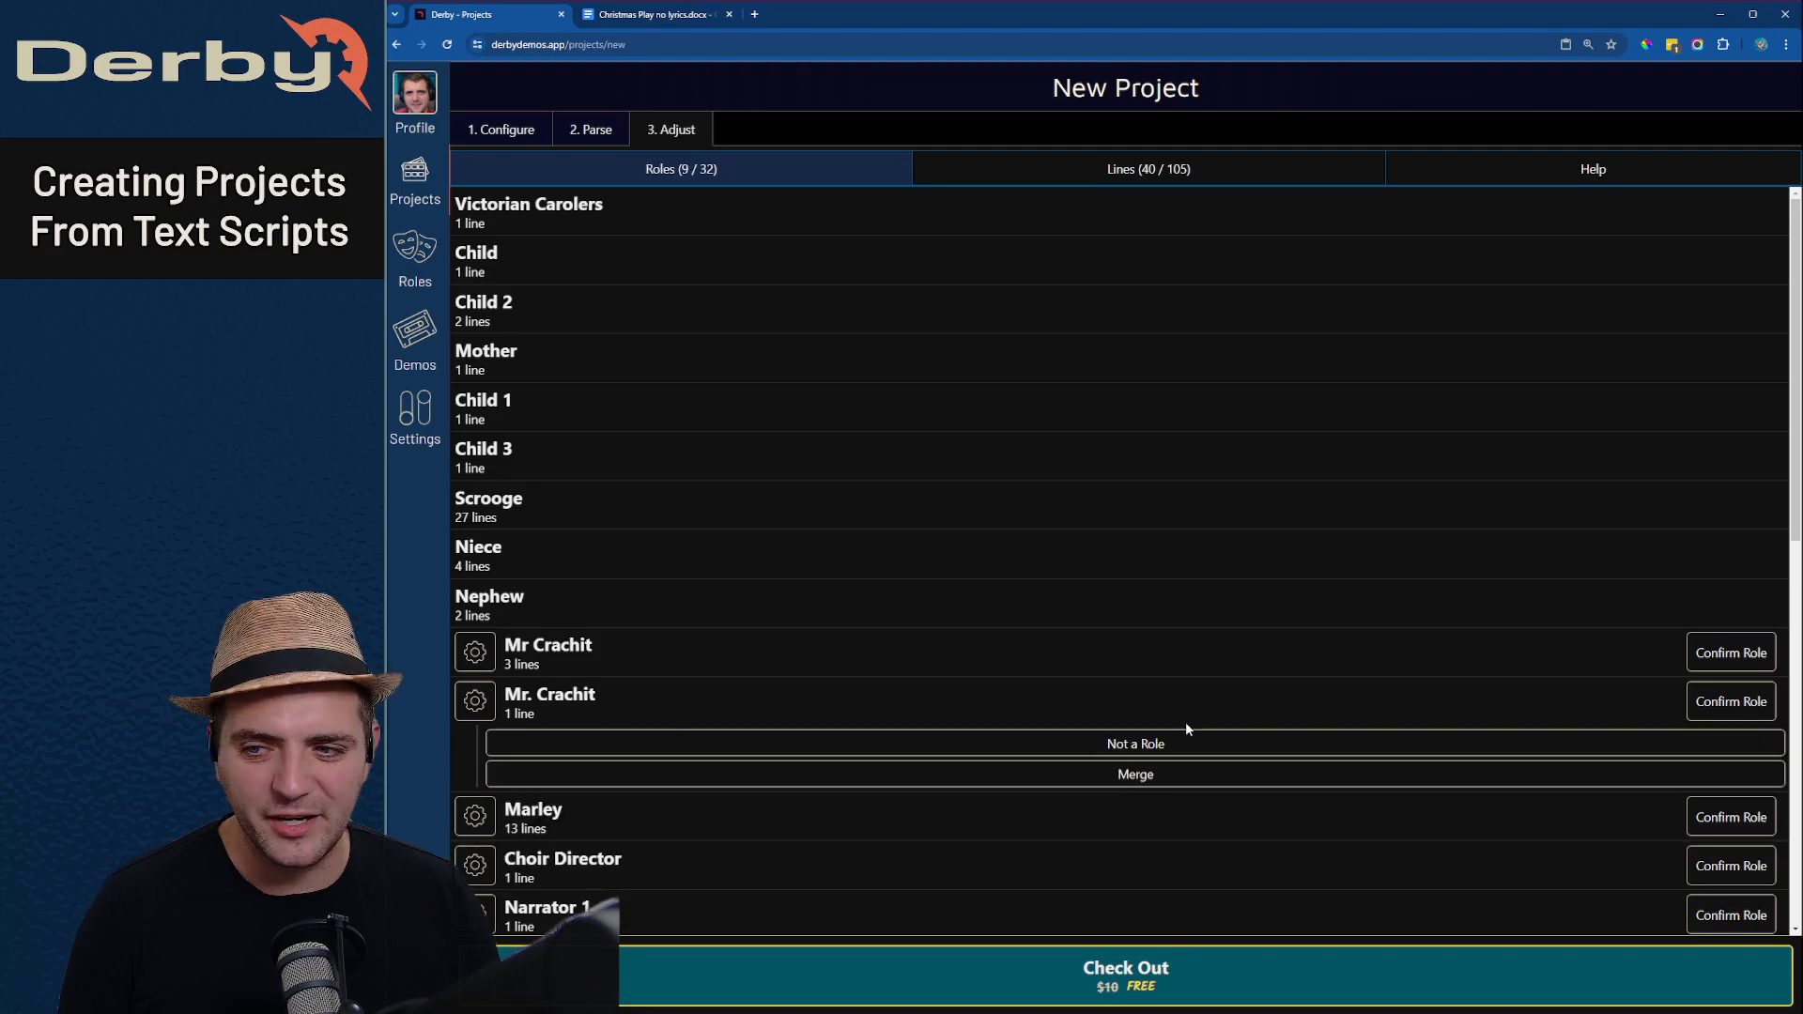
{"action": "left_click", "coordinate": [1197, 780]}
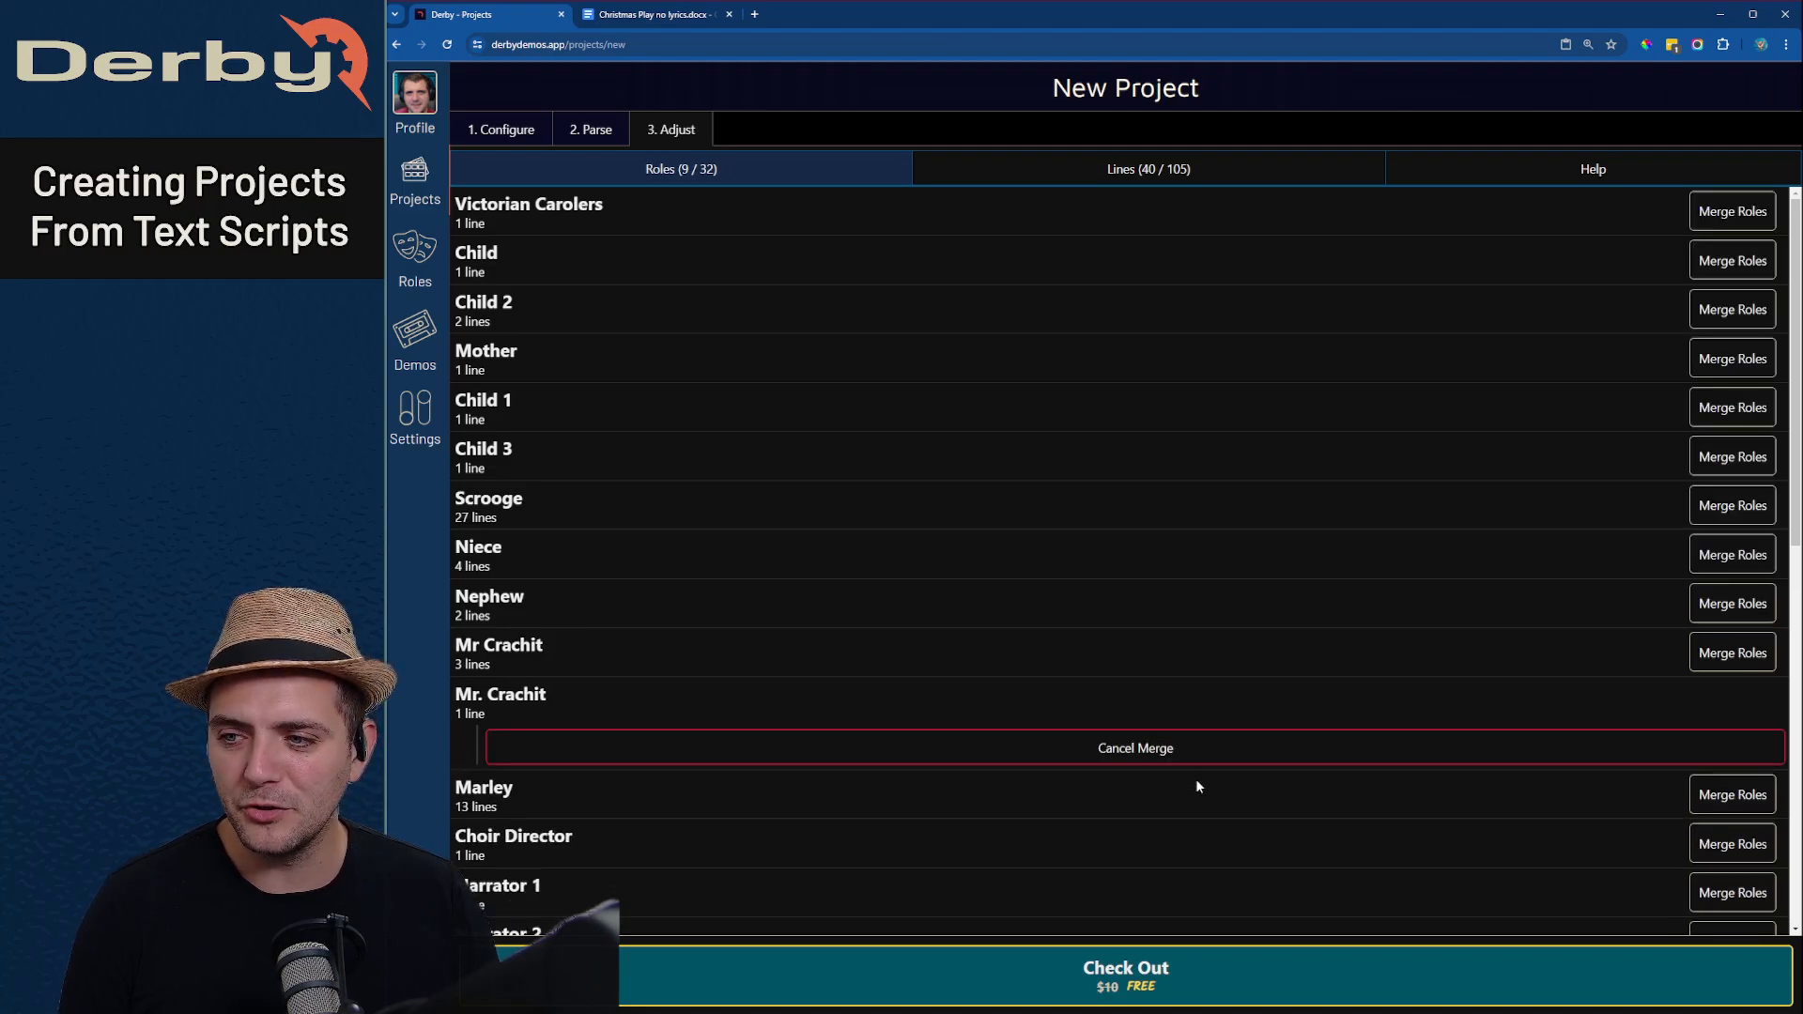
{"action": "left_click", "coordinate": [1732, 653]}
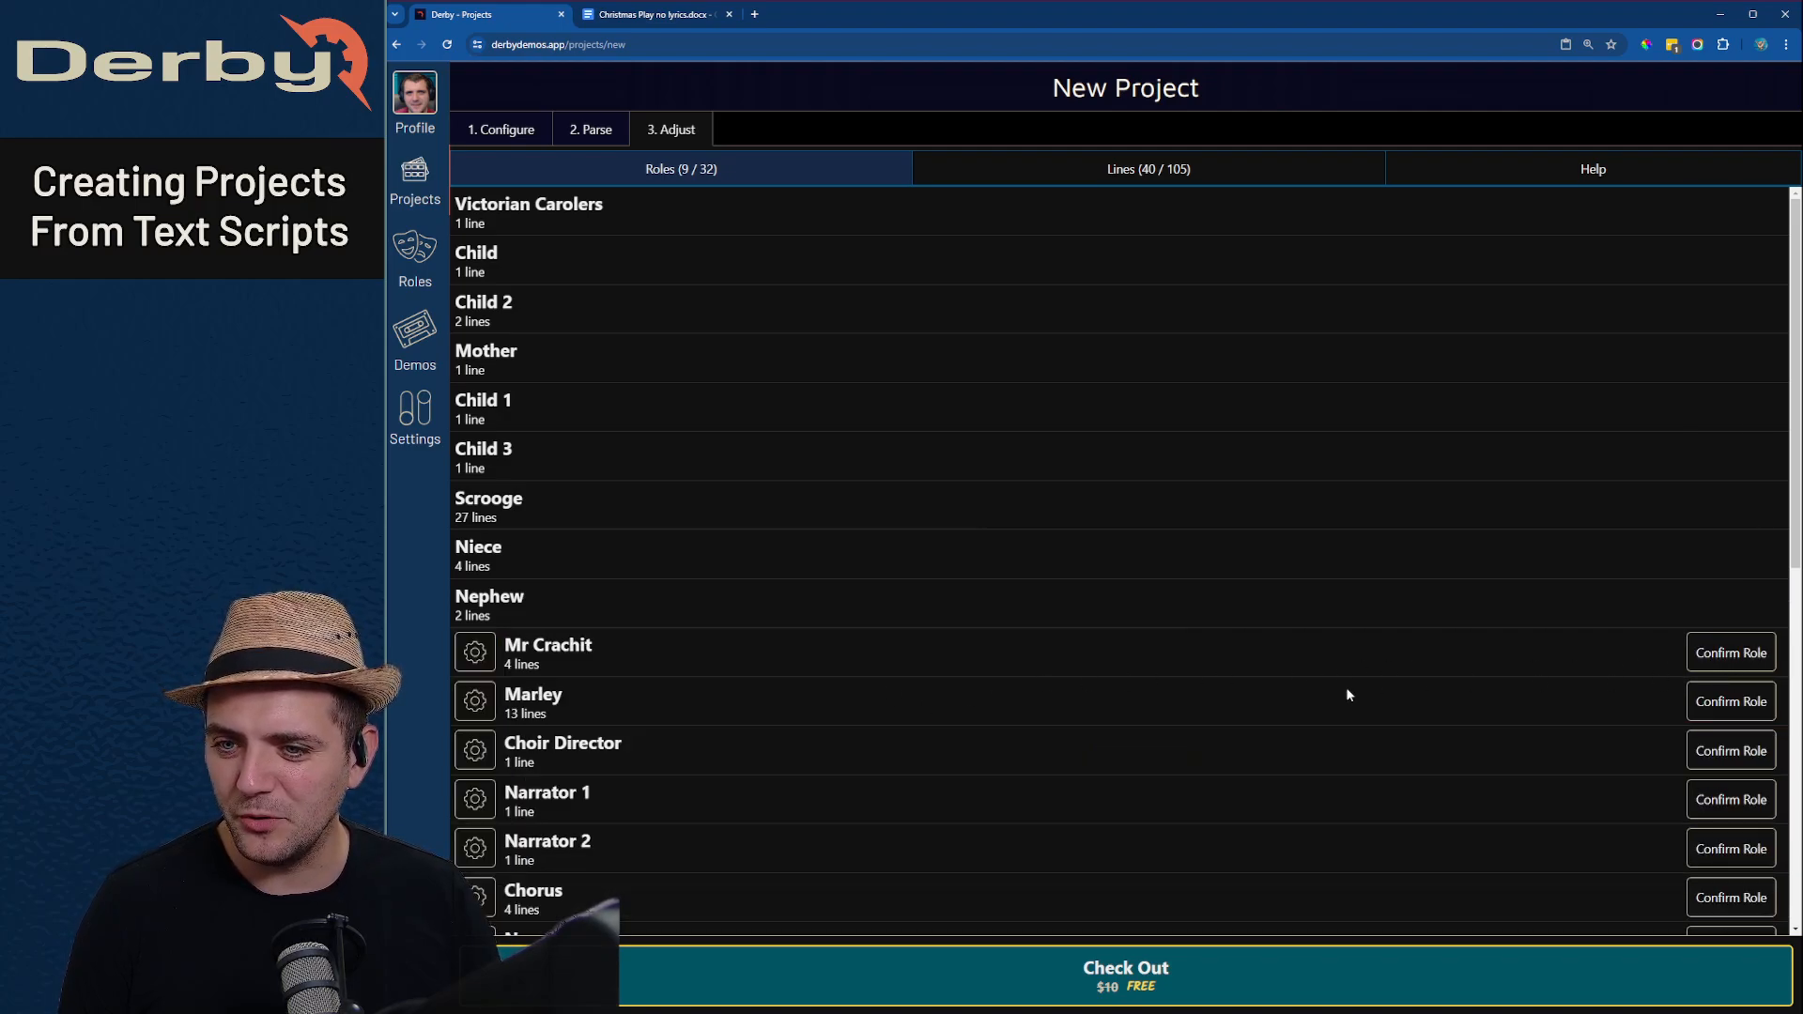
{"action": "left_click", "coordinate": [1733, 652]}
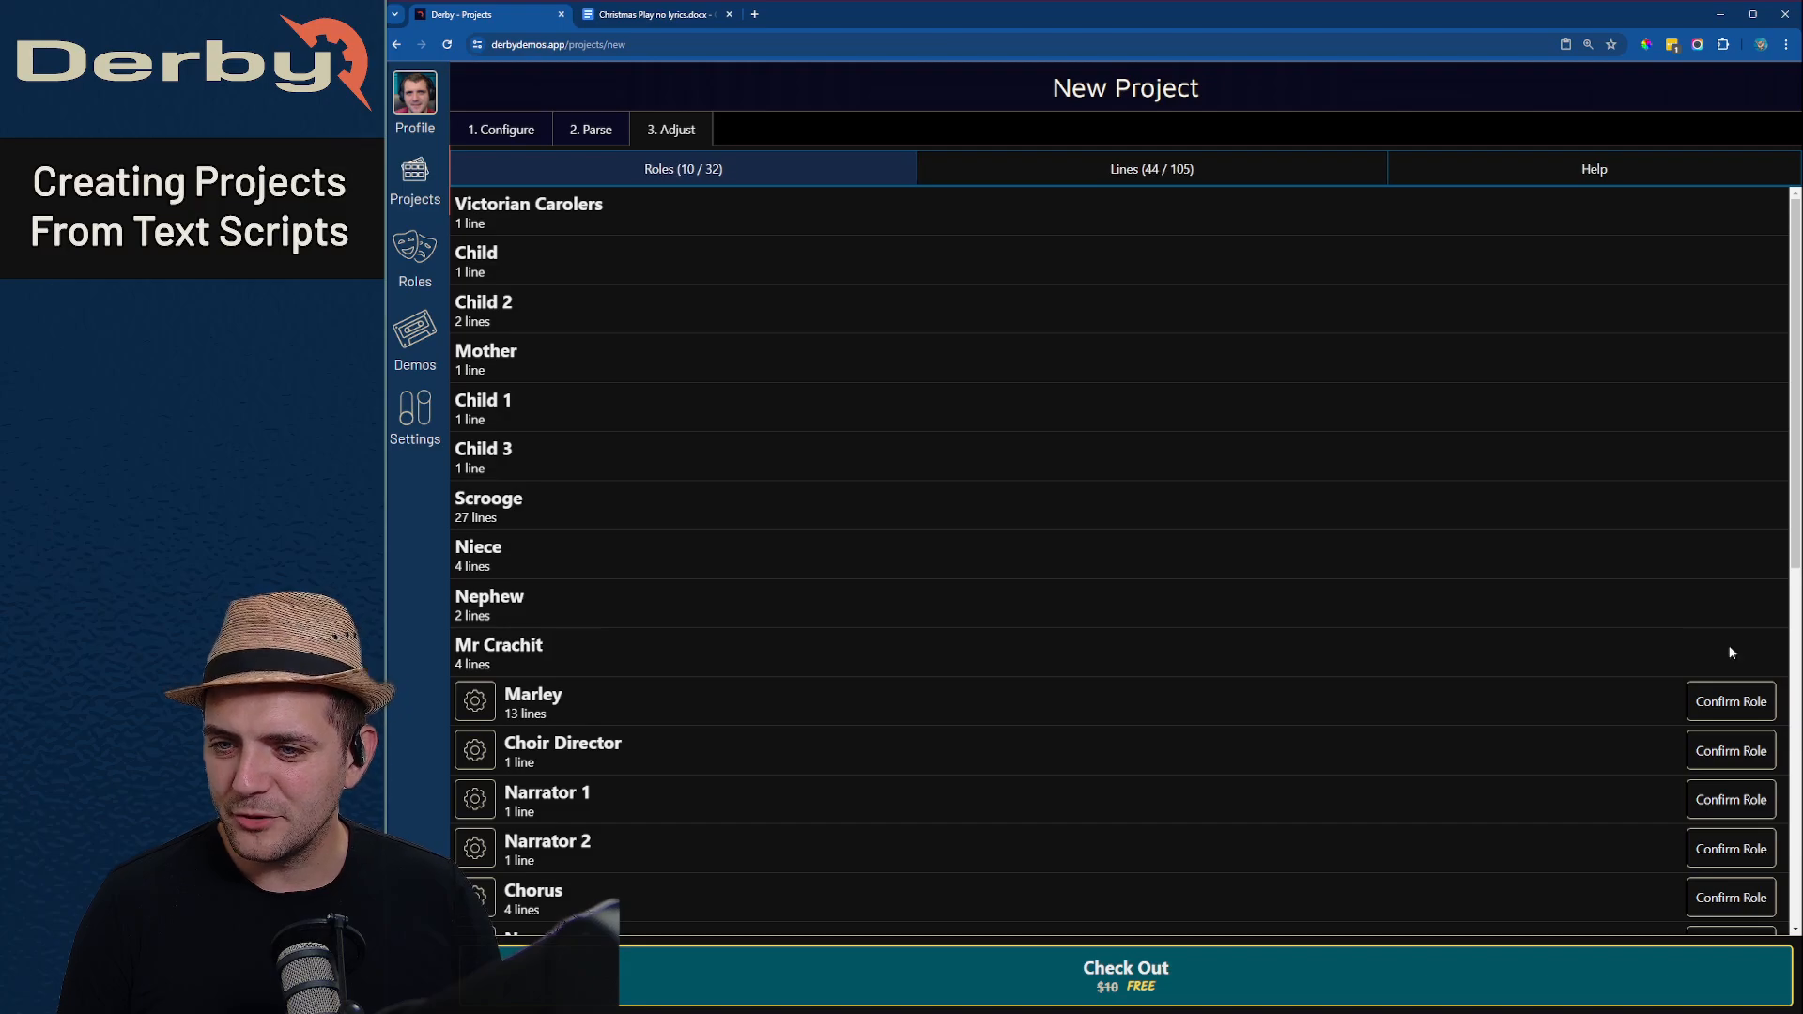
- Confirm Marley, Choir Director, Narrators 1 to 3, Chorus, Angel 1 and Angel 2 as roles
{"action": "left_click", "coordinate": [1737, 704]}
{"action": "left_click", "coordinate": [1738, 752]}
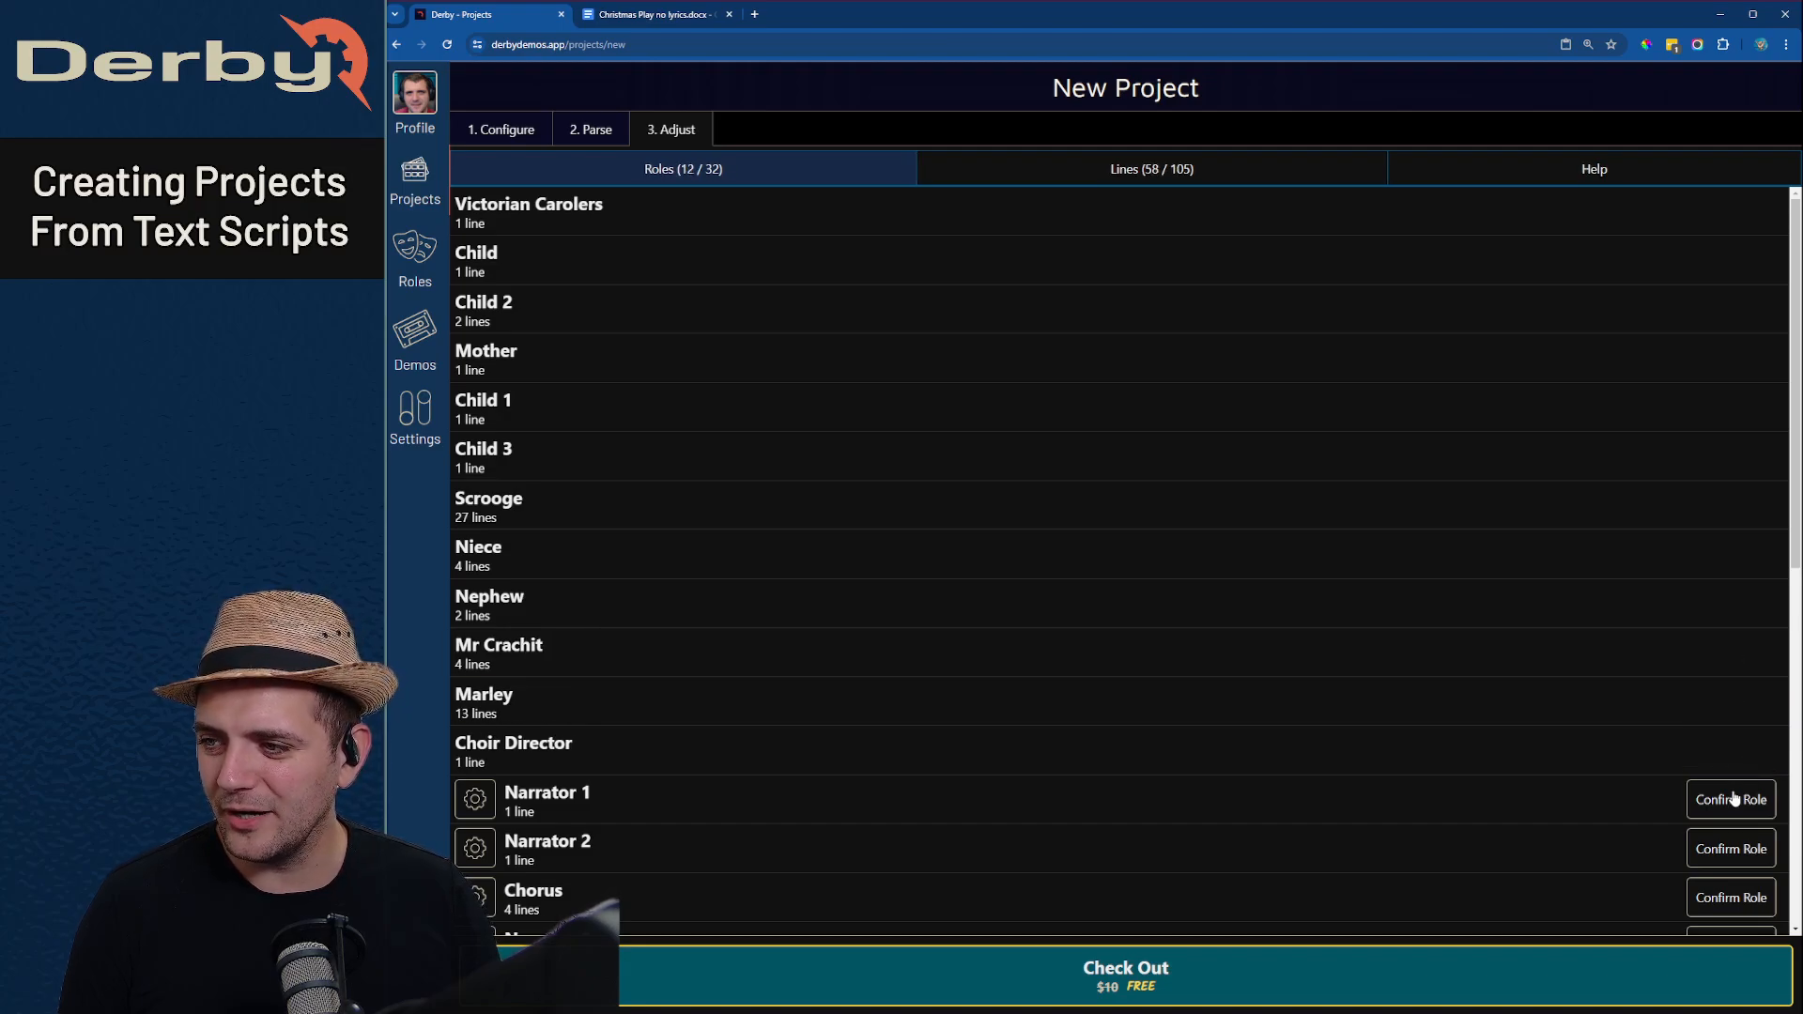
{"action": "left_click", "coordinate": [1735, 801]}
{"action": "left_click", "coordinate": [1690, 850]}
{"action": "scroll", "coordinate": [1688, 827], "scroll_direction": "down", "scroll_amount": 4}
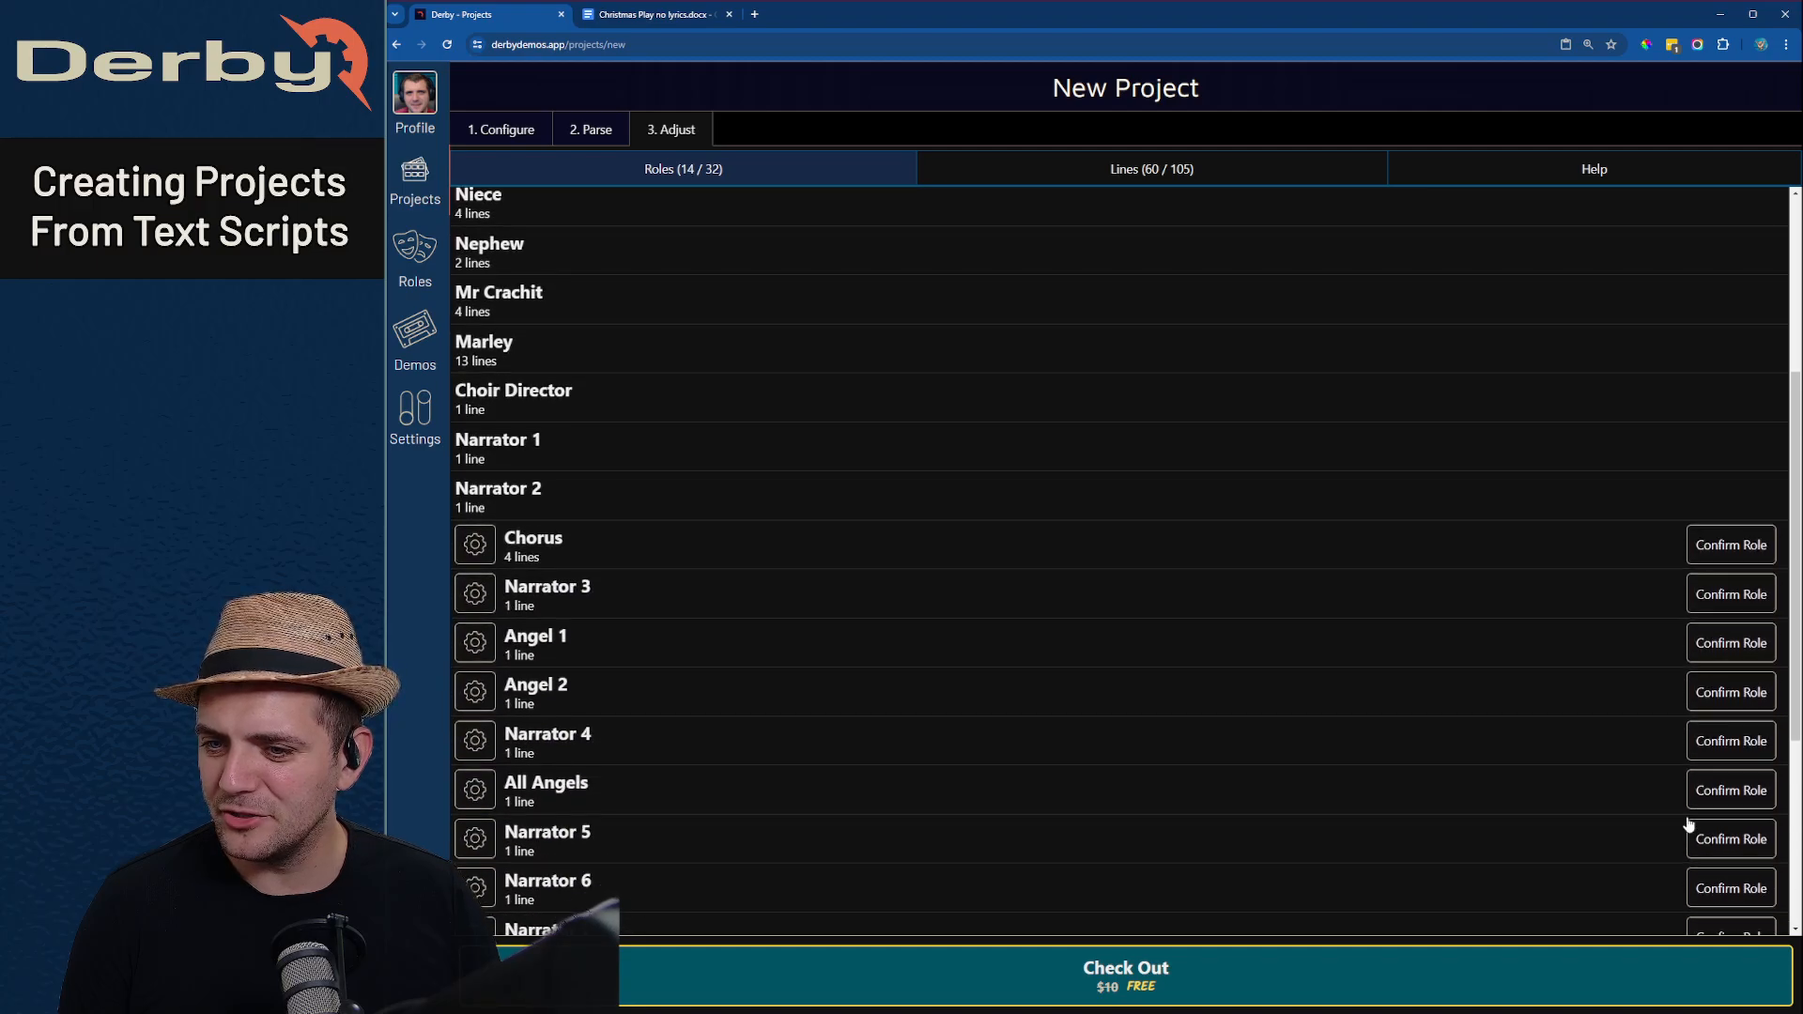
{"action": "left_click", "coordinate": [1743, 549]}
{"action": "left_click", "coordinate": [1756, 594]}
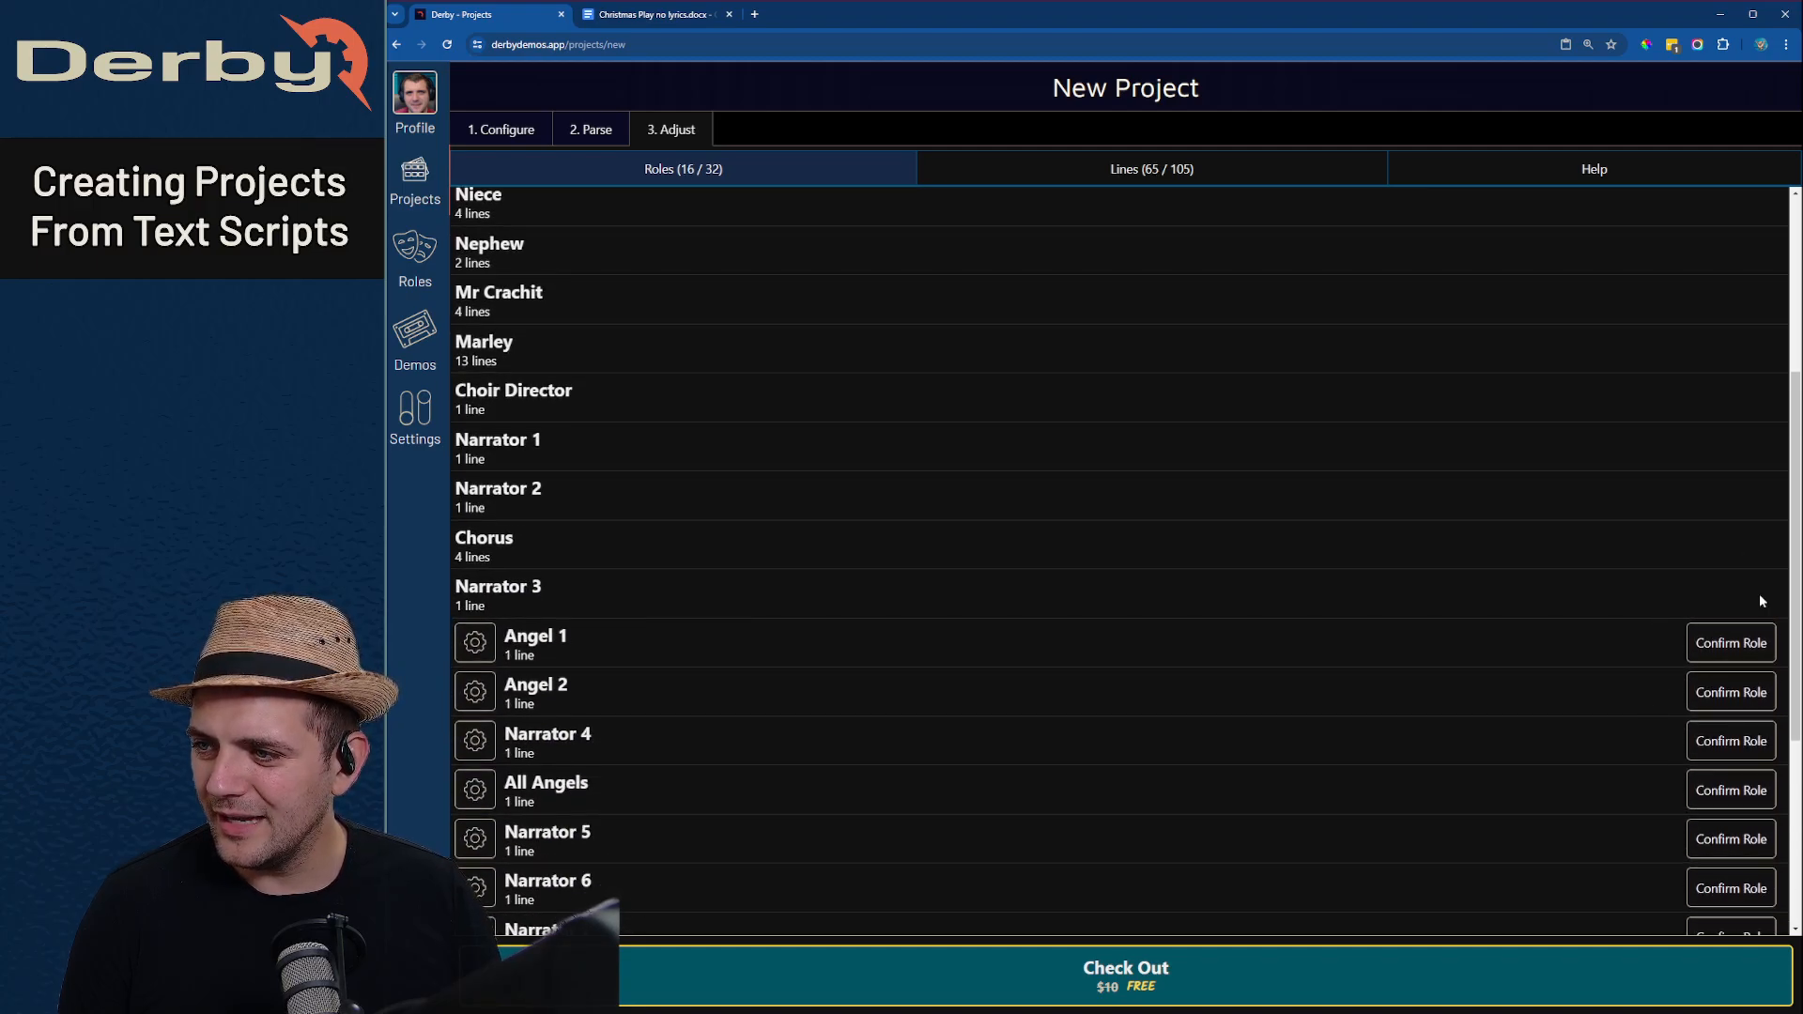
{"action": "left_click", "coordinate": [1748, 646]}
{"action": "left_click", "coordinate": [1740, 685]}
- Confirm Narrator 4, All Angels, and Narrators 5 to 7 as roles
{"action": "scroll", "coordinate": [1745, 685], "scroll_direction": "down", "scroll_amount": 2}
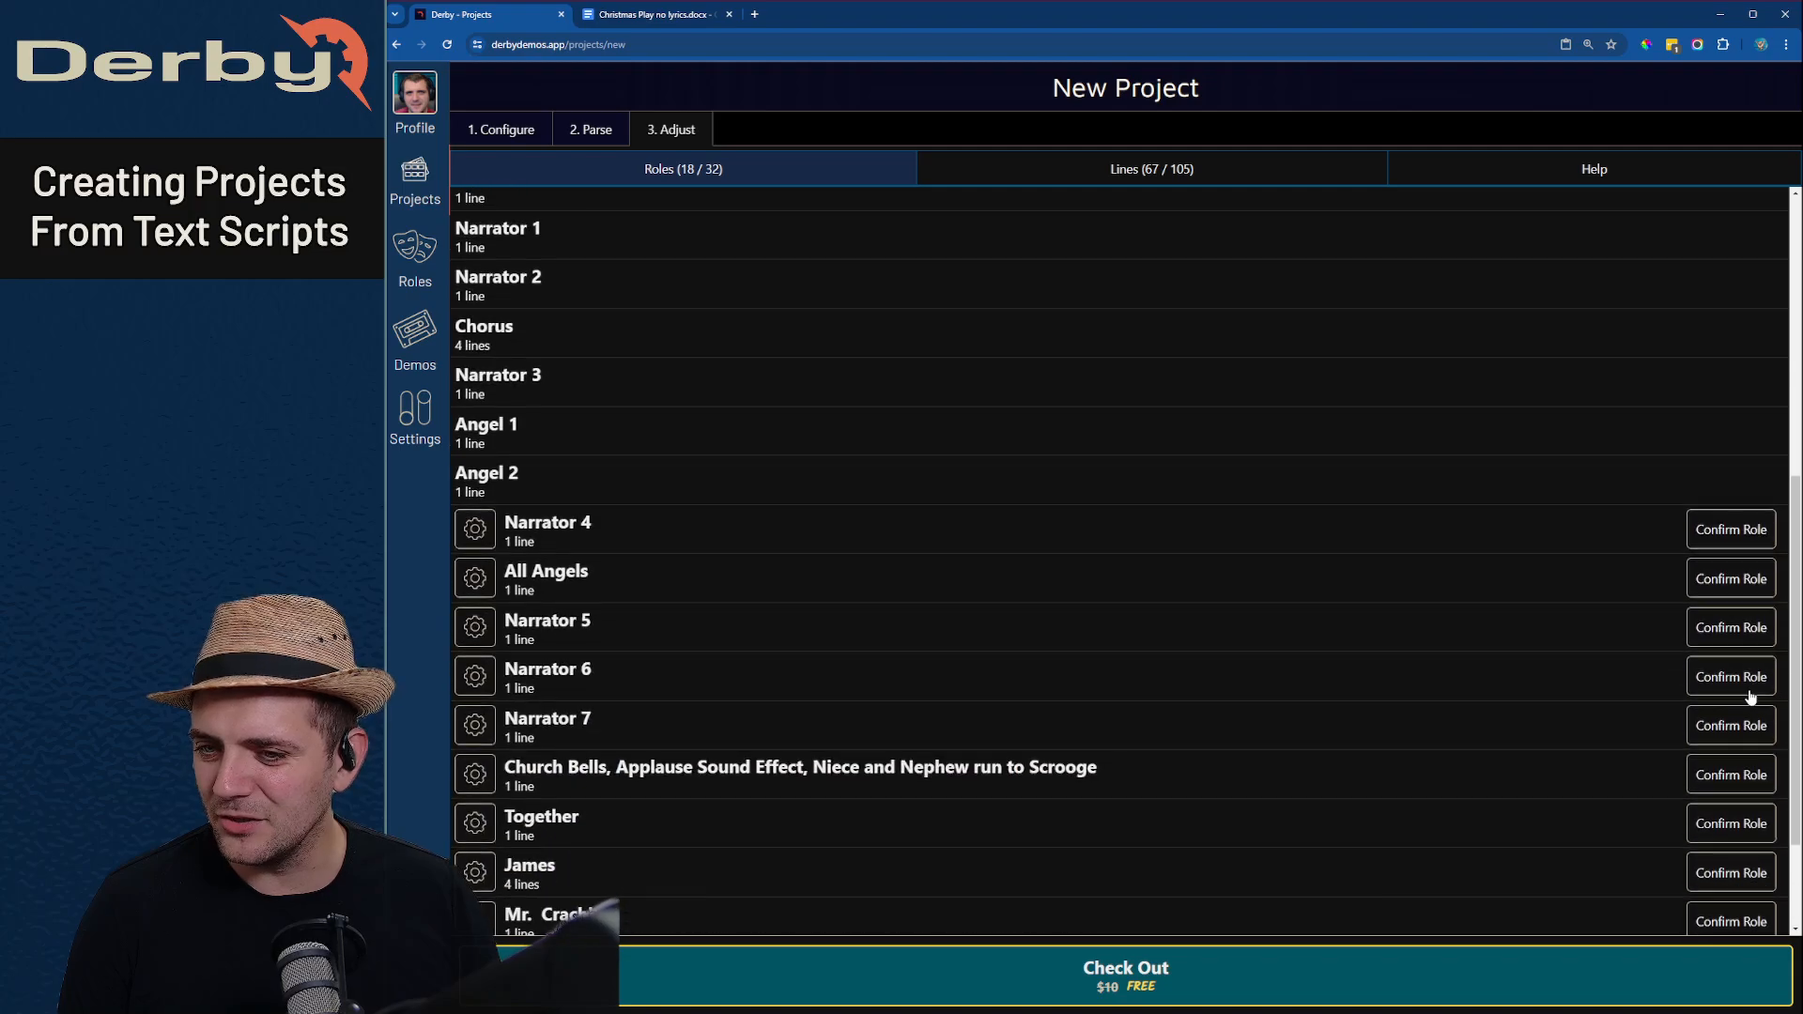
{"action": "left_click", "coordinate": [1735, 545]}
{"action": "left_click", "coordinate": [1743, 590]}
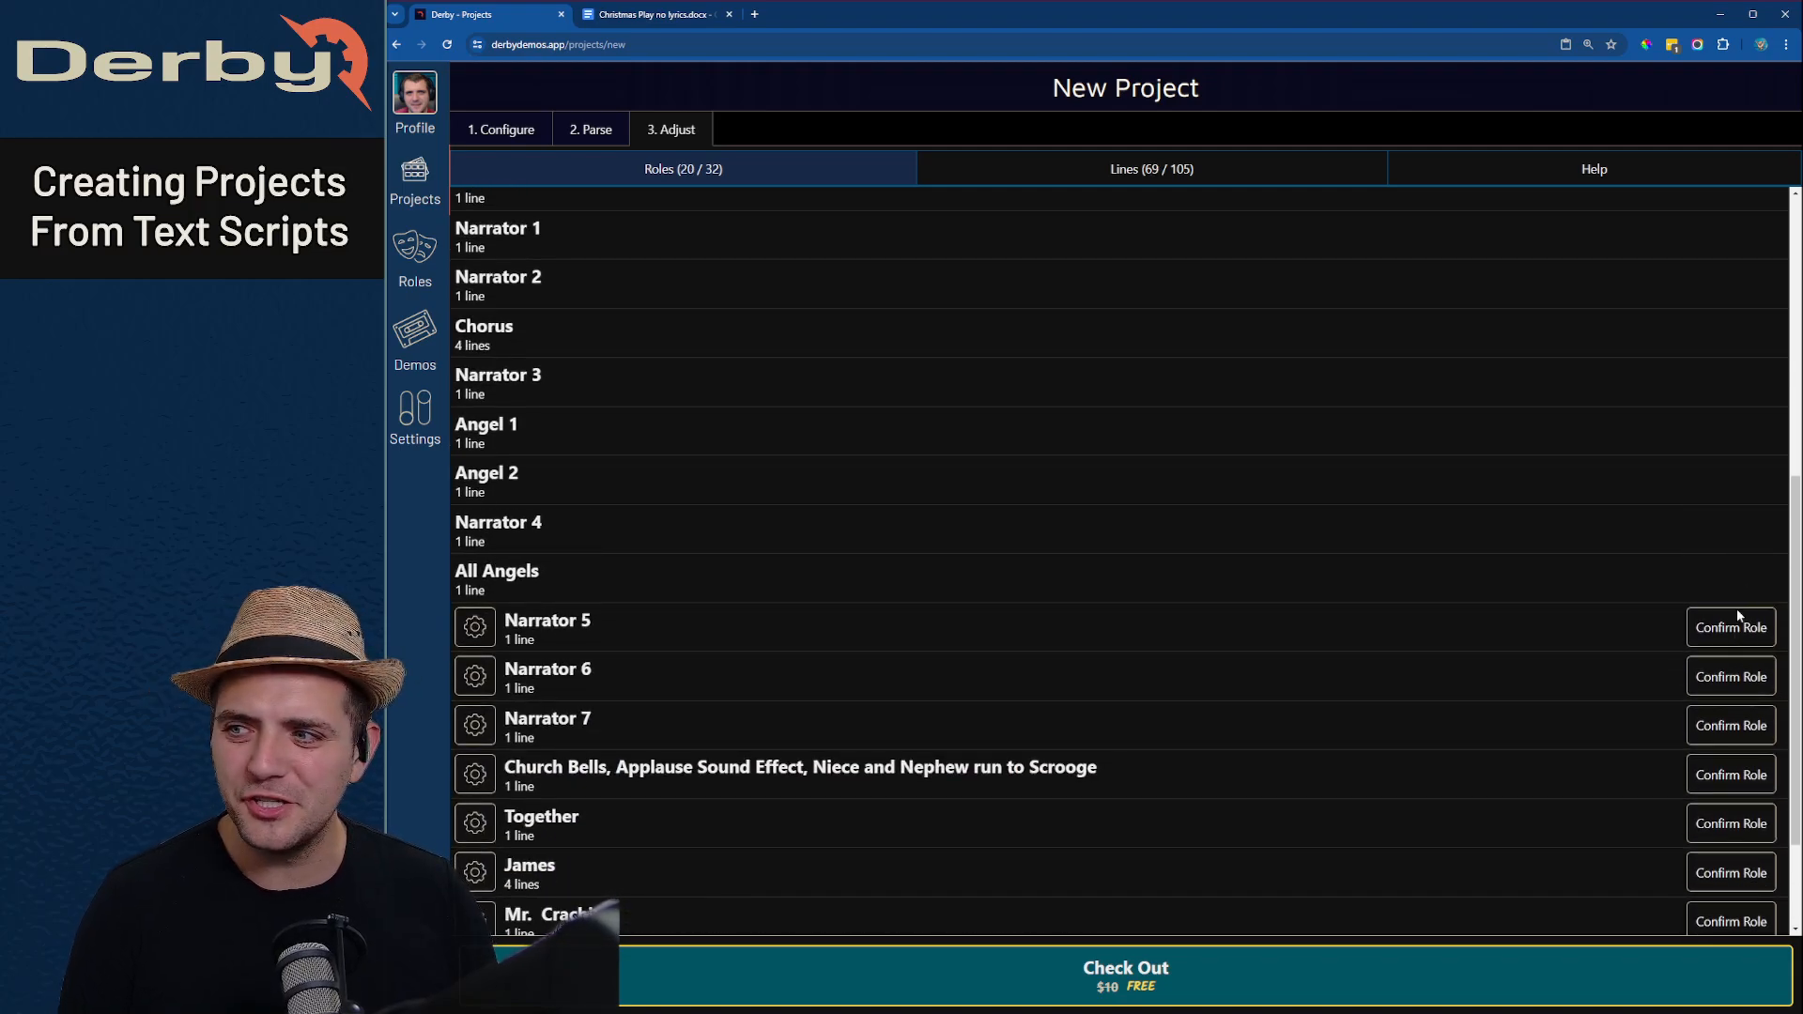
{"action": "left_click", "coordinate": [1742, 630]}
{"action": "left_click", "coordinate": [1730, 676]}
{"action": "left_click", "coordinate": [1732, 723]}
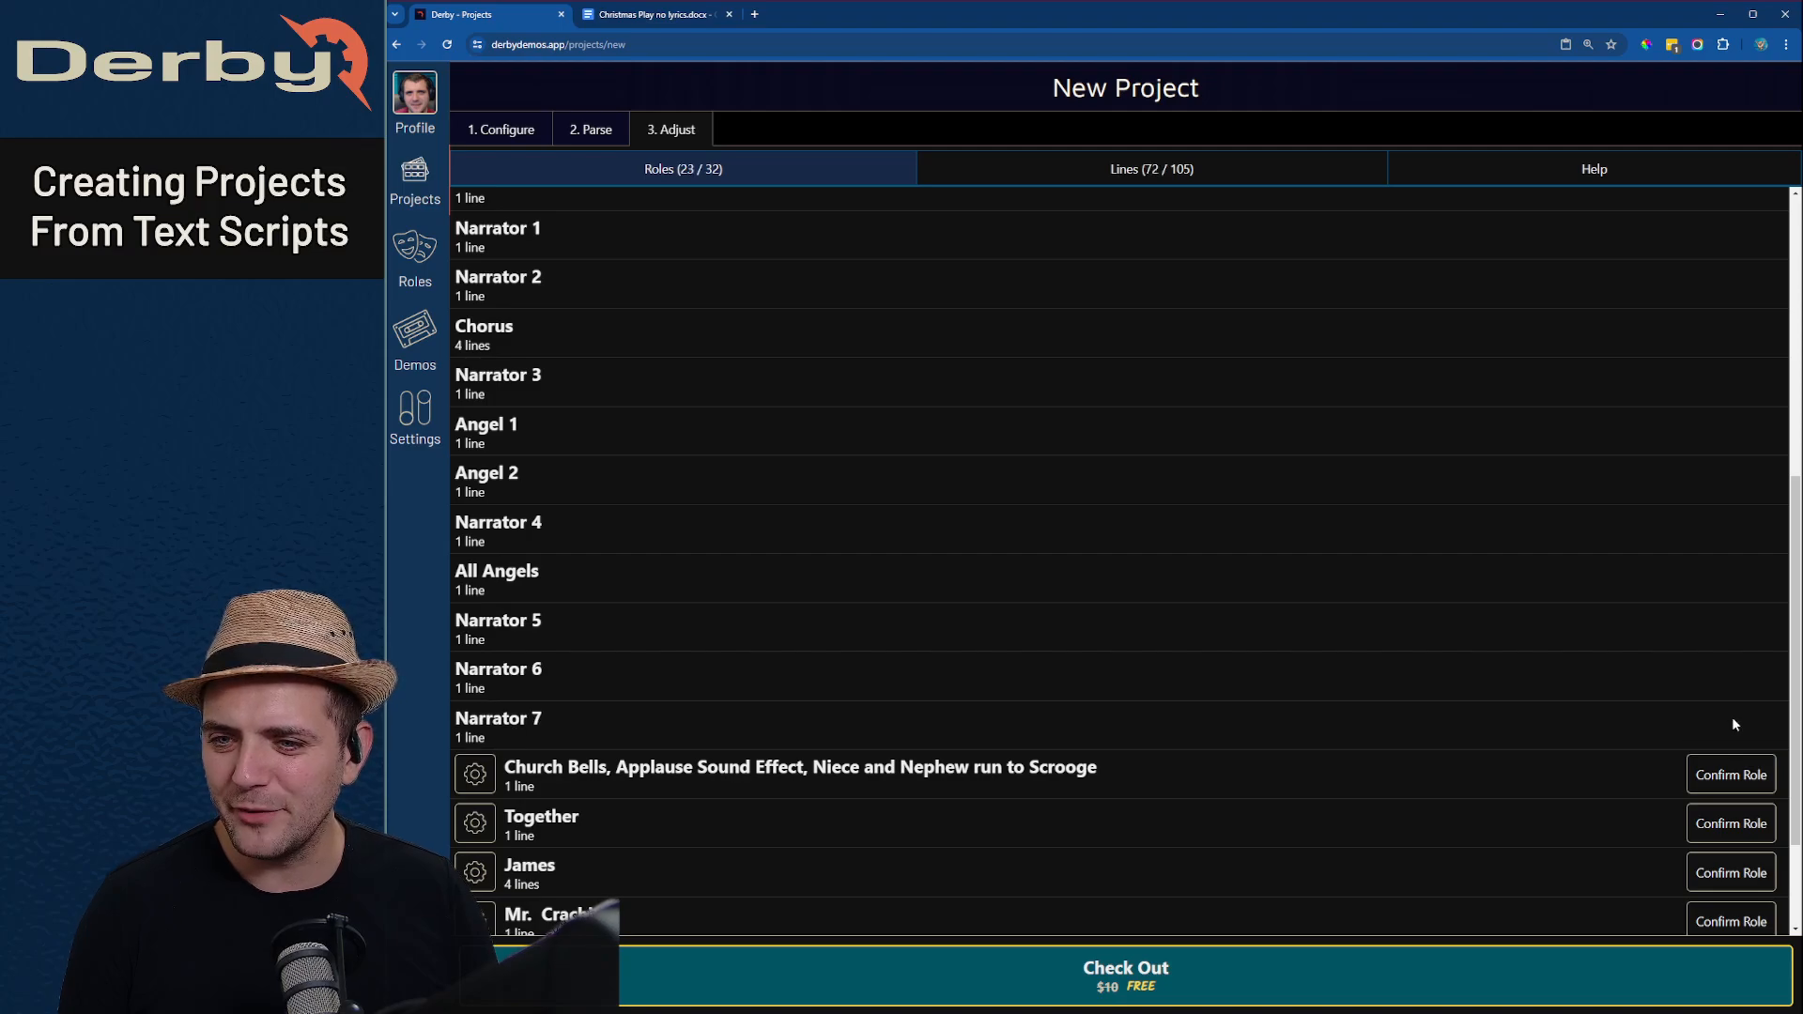
- Mark "Church Bells, Applause Sound Effect, Niece and Nephew run to Scrooge" as not a role, and confirm Together and James as roles
{"action": "left_click", "coordinate": [476, 775]}
{"action": "left_click", "coordinate": [1079, 817]}
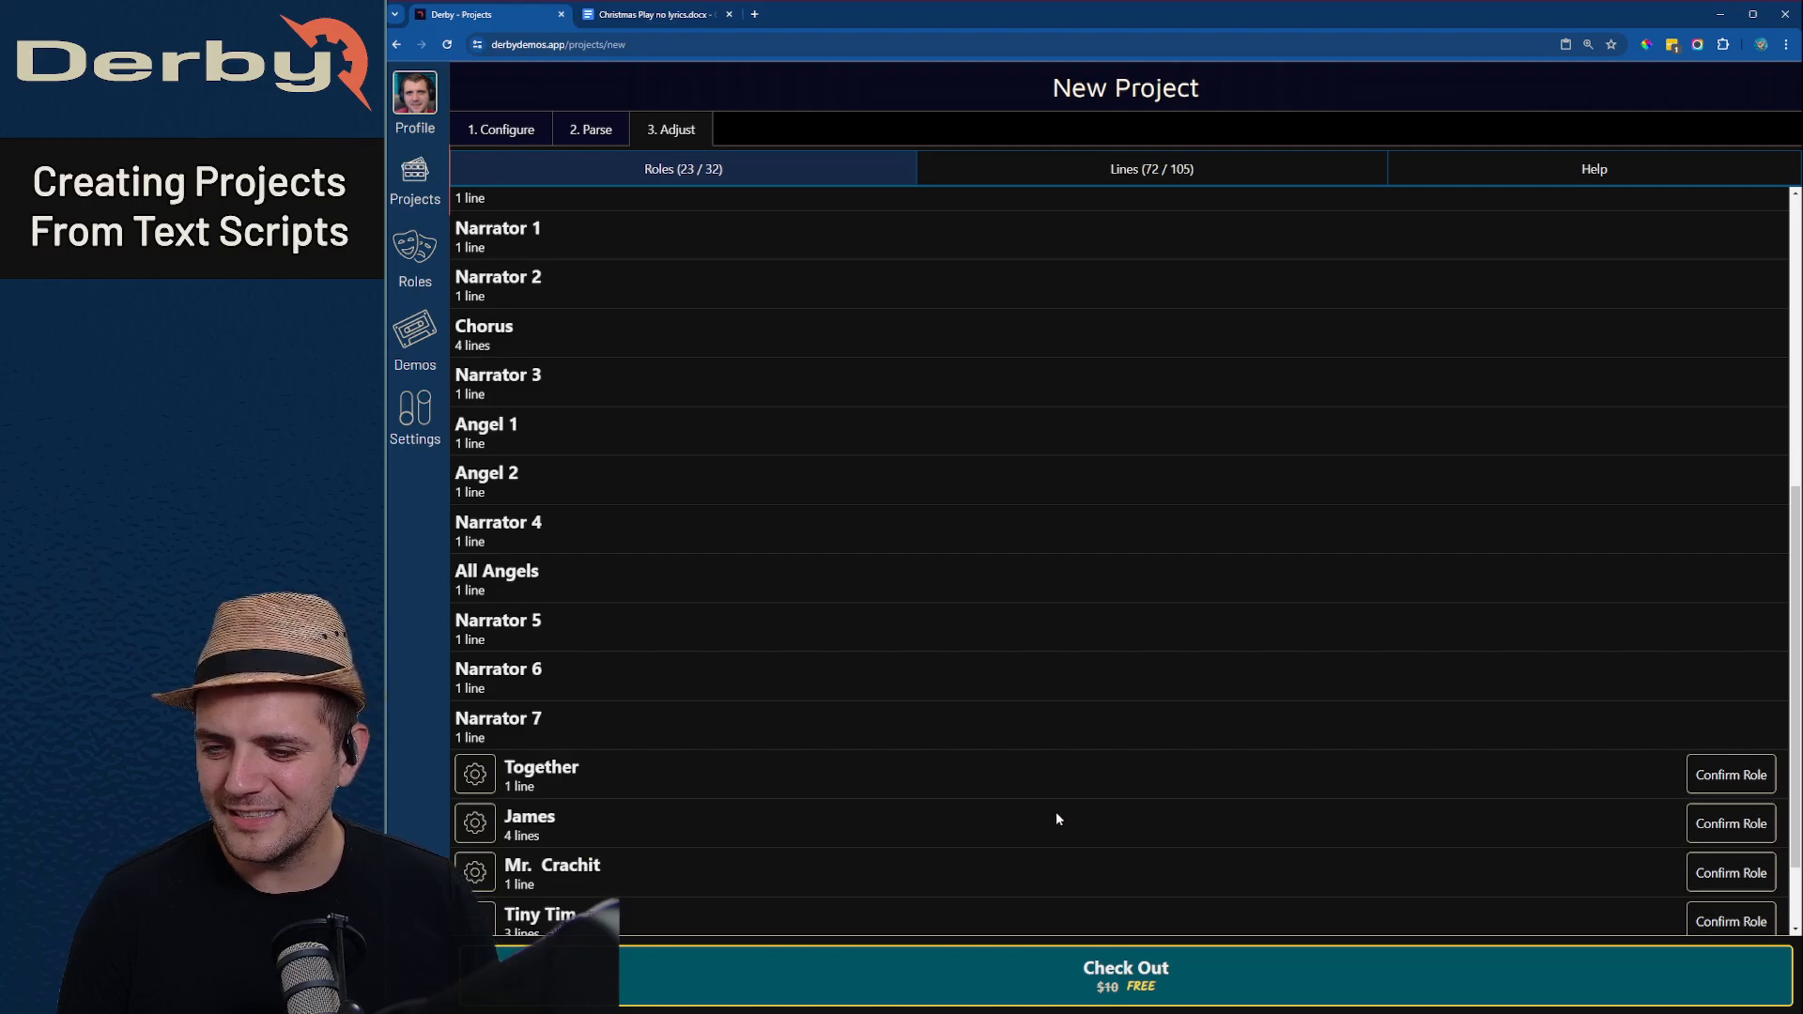
{"action": "scroll", "coordinate": [1055, 818], "scroll_direction": "down", "scroll_amount": 1}
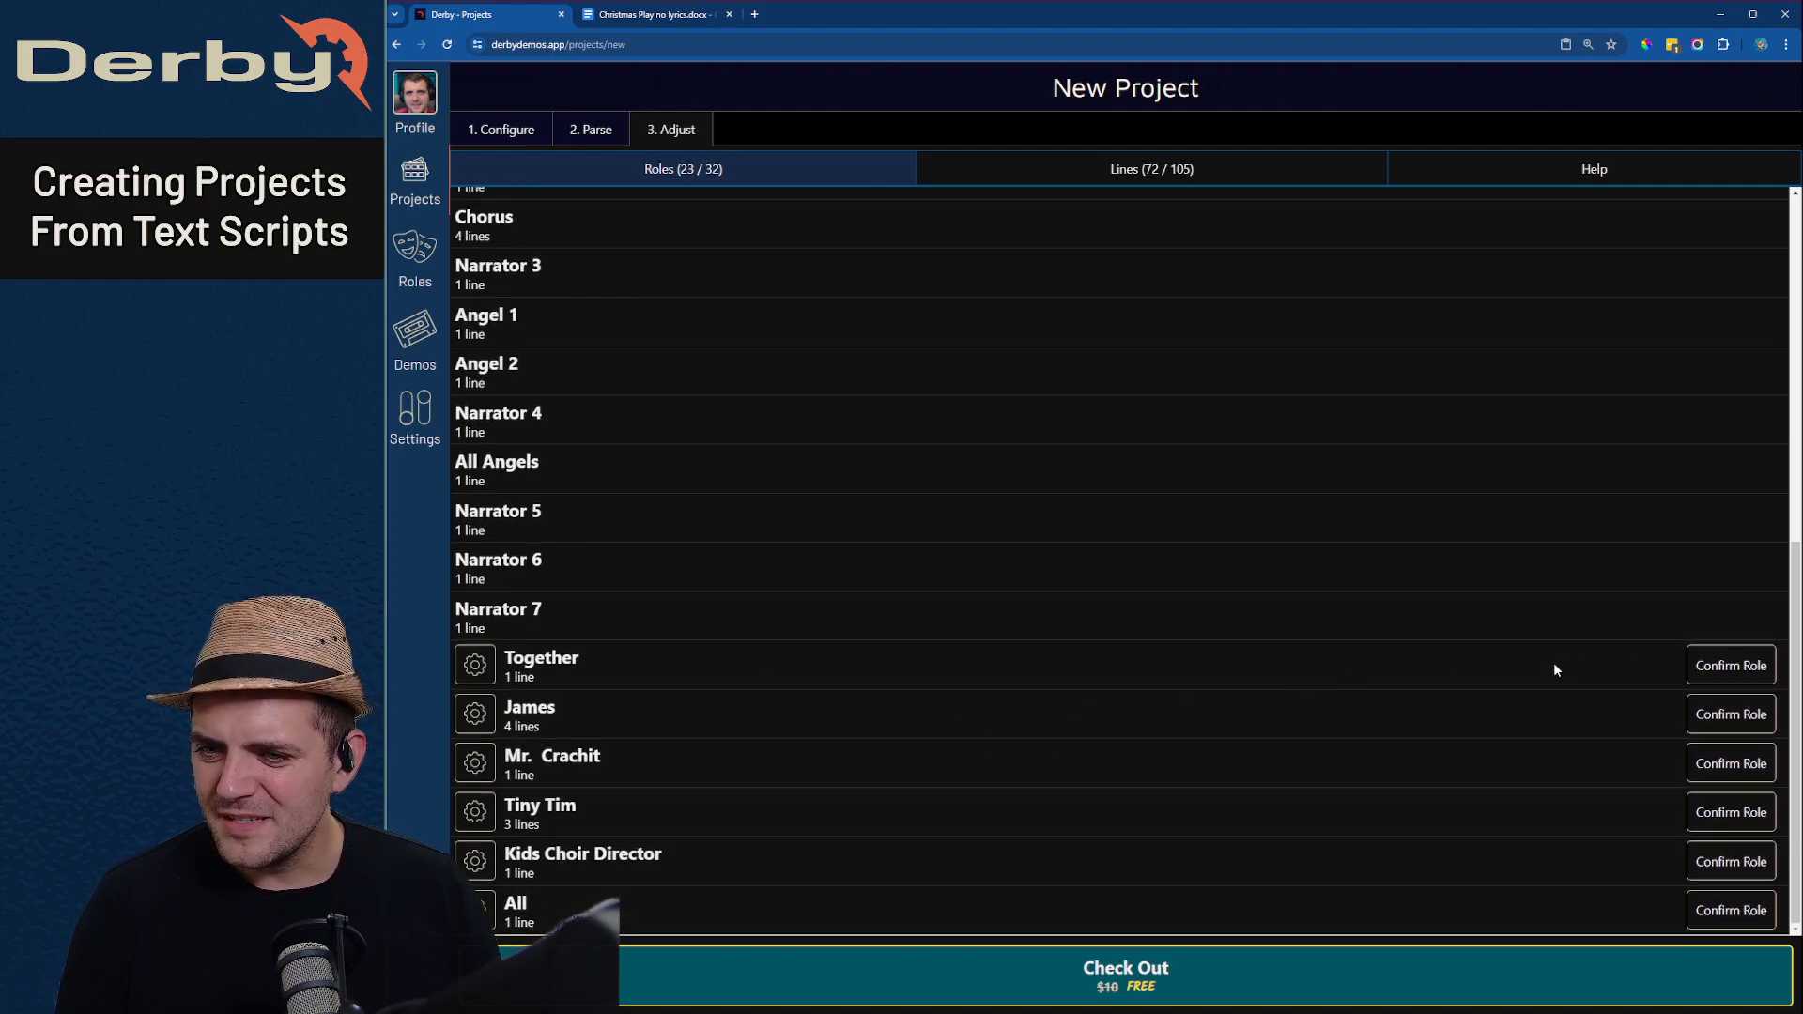
{"action": "left_click", "coordinate": [1742, 675]}
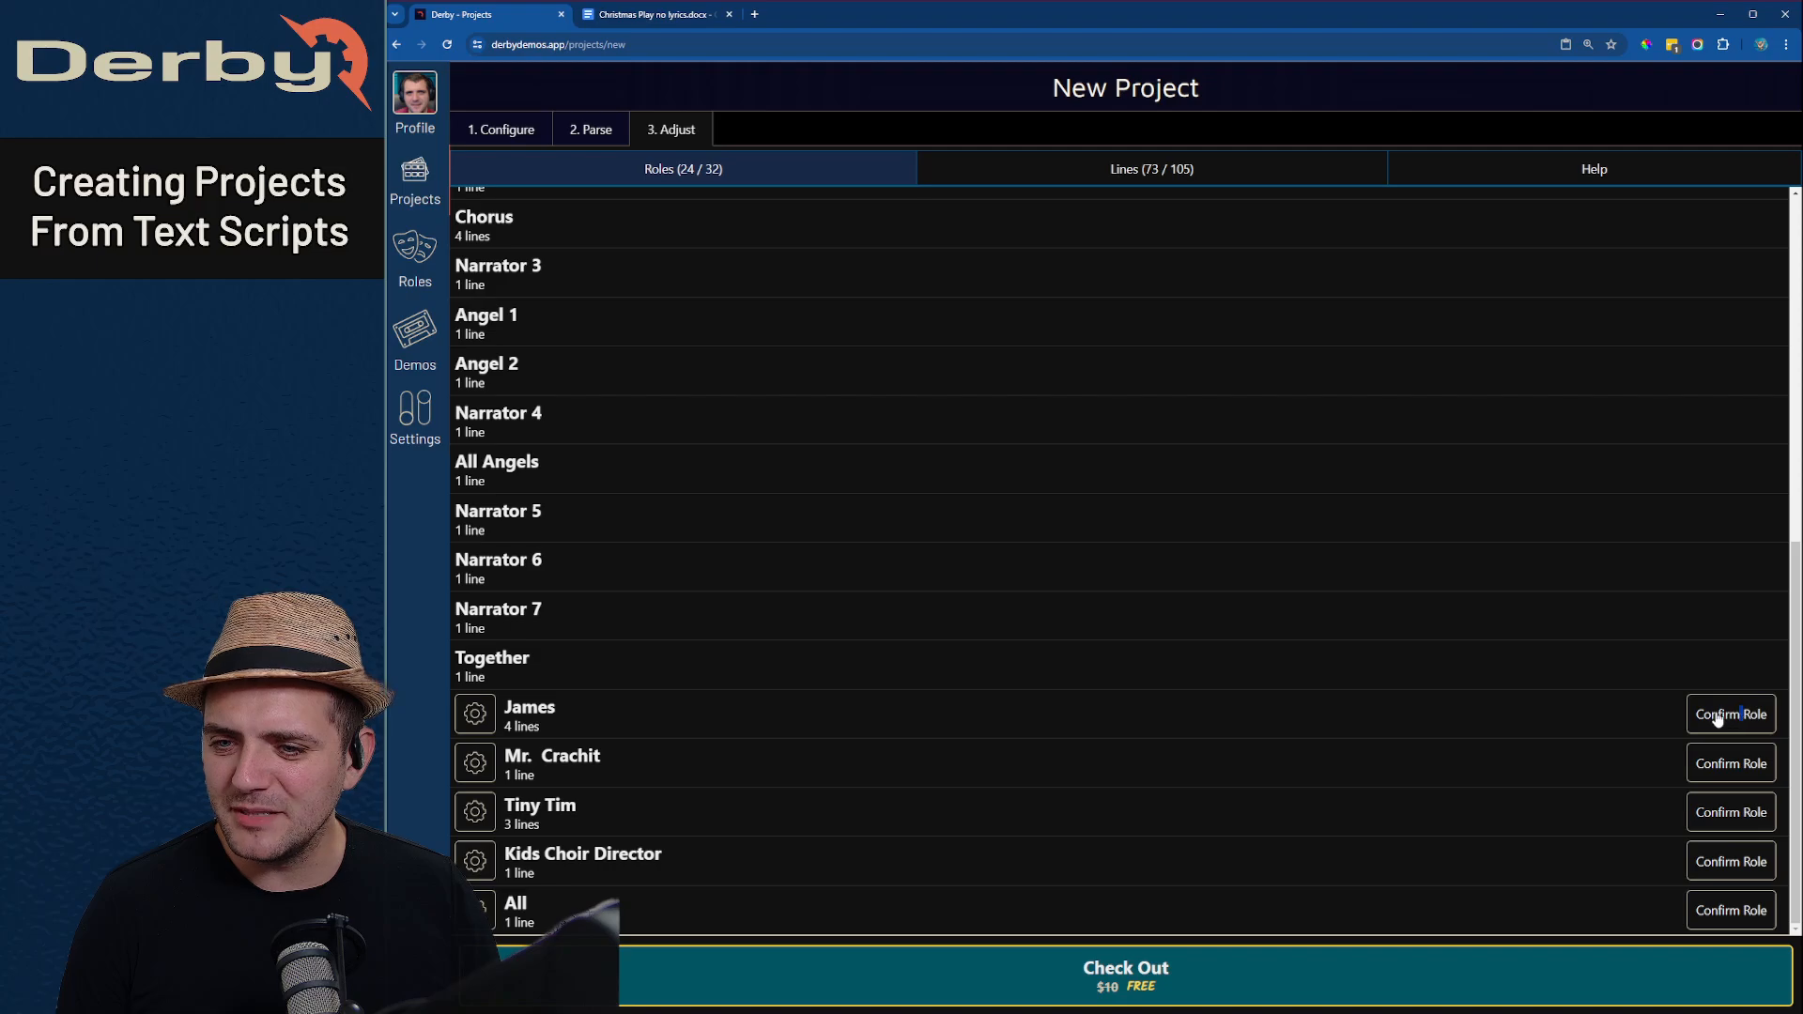
{"action": "left_click", "coordinate": [1755, 715]}
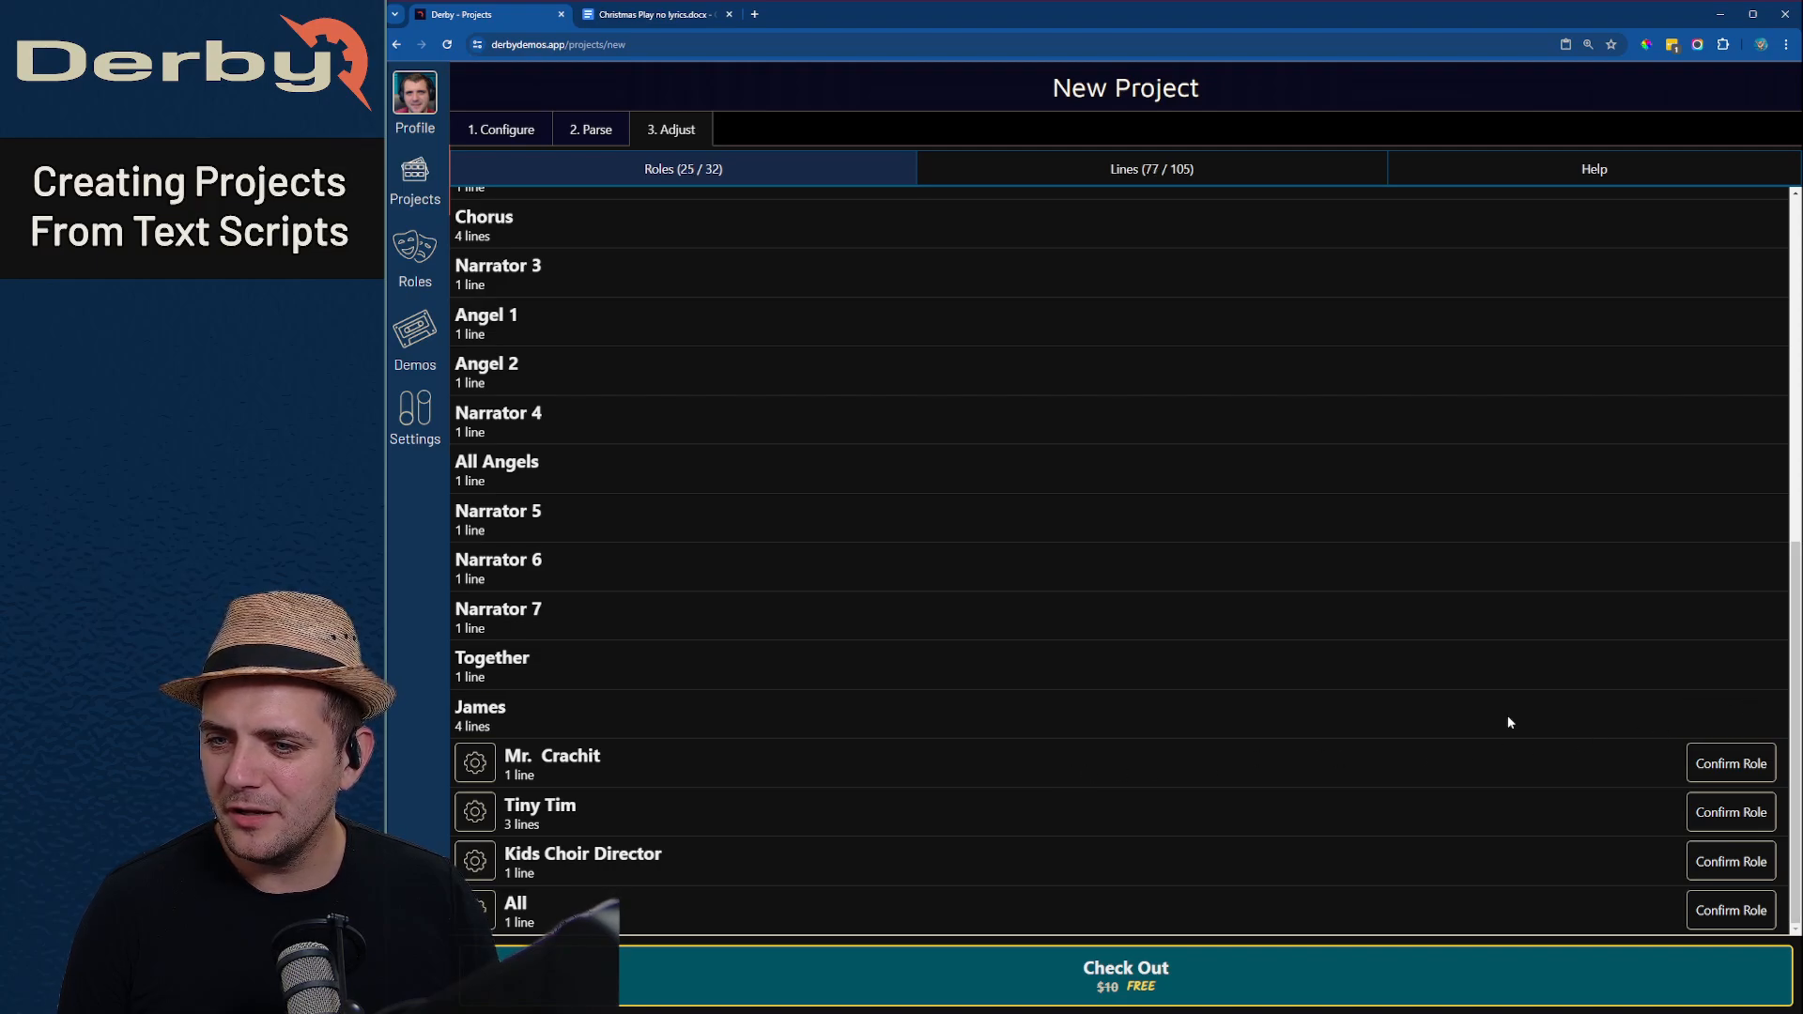
- Merge the remaining unconfirmed "Mr. Crachit" entry below James into the confirmed "Mr Crachit" role
{"action": "left_click", "coordinate": [474, 769]}
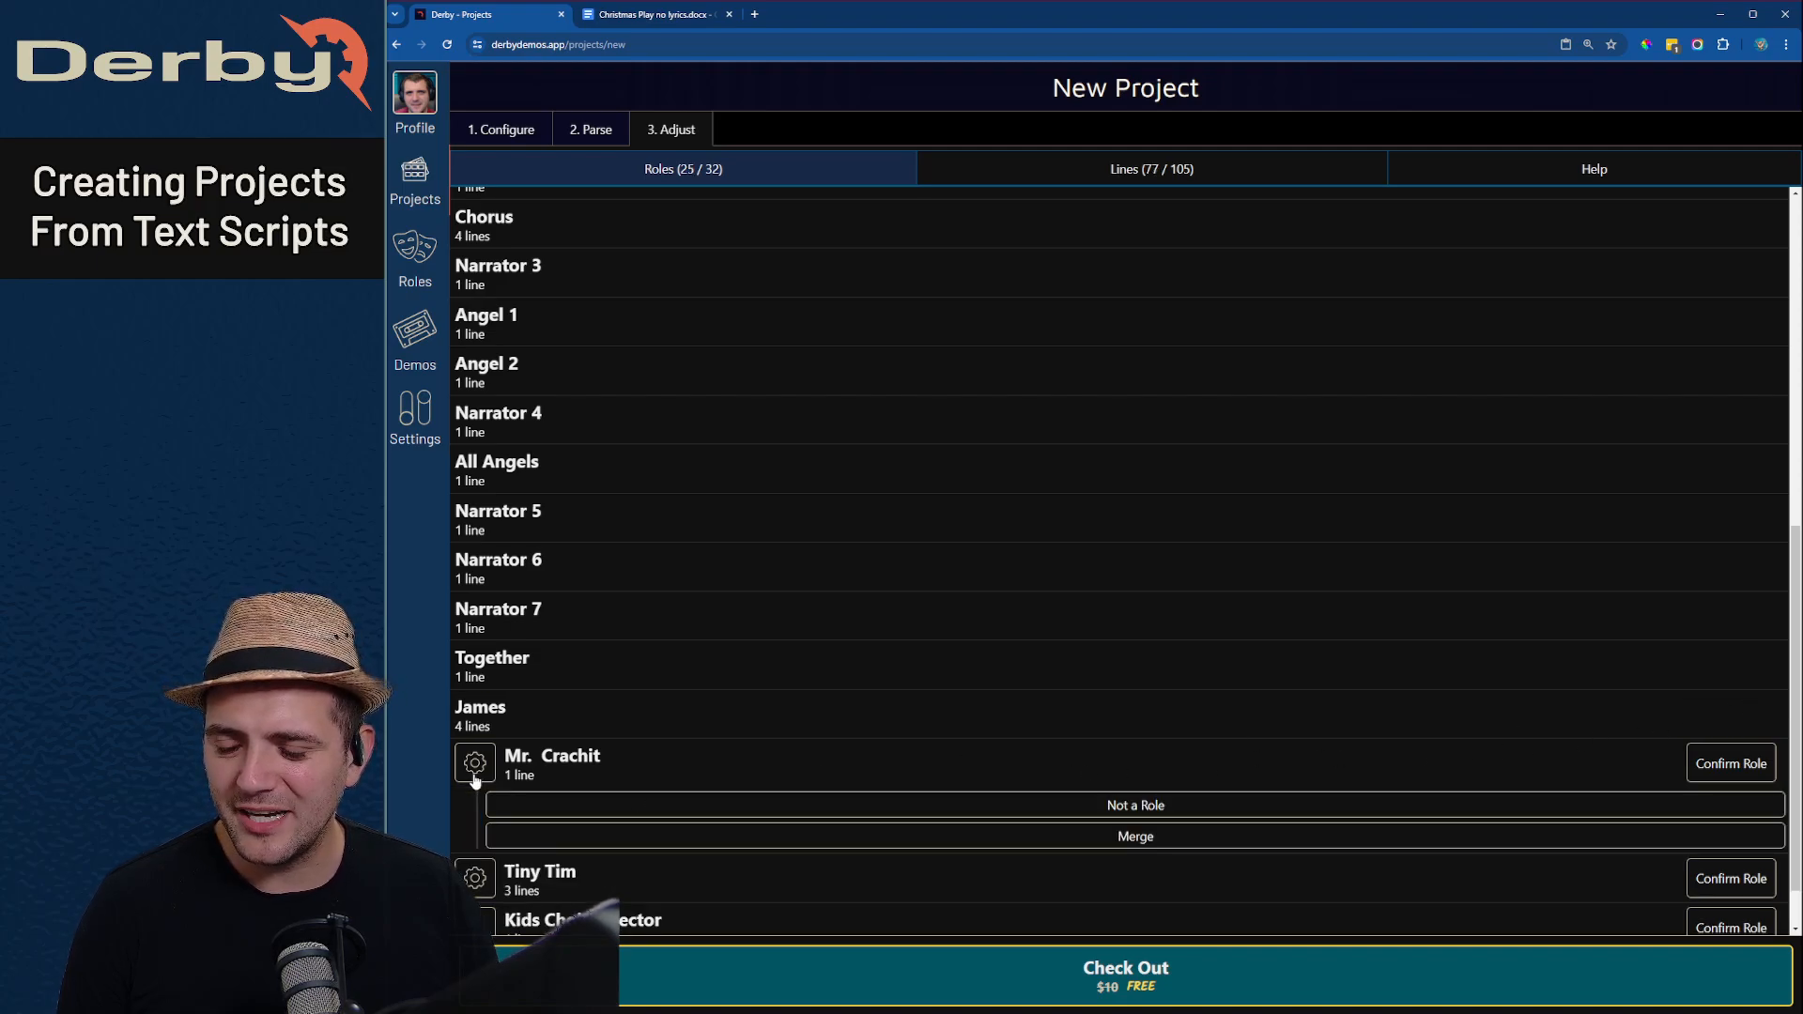
{"action": "left_click", "coordinate": [761, 836]}
{"action": "scroll", "coordinate": [713, 657], "scroll_direction": "up", "scroll_amount": 3}
{"action": "scroll", "coordinate": [657, 554], "scroll_direction": "up", "scroll_amount": 2}
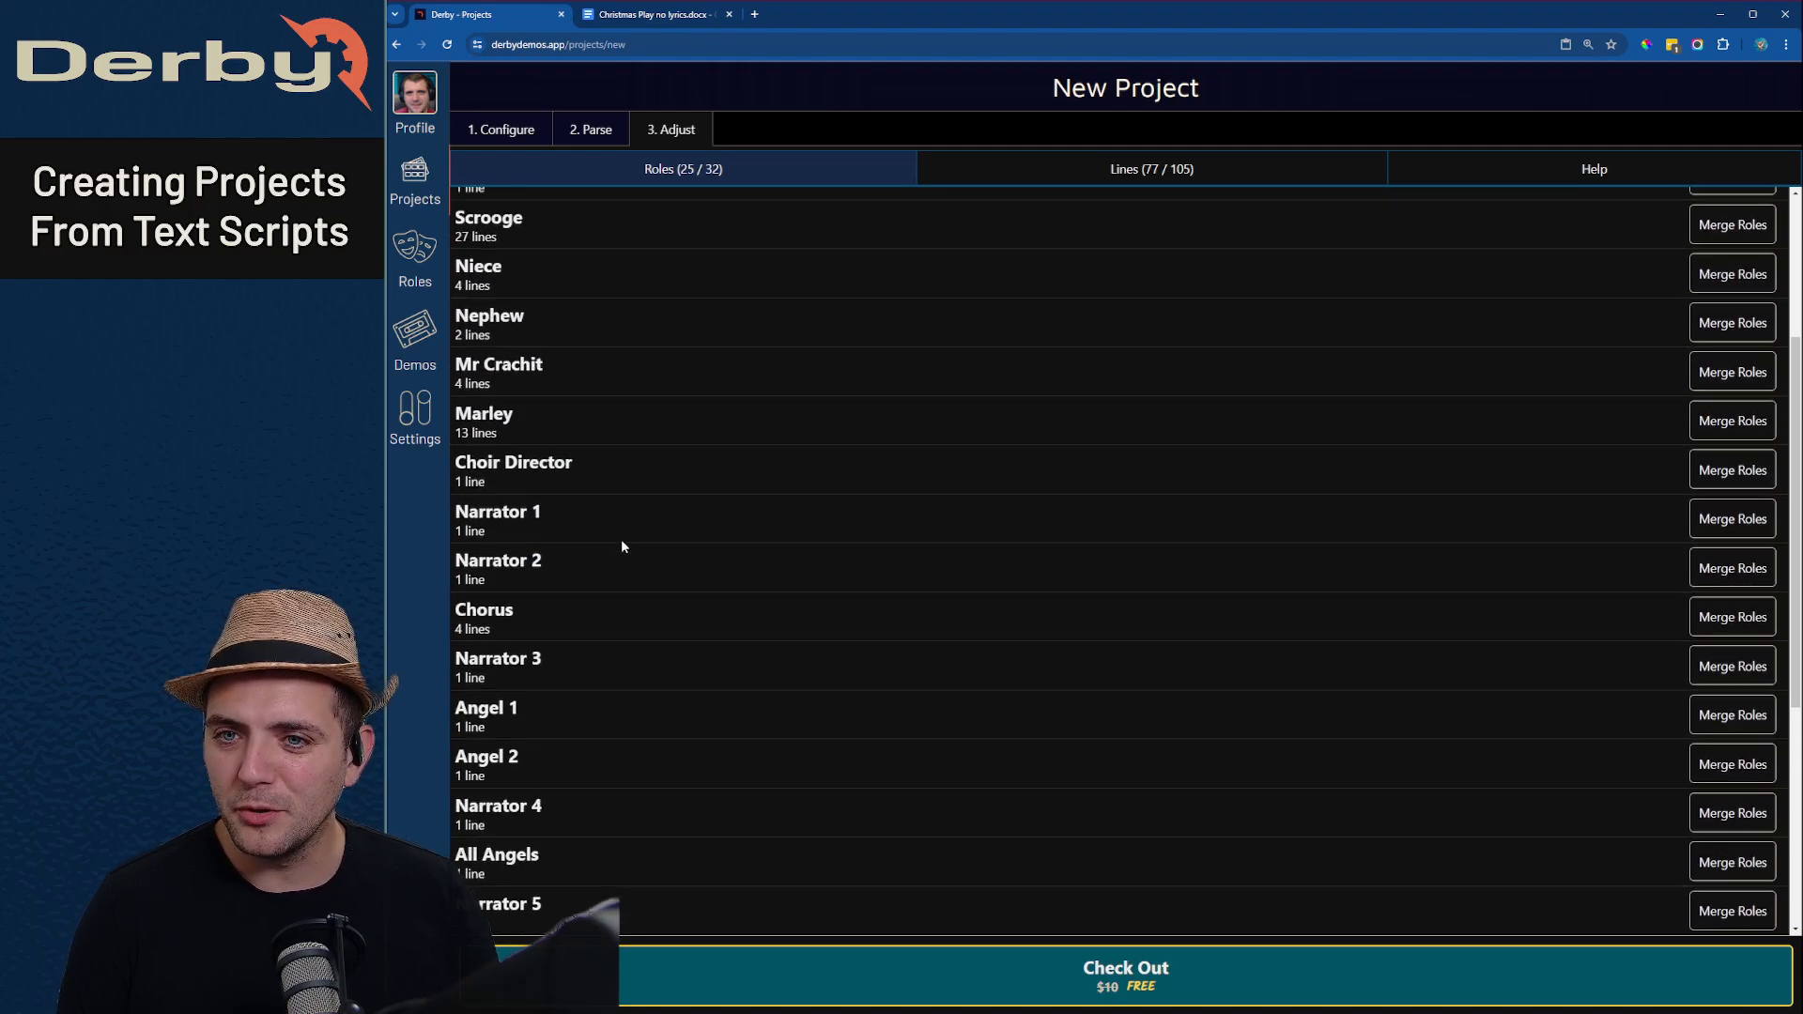
{"action": "left_click", "coordinate": [1752, 406]}
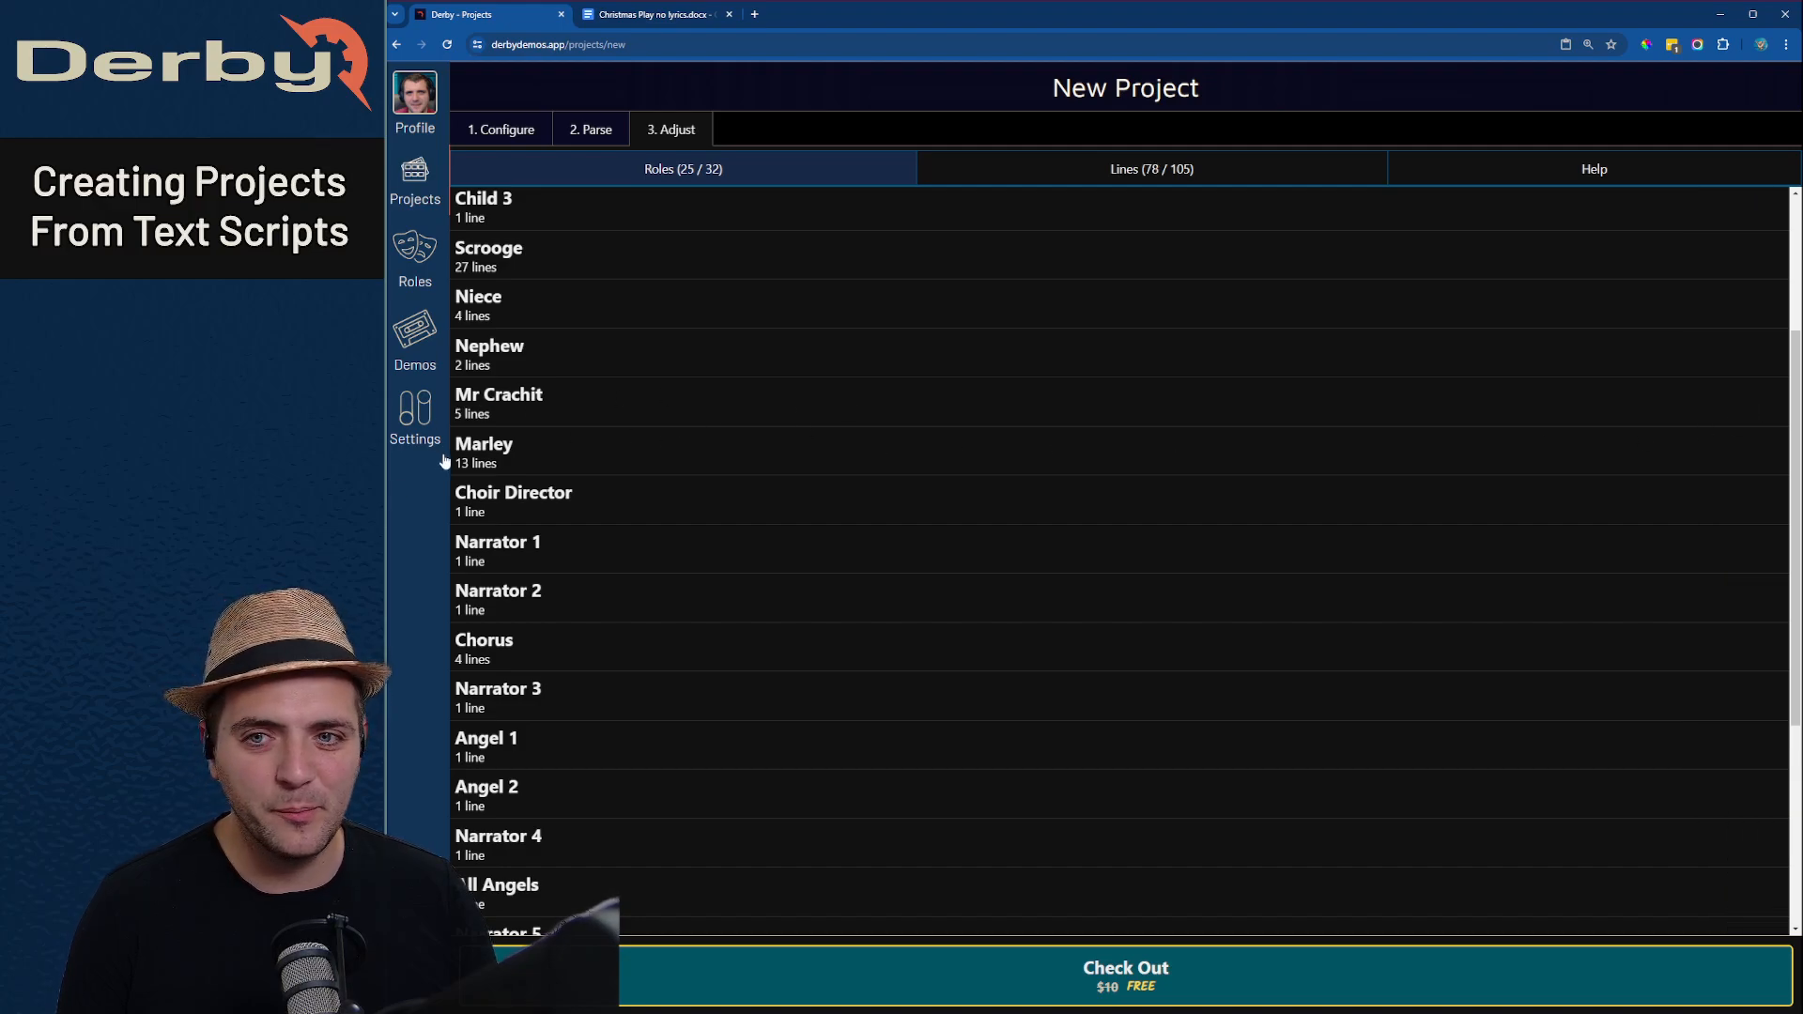
- Confirm Tiny Tim, Kids Choir Director and All as roles
{"action": "scroll", "coordinate": [583, 505], "scroll_direction": "down", "scroll_amount": 5}
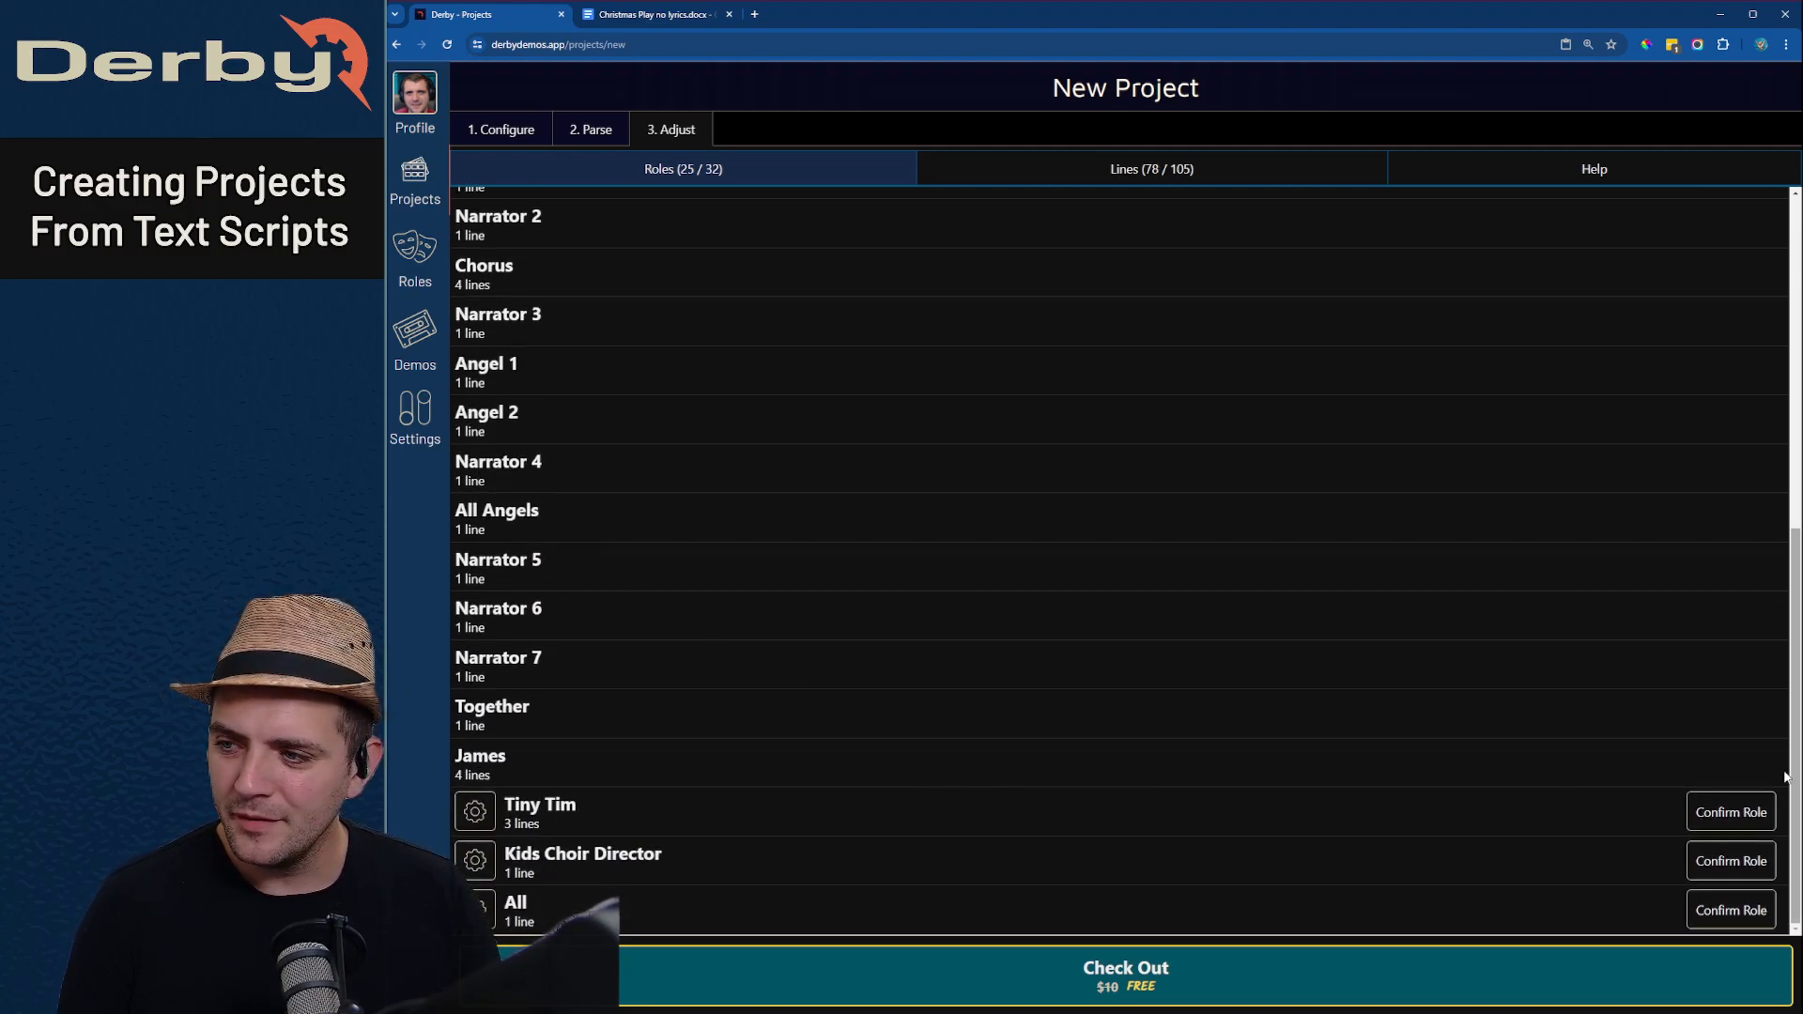
{"action": "left_click", "coordinate": [1718, 813]}
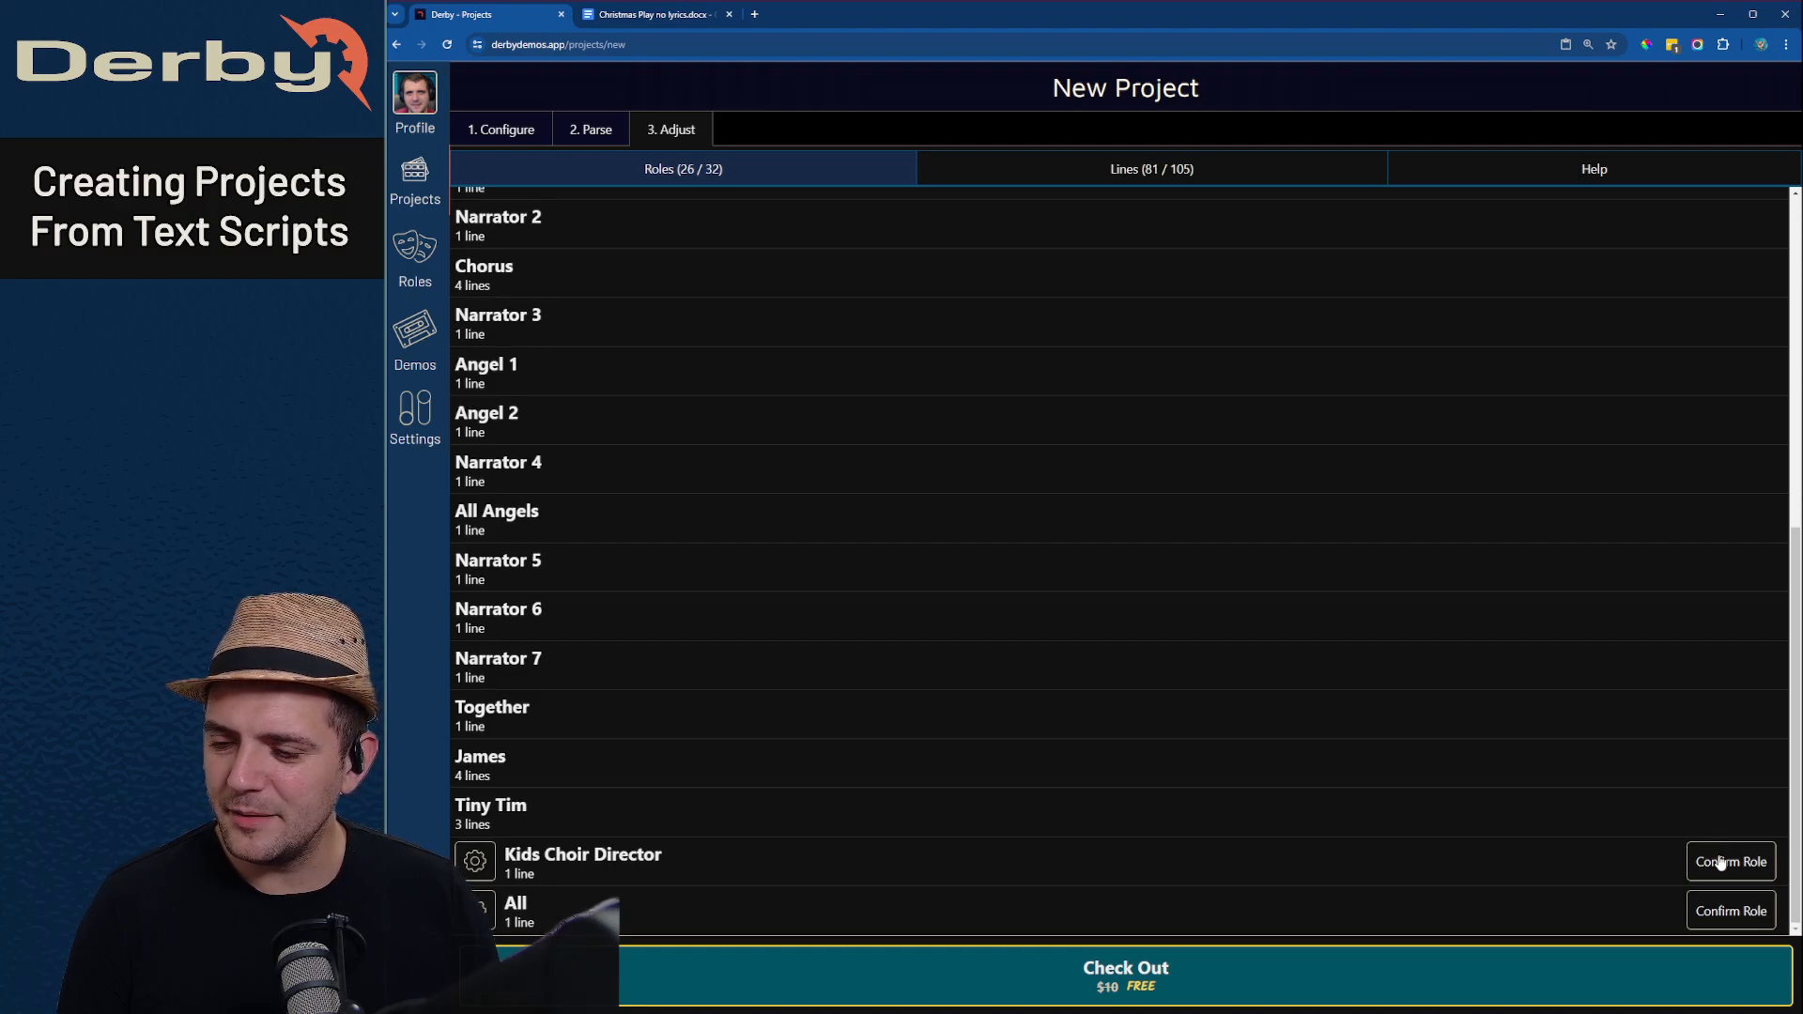
{"action": "left_click", "coordinate": [1720, 862]}
{"action": "left_click", "coordinate": [1733, 921]}
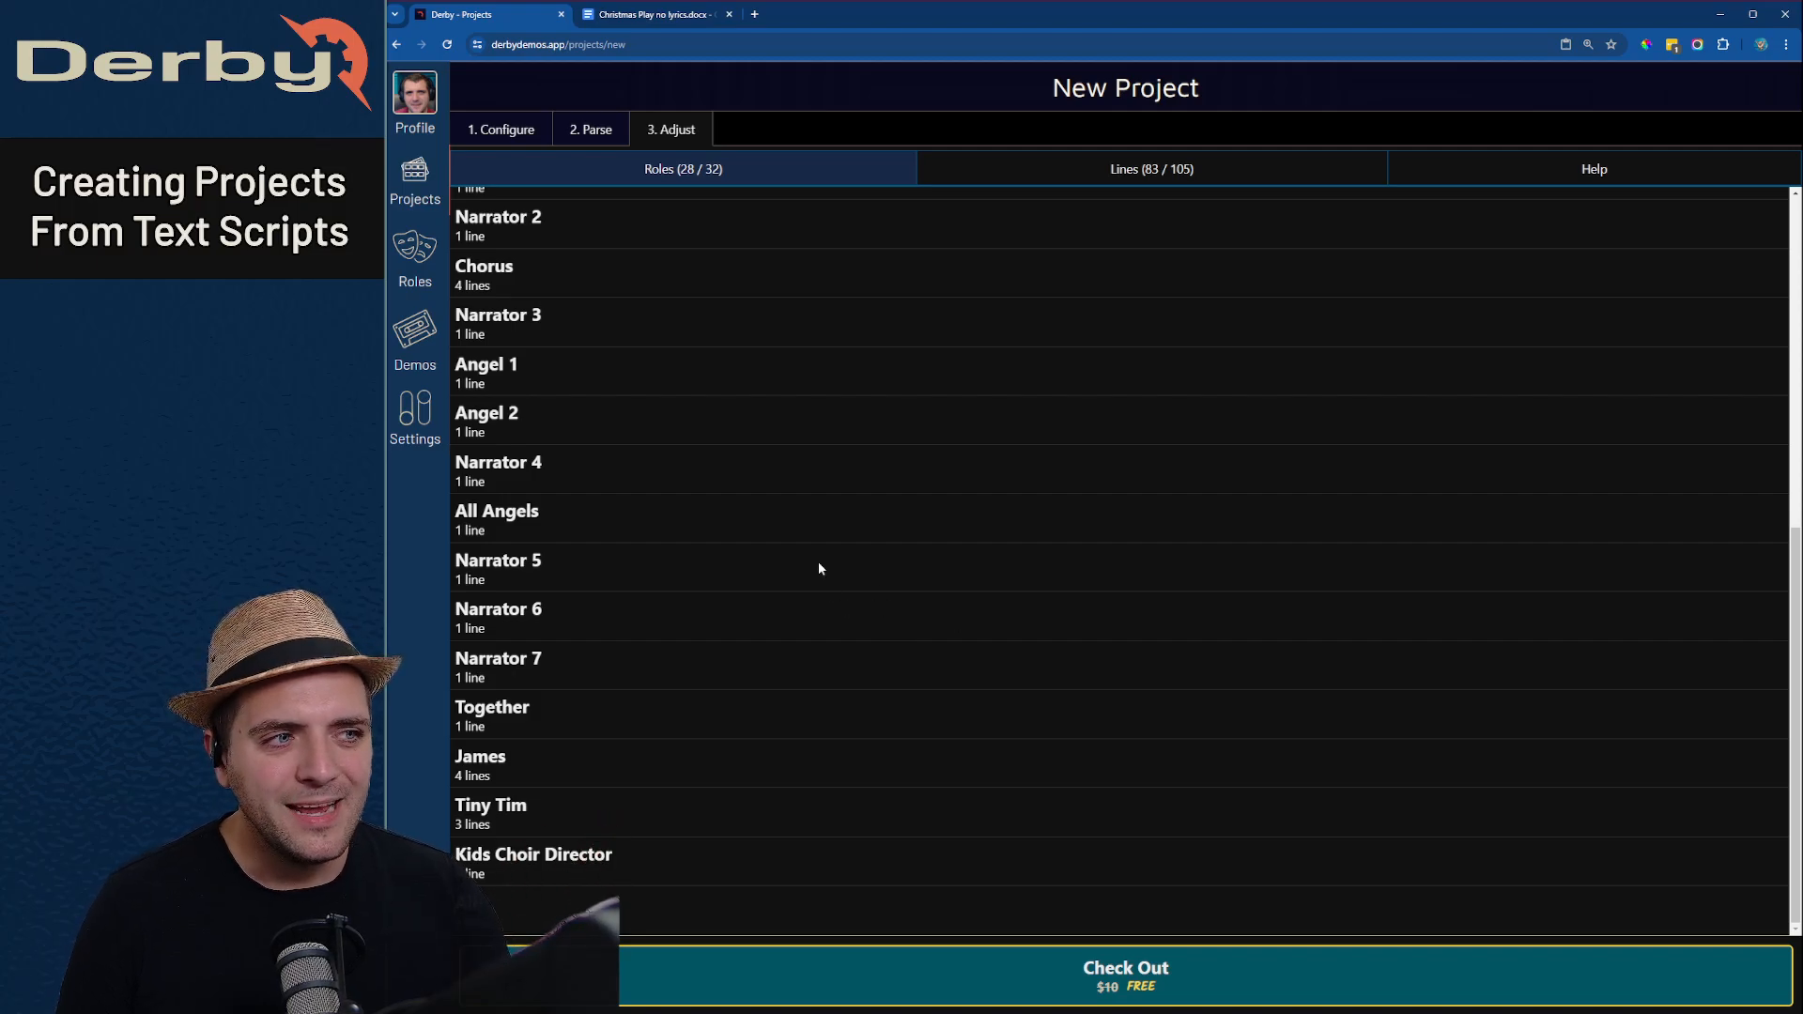
- In the parsed script lines, exclude Scrooge's line "Lazy, incompetent...bah humbug!" and restore it
{"action": "left_click", "coordinate": [1014, 178]}
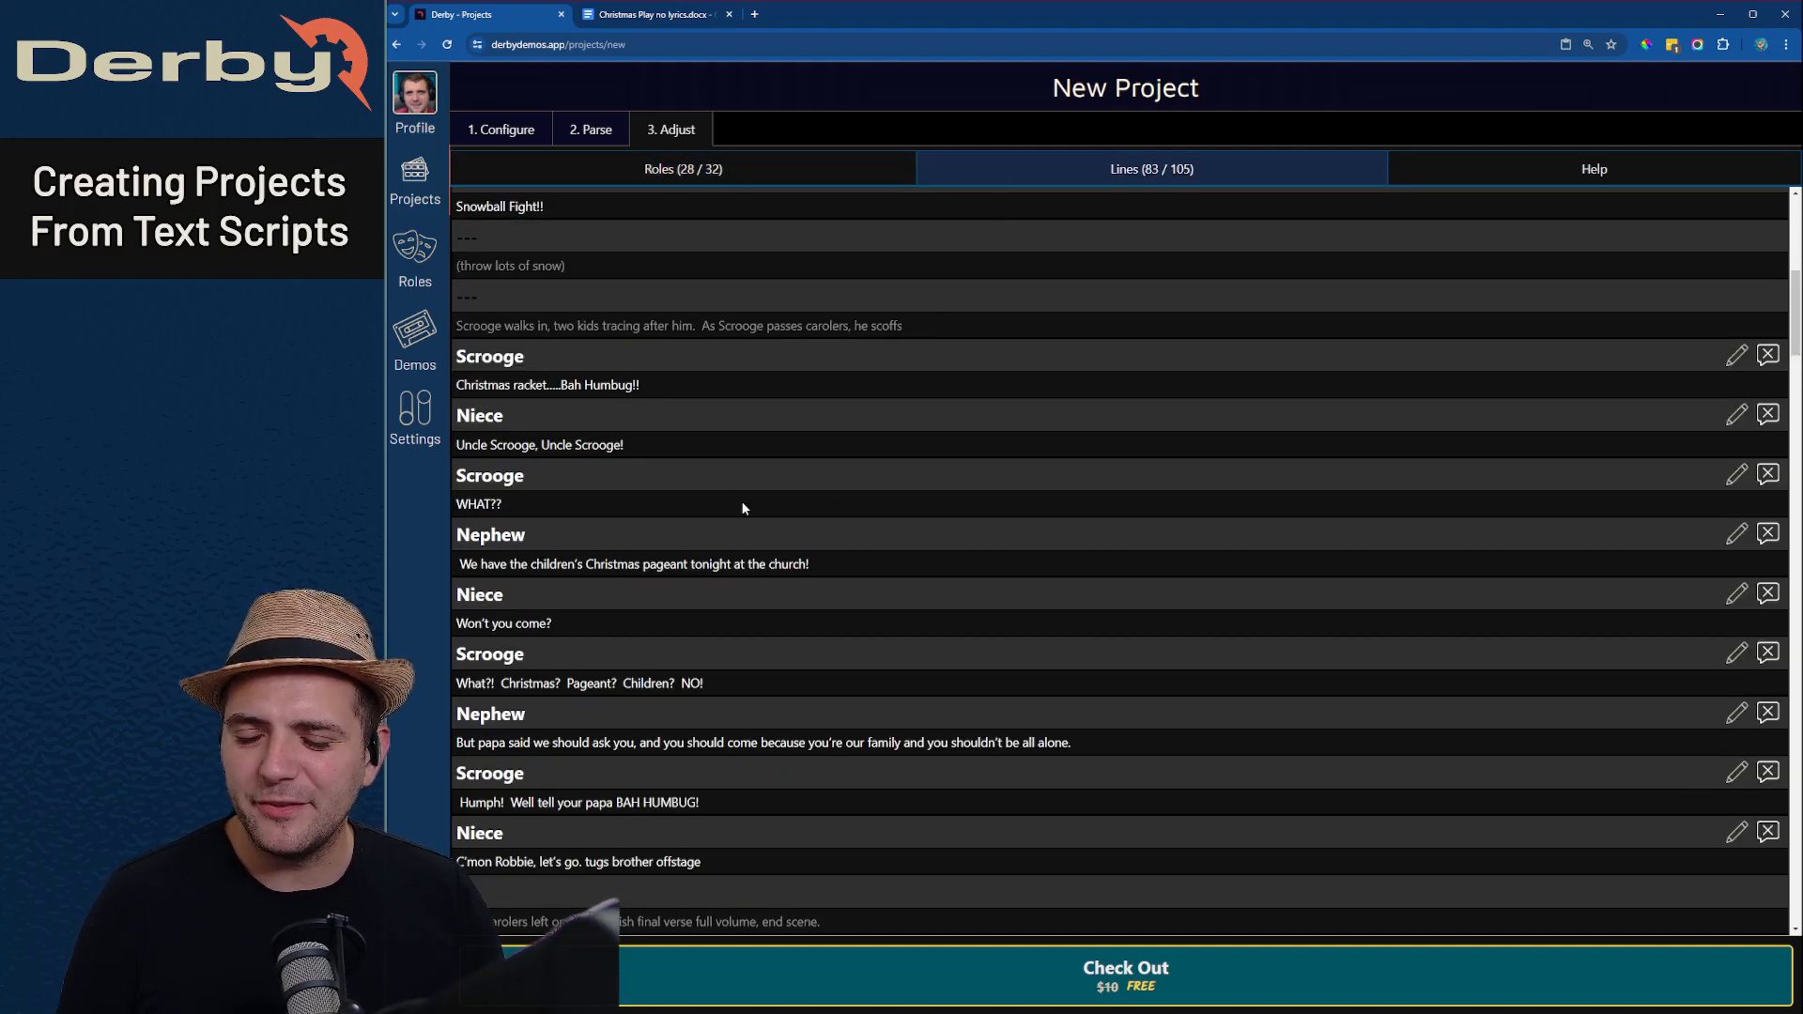
{"action": "scroll", "coordinate": [742, 508], "scroll_direction": "down", "scroll_amount": 5}
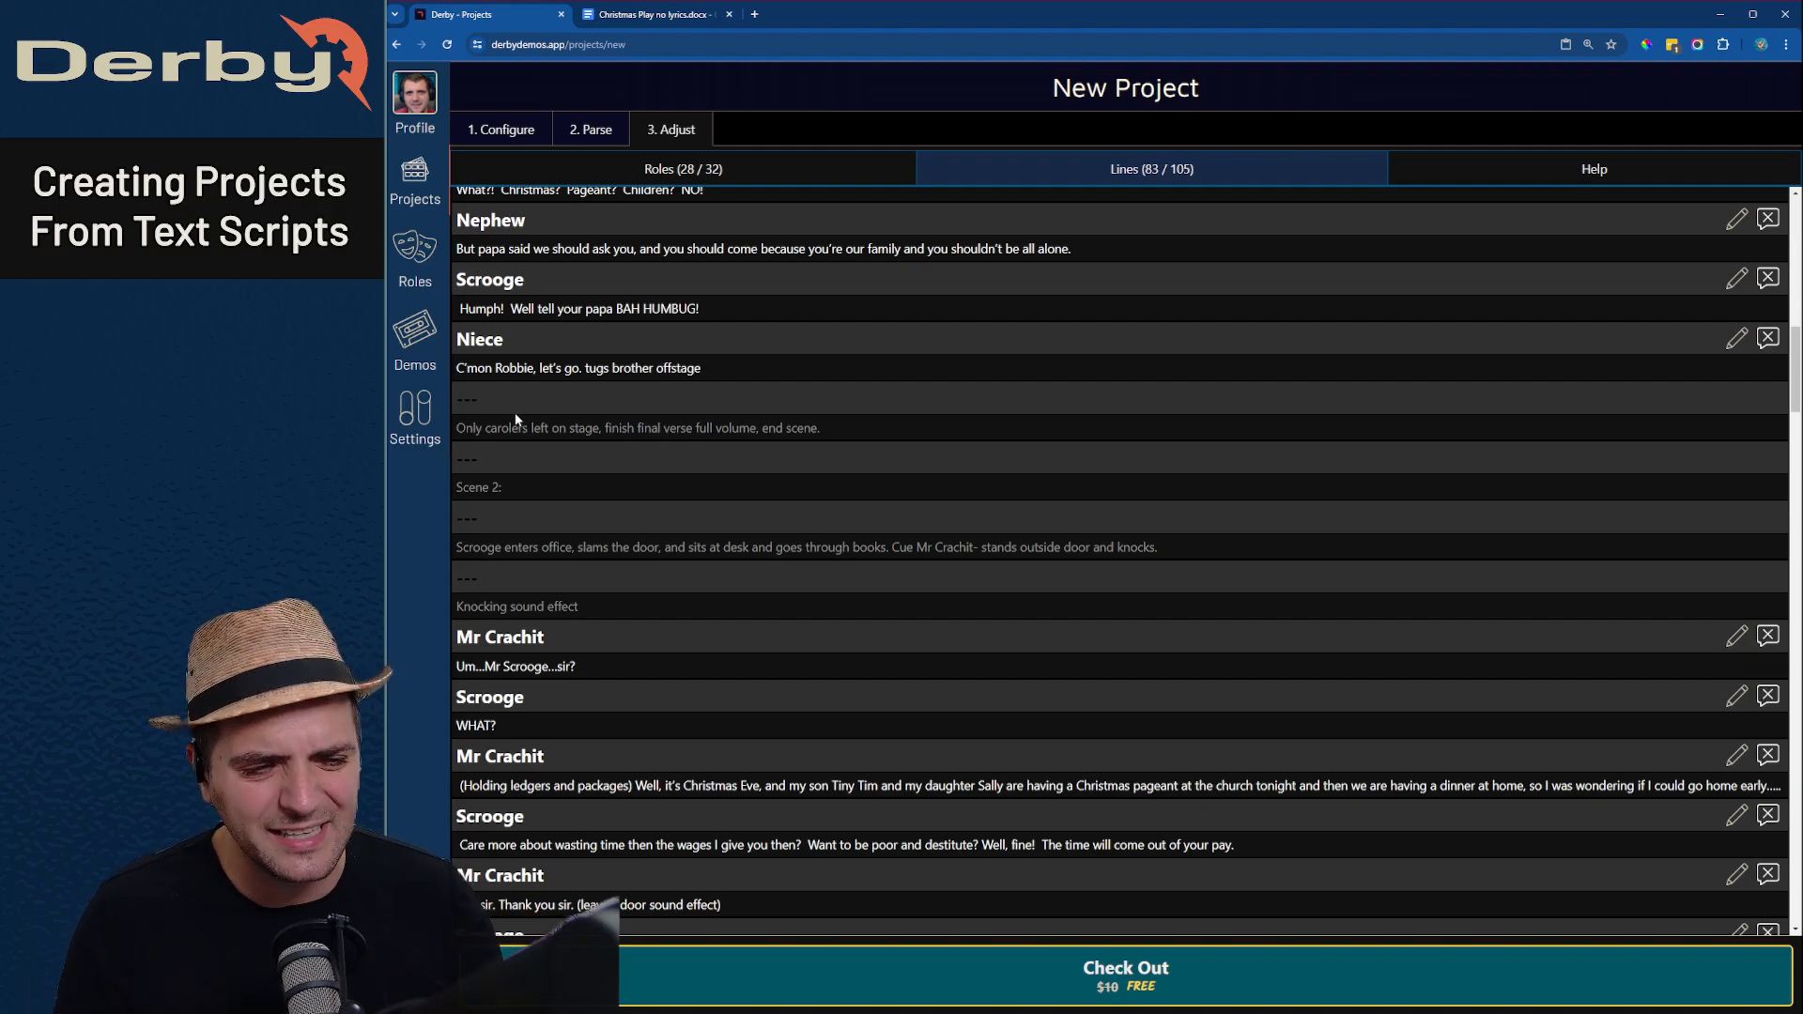
{"action": "scroll", "coordinate": [516, 420], "scroll_direction": "down", "scroll_amount": 4}
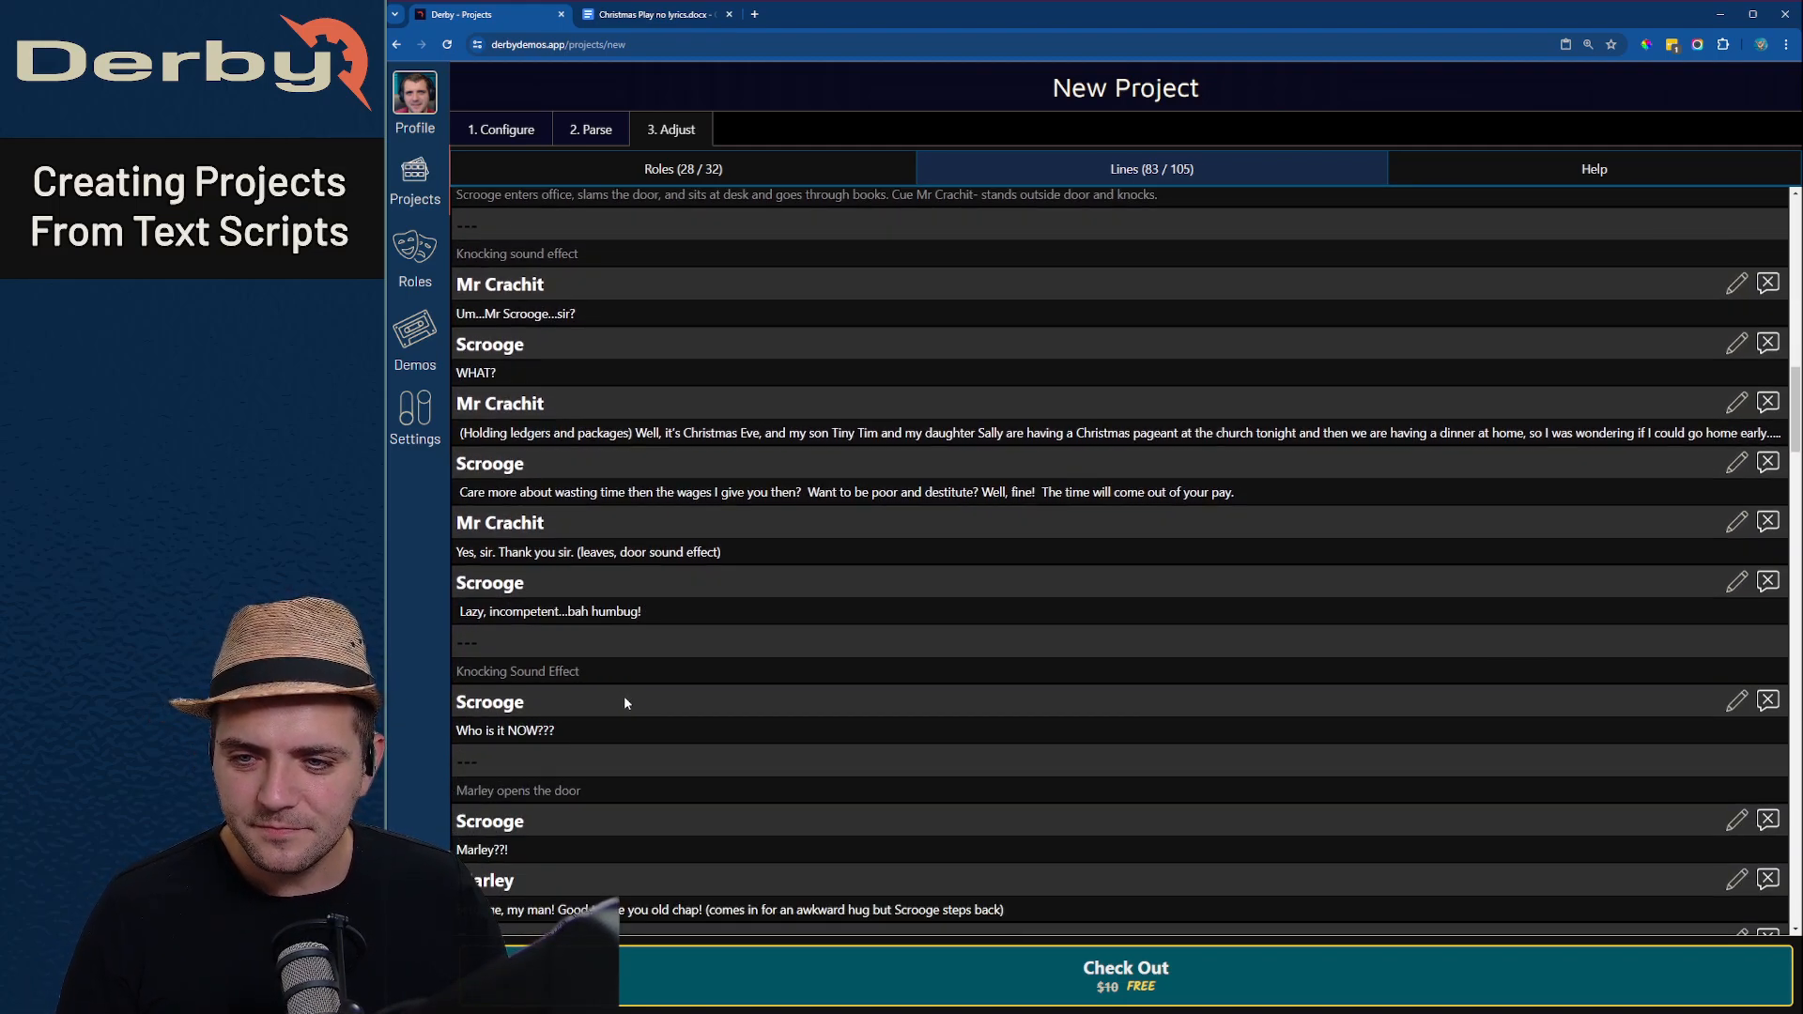
{"action": "left_click", "coordinate": [1768, 582]}
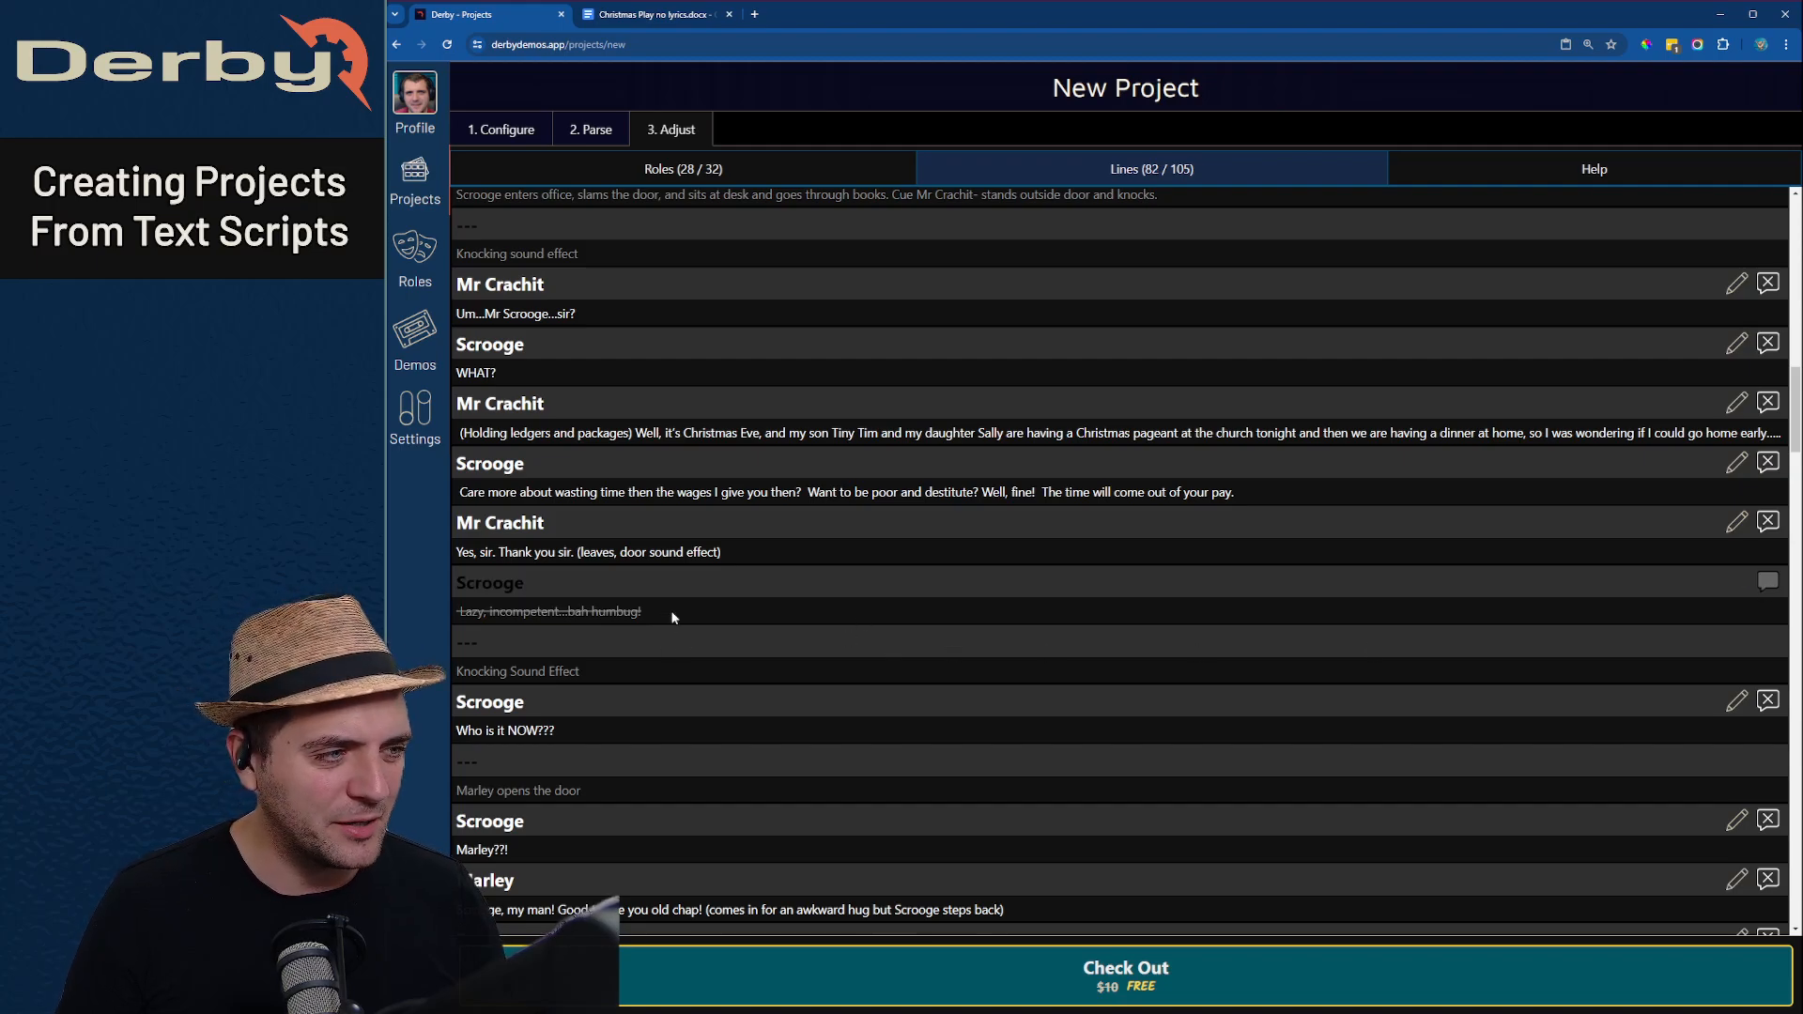
{"action": "left_click", "coordinate": [1767, 582]}
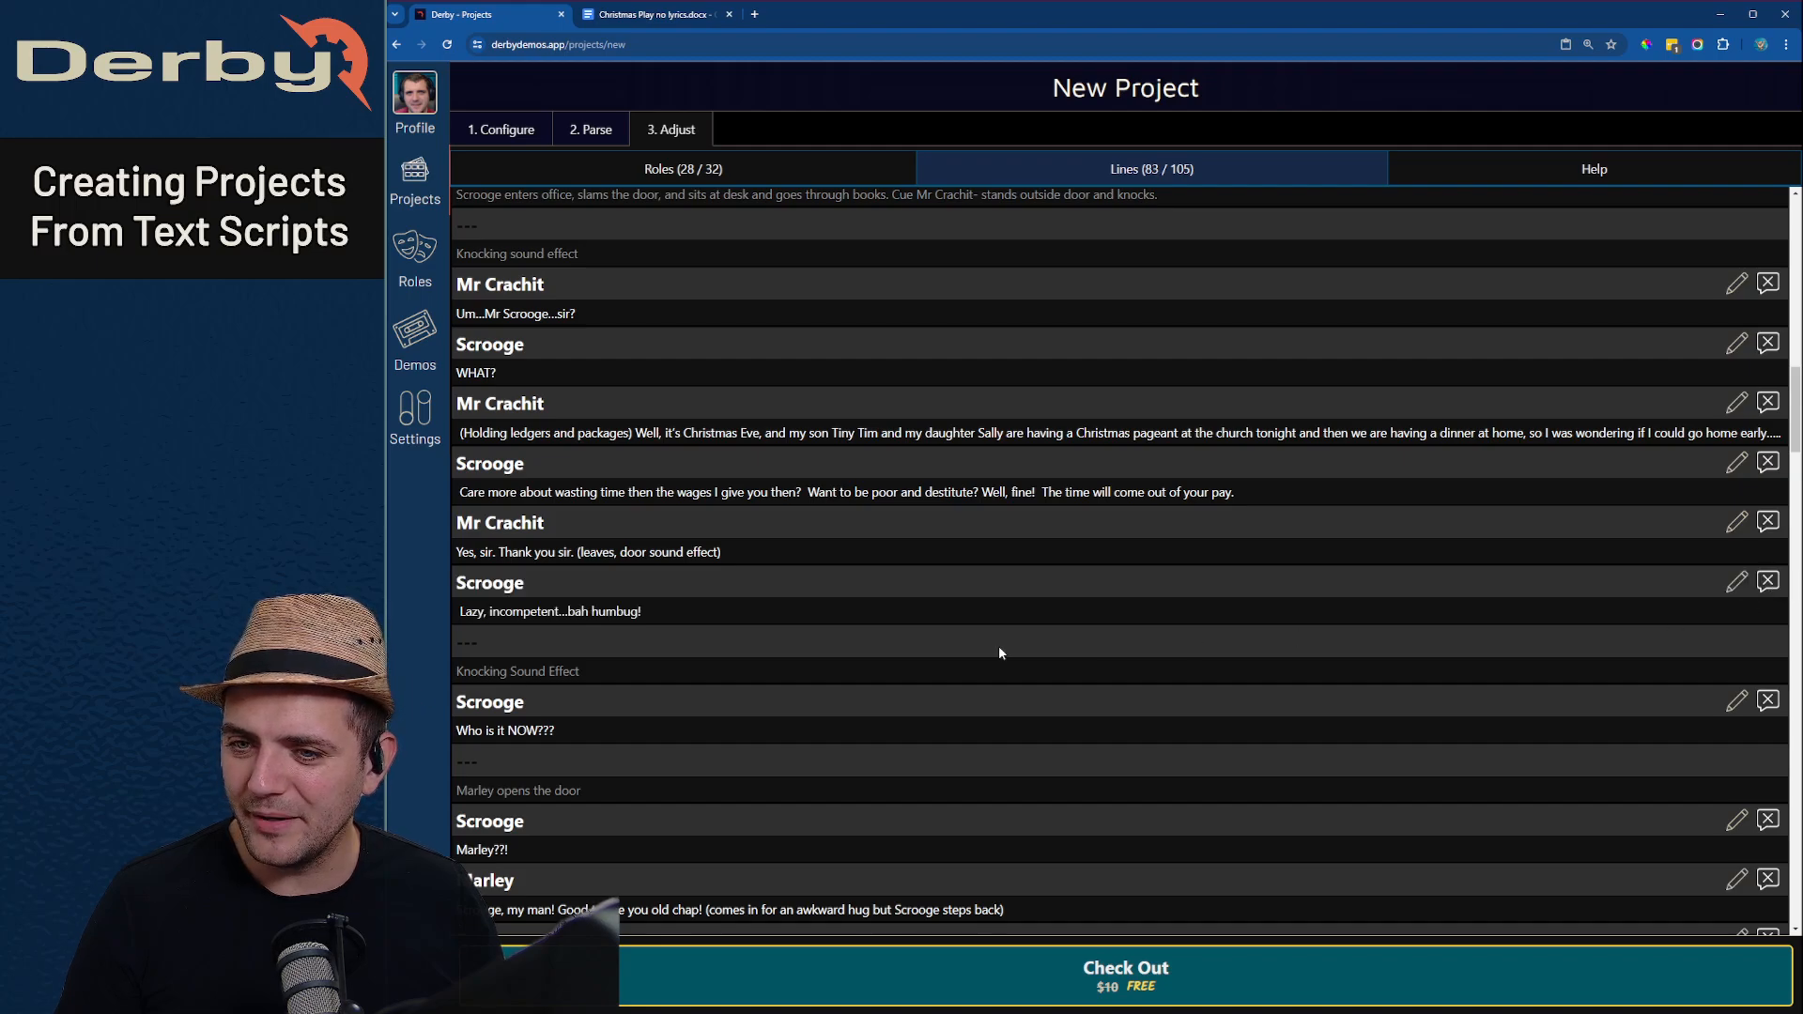
- Change the wording of Scrooge's "Lazy, incompetent" line to "Lazy, incompetent...baha humbug!" and save it
{"action": "left_click", "coordinate": [1736, 583]}
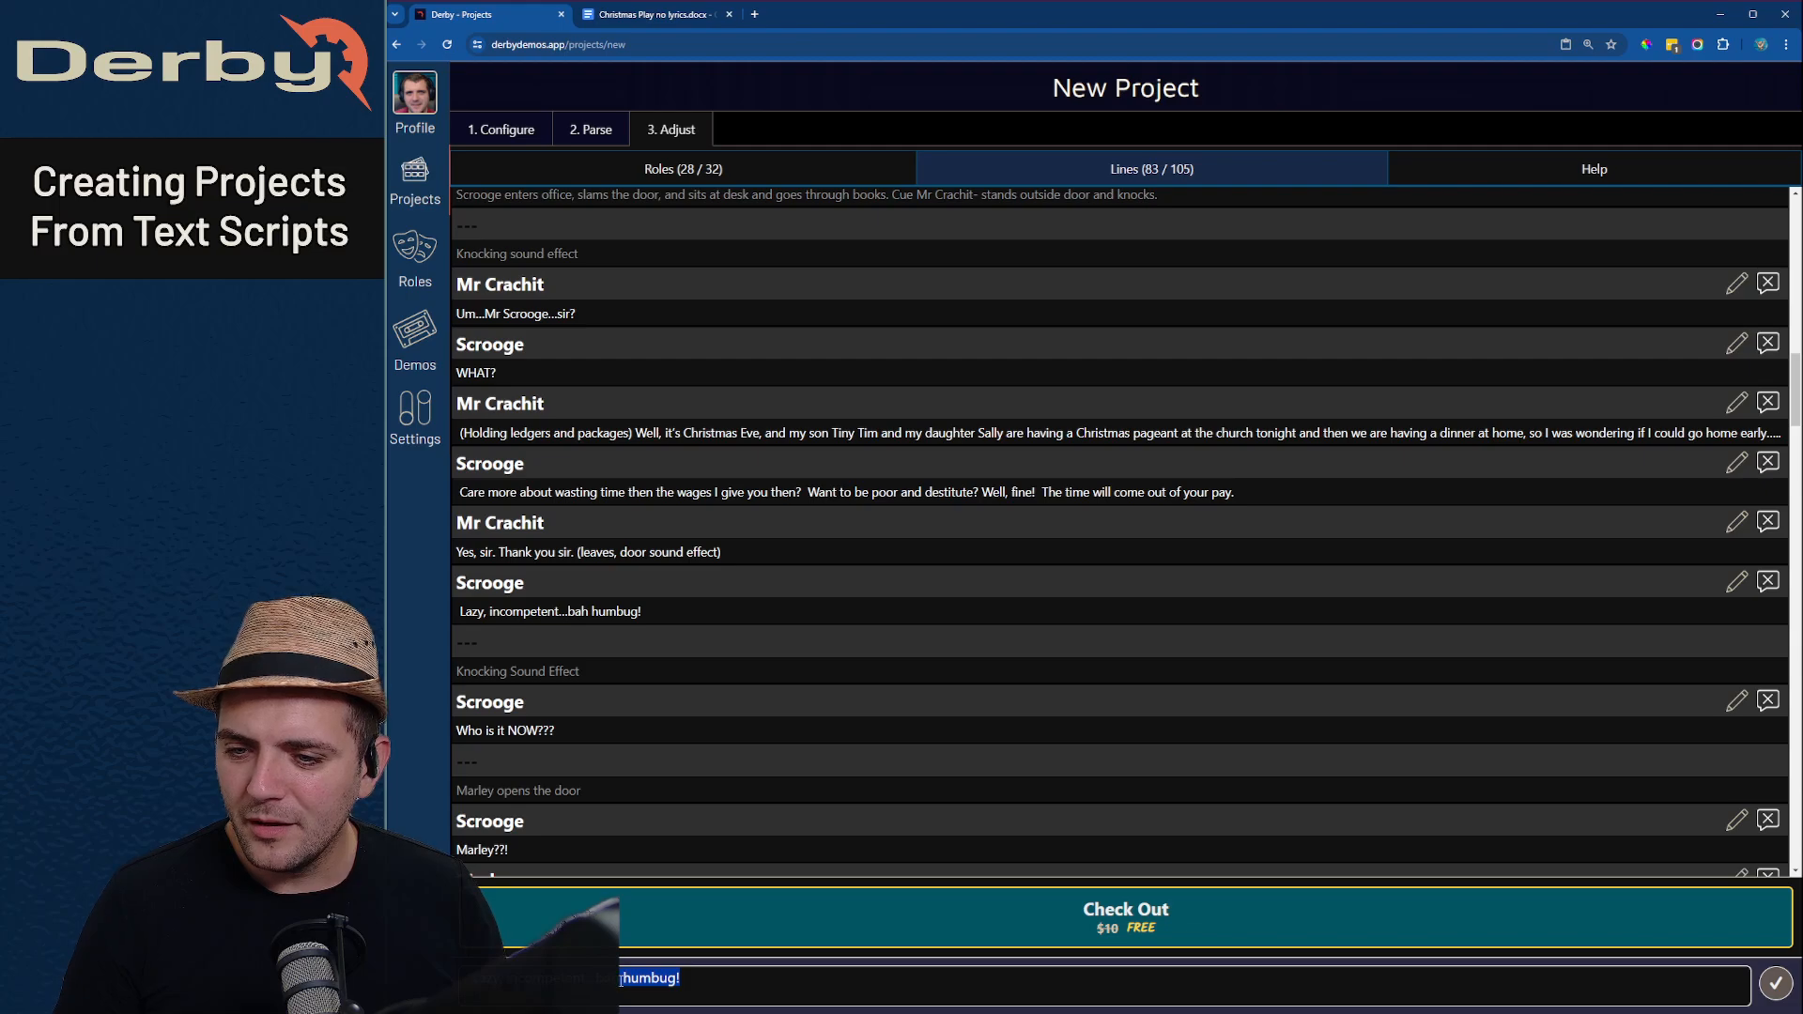
{"action": "left_click", "coordinate": [499, 980]}
{"action": "key", "text": "BackSpace"}
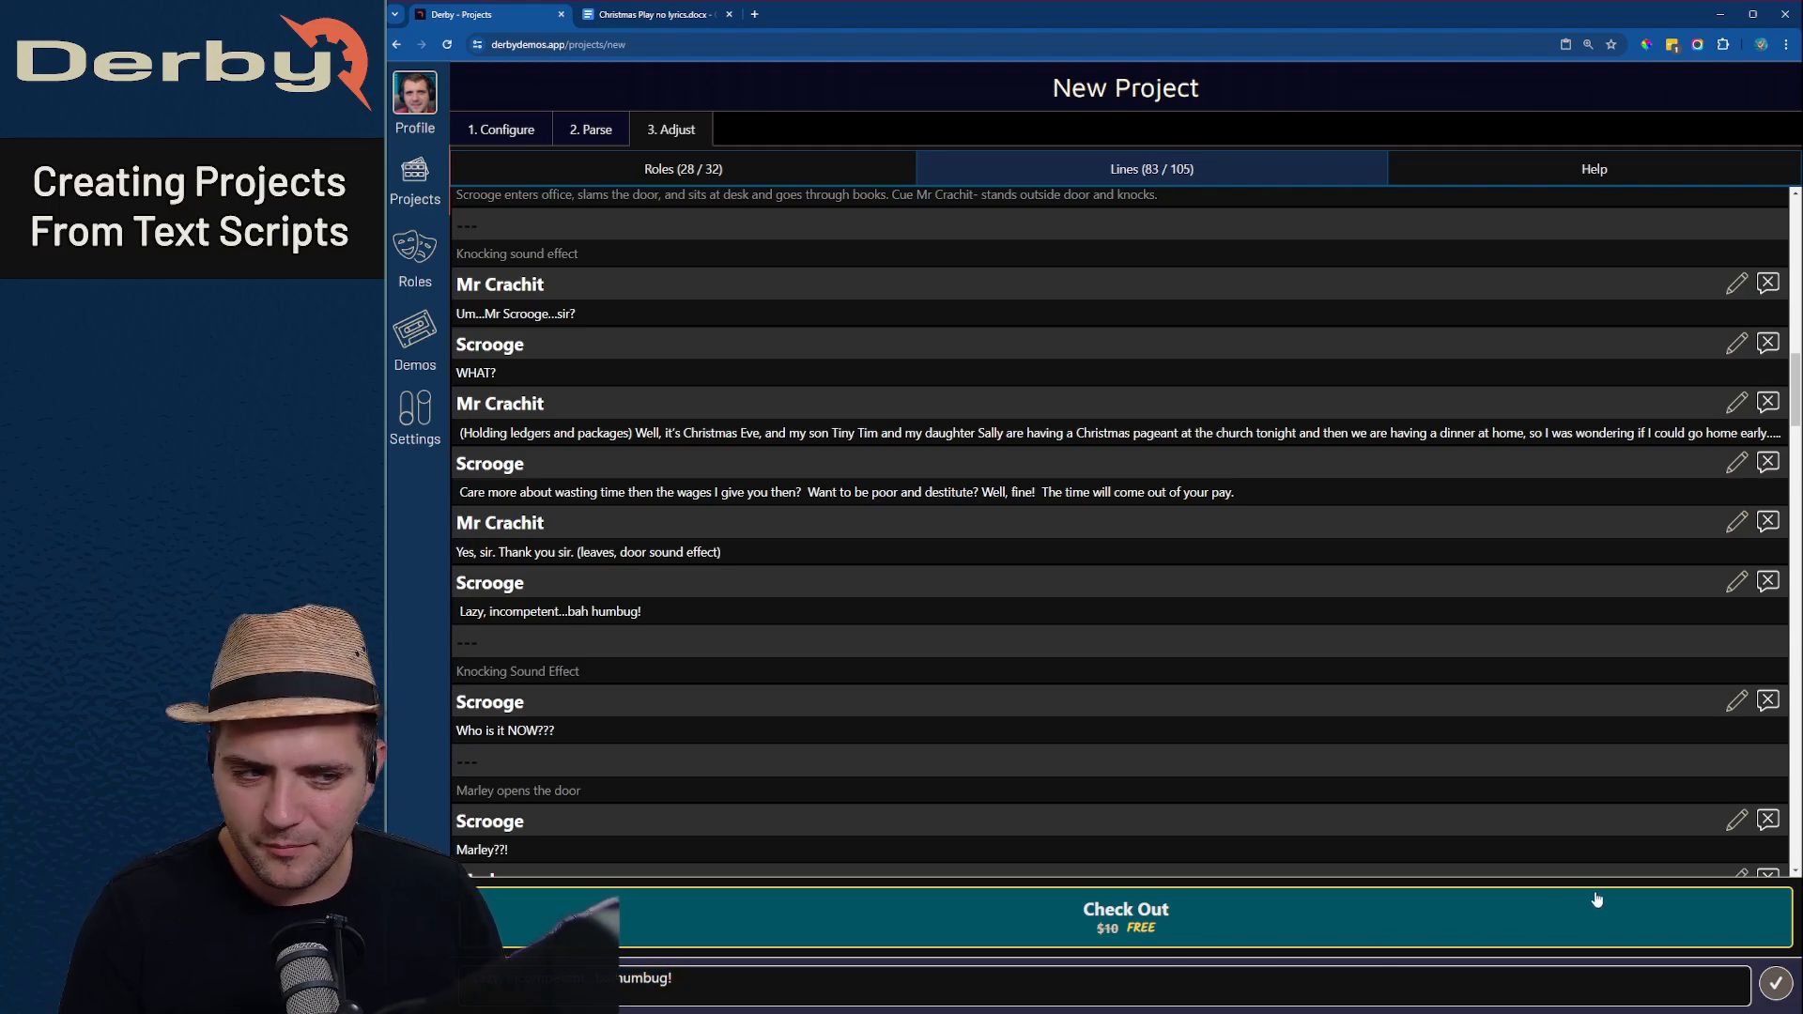
{"action": "type", "text": "a"}
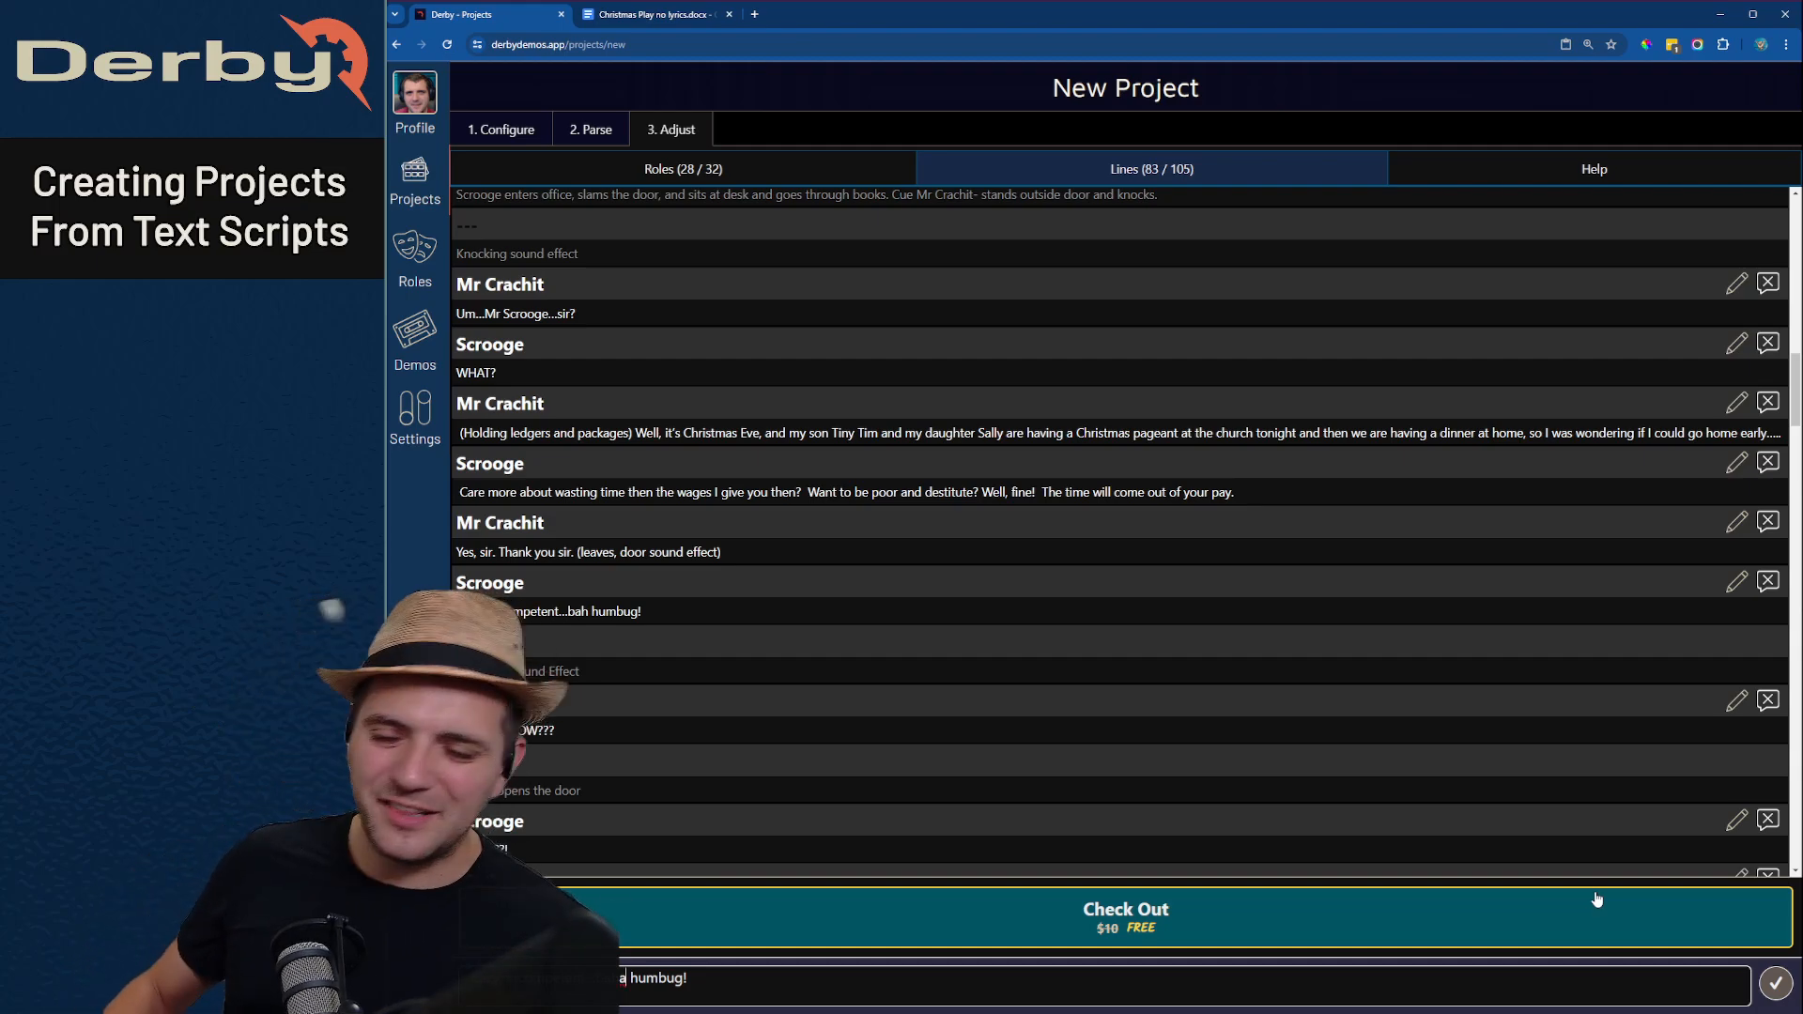
{"action": "left_click", "coordinate": [1775, 983]}
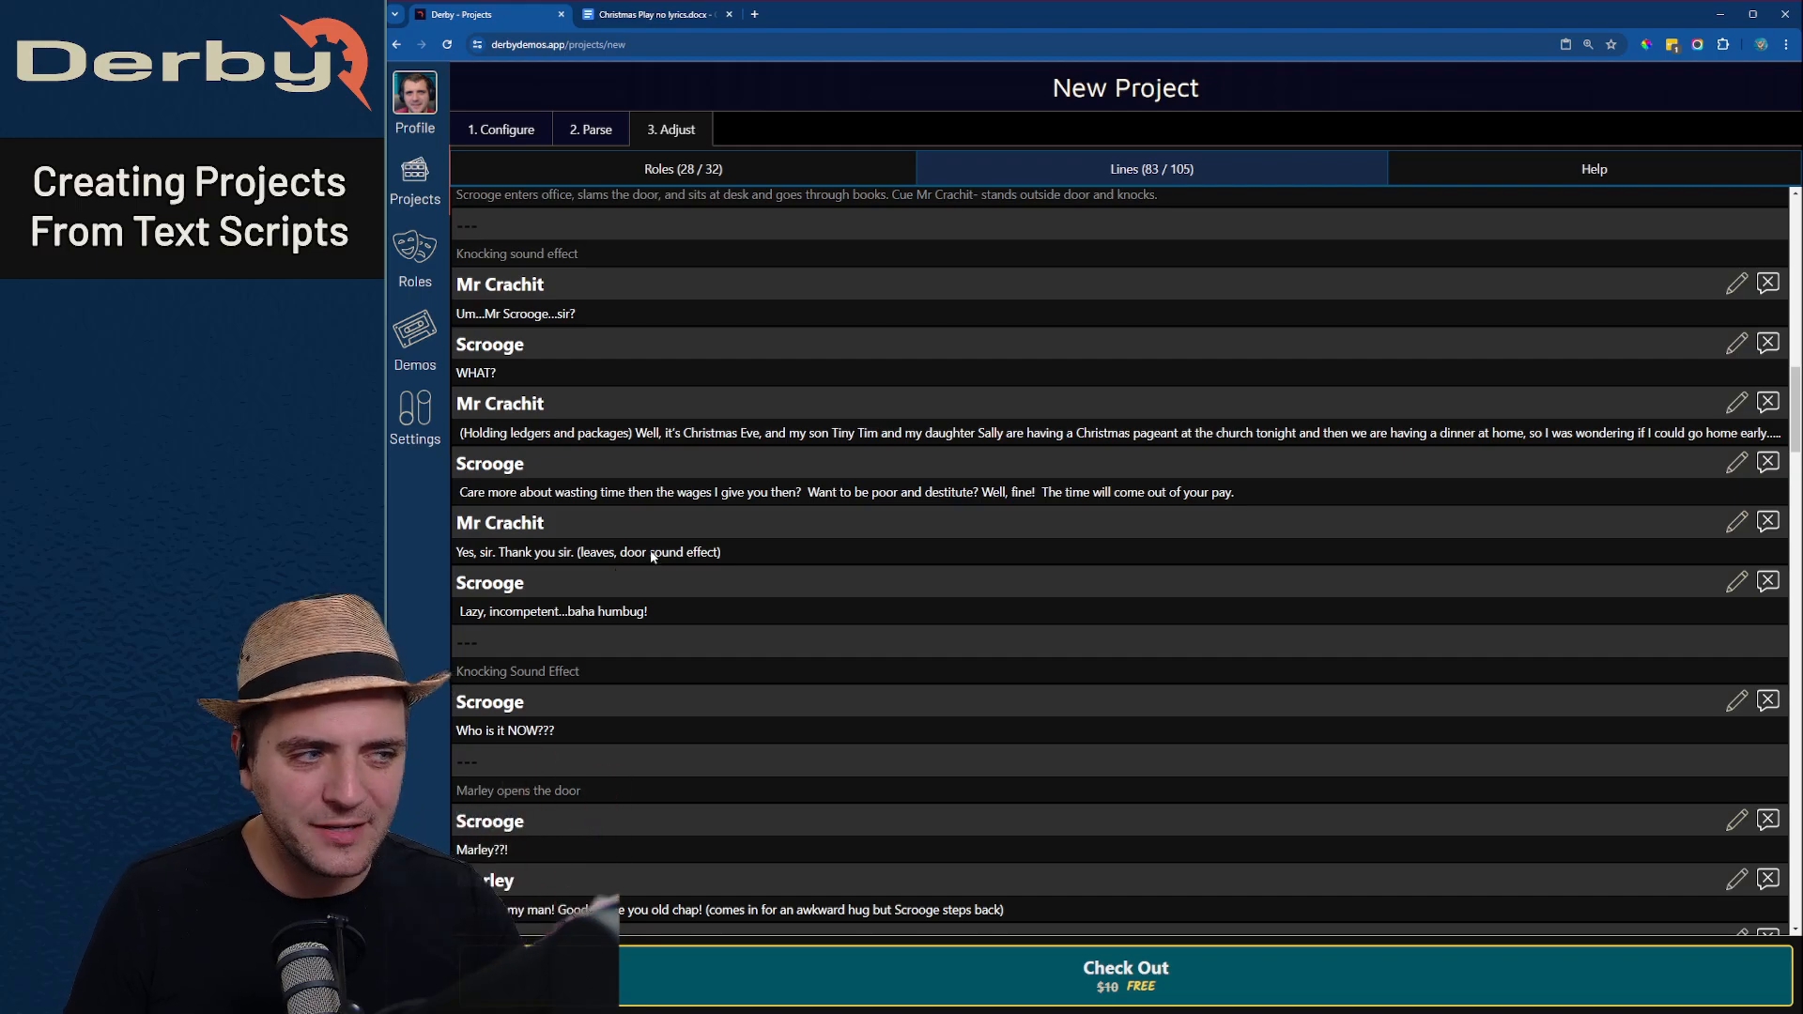
- Submit the script to Derby for parsing help, entering the contact email address
{"action": "left_click", "coordinate": [1602, 173]}
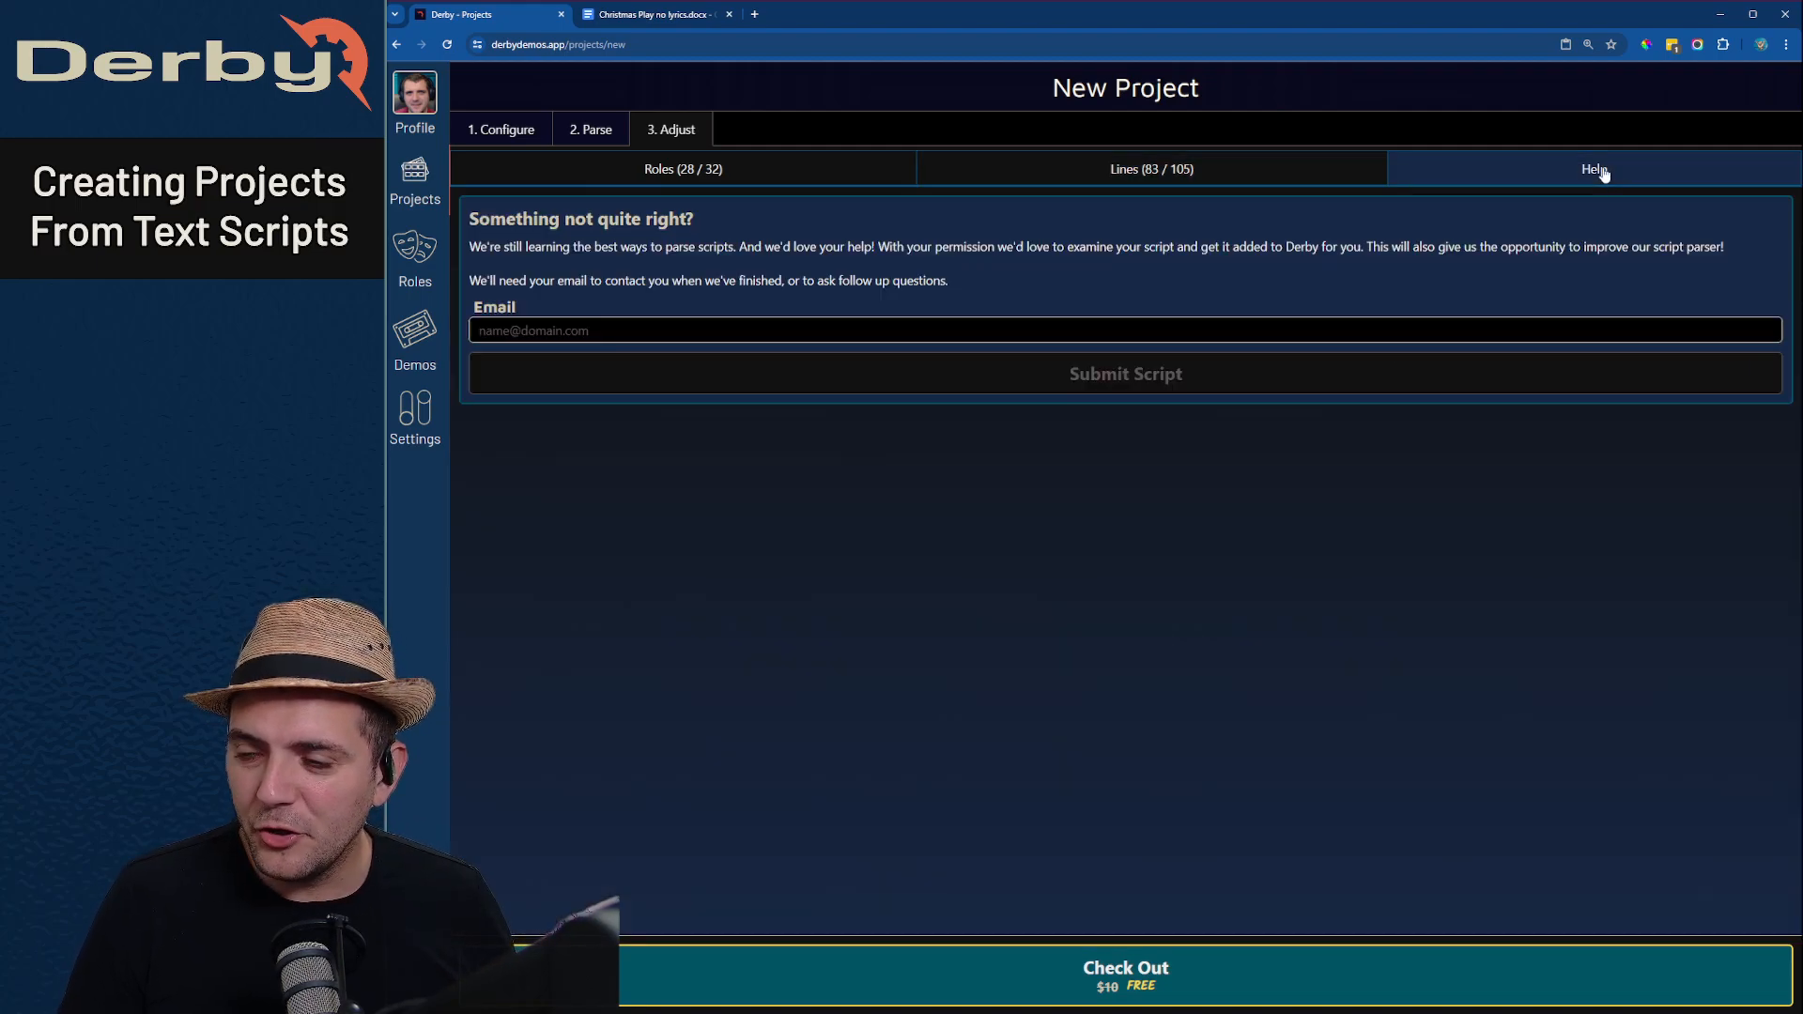
{"action": "left_click", "coordinate": [757, 338]}
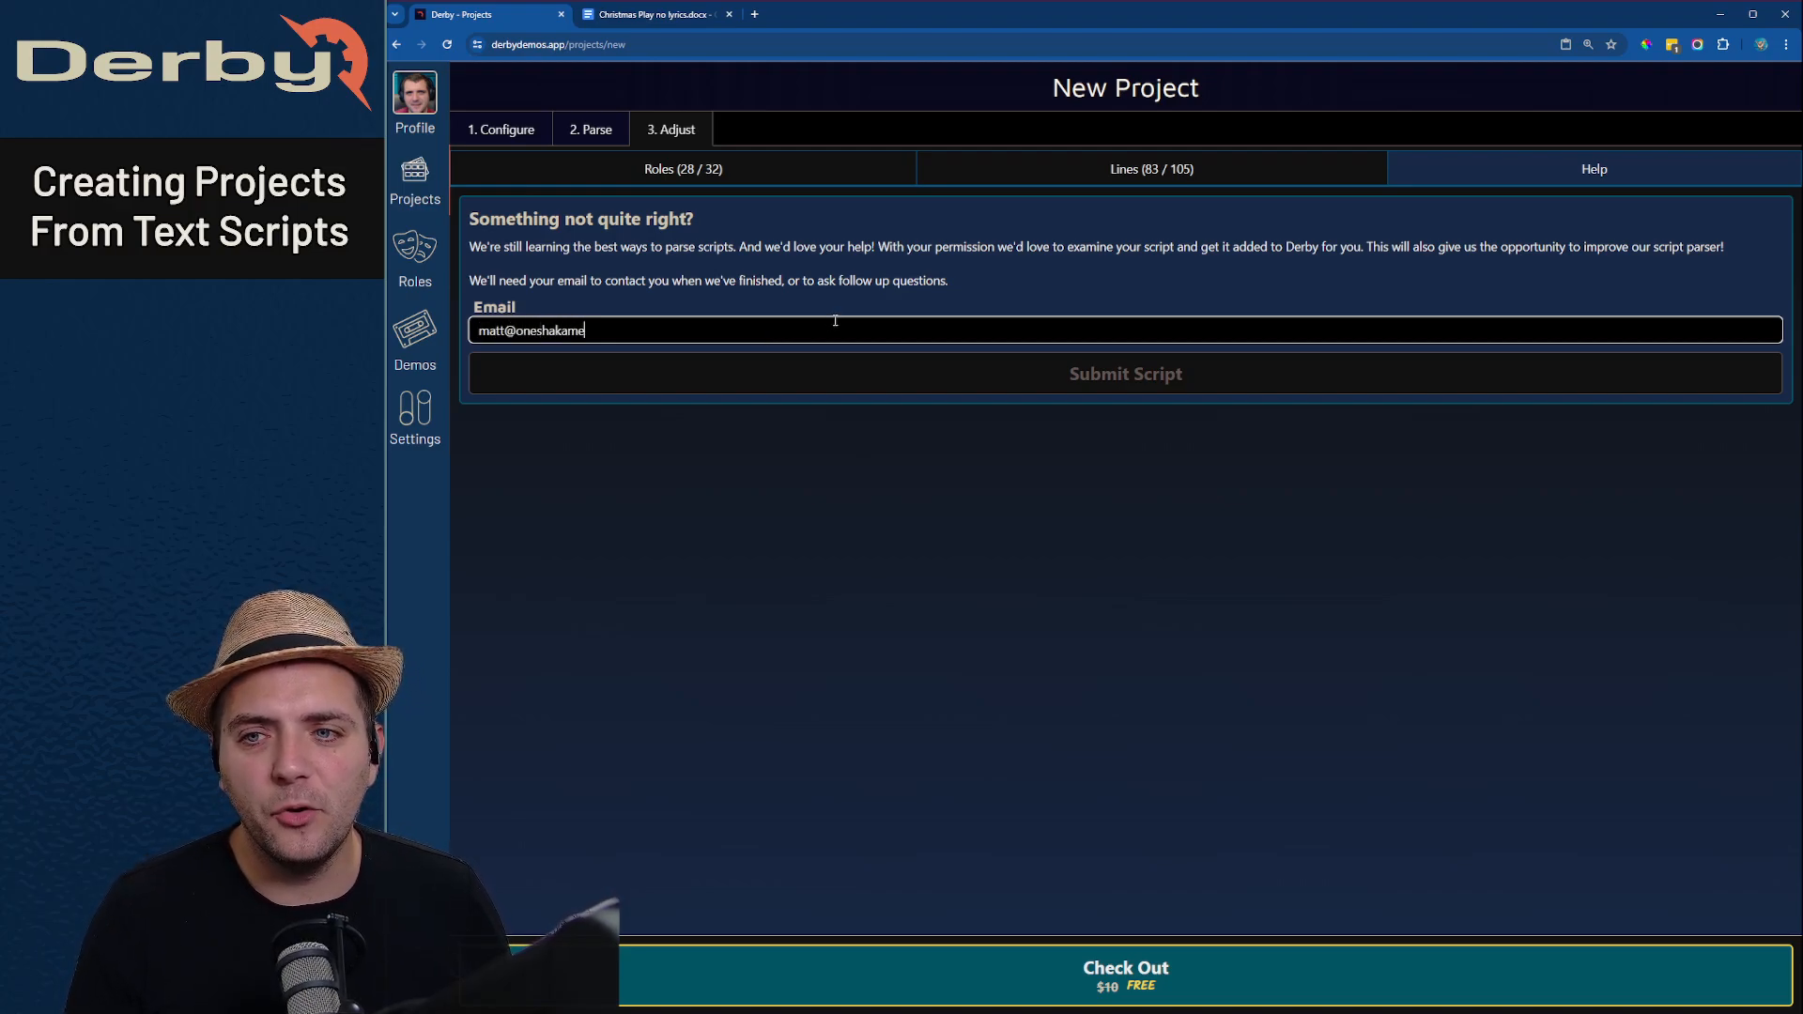
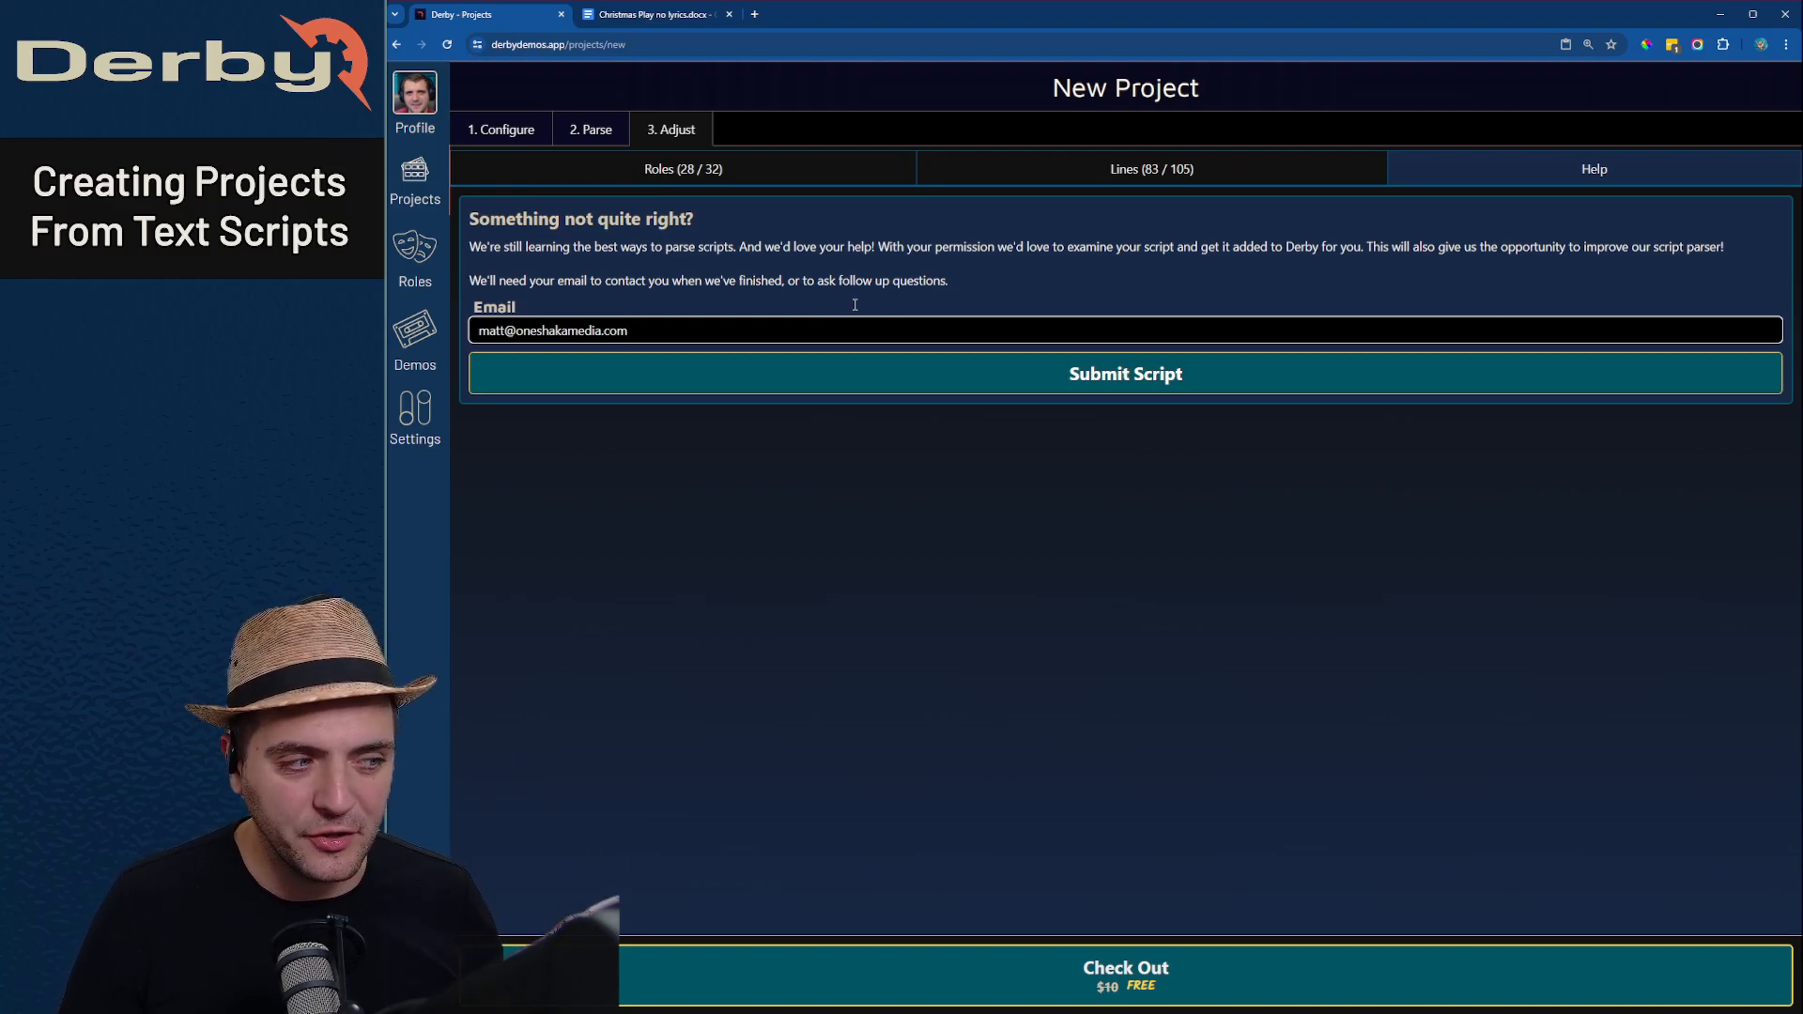
{"action": "left_click", "coordinate": [907, 382]}
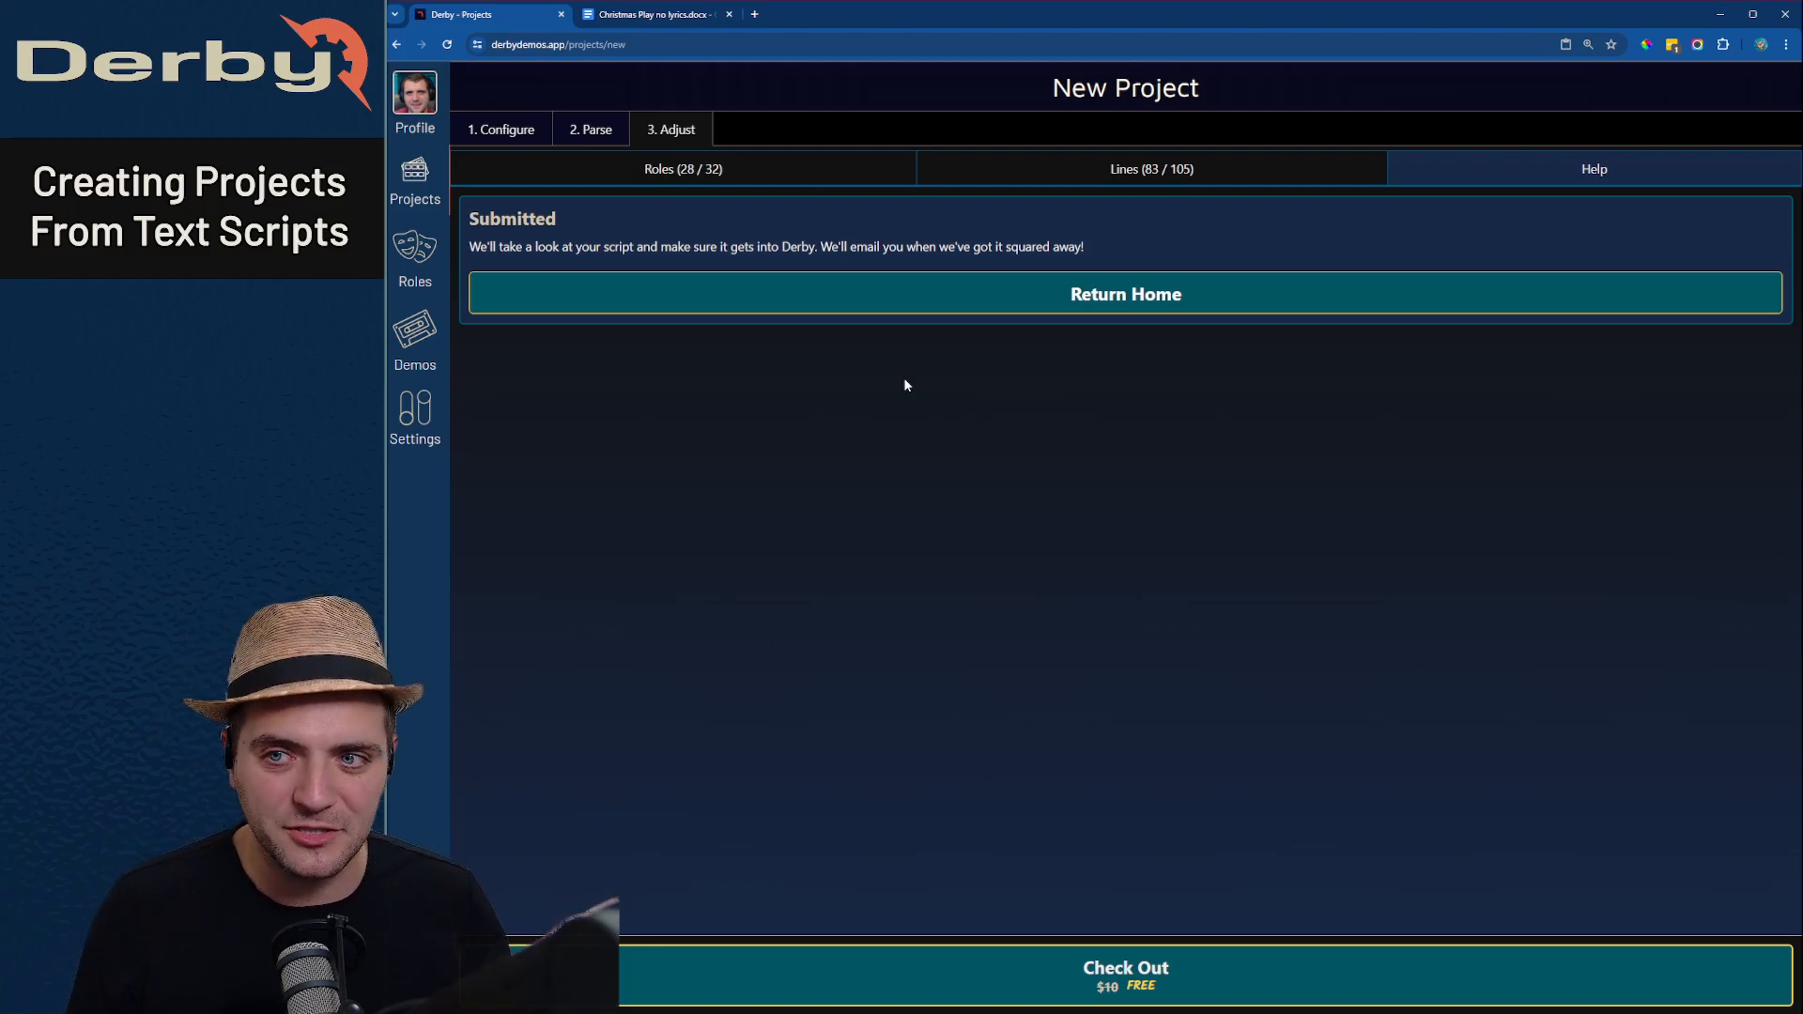
- Check out the project for free after revisiting its lines and roles, and view the created project's script and role list
{"action": "left_click", "coordinate": [1154, 169]}
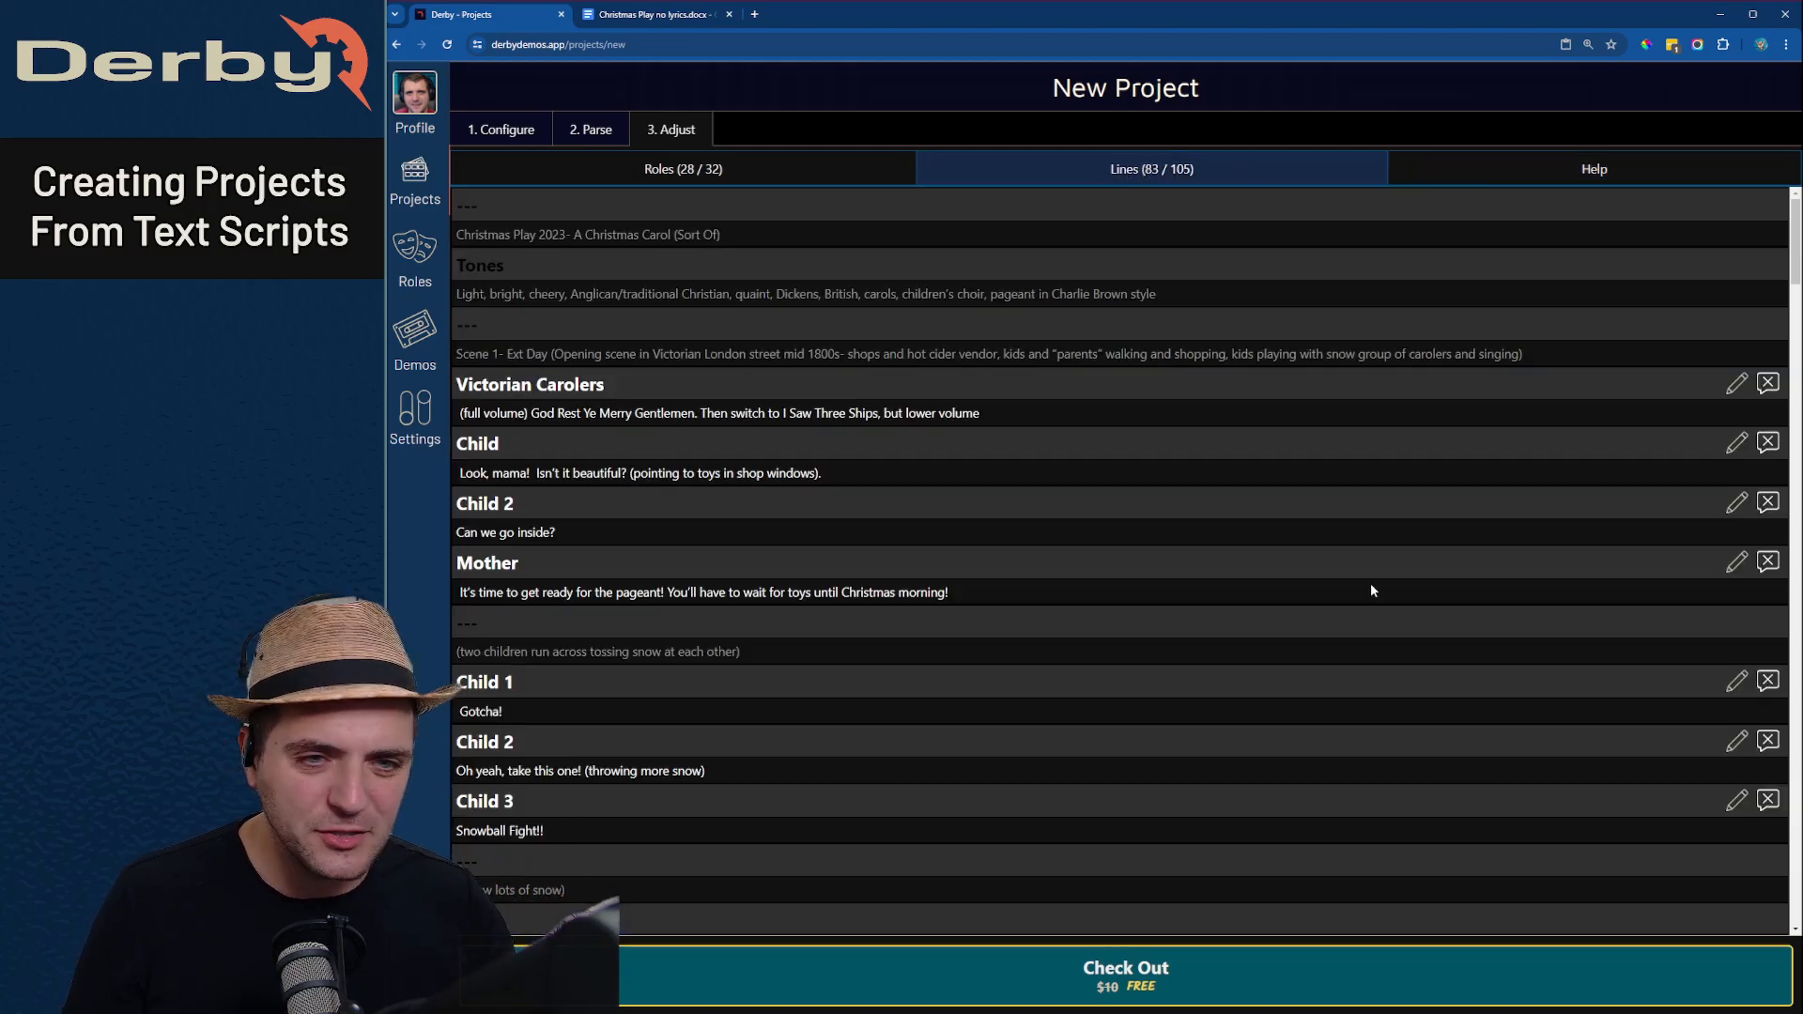
{"action": "left_click", "coordinate": [753, 172]}
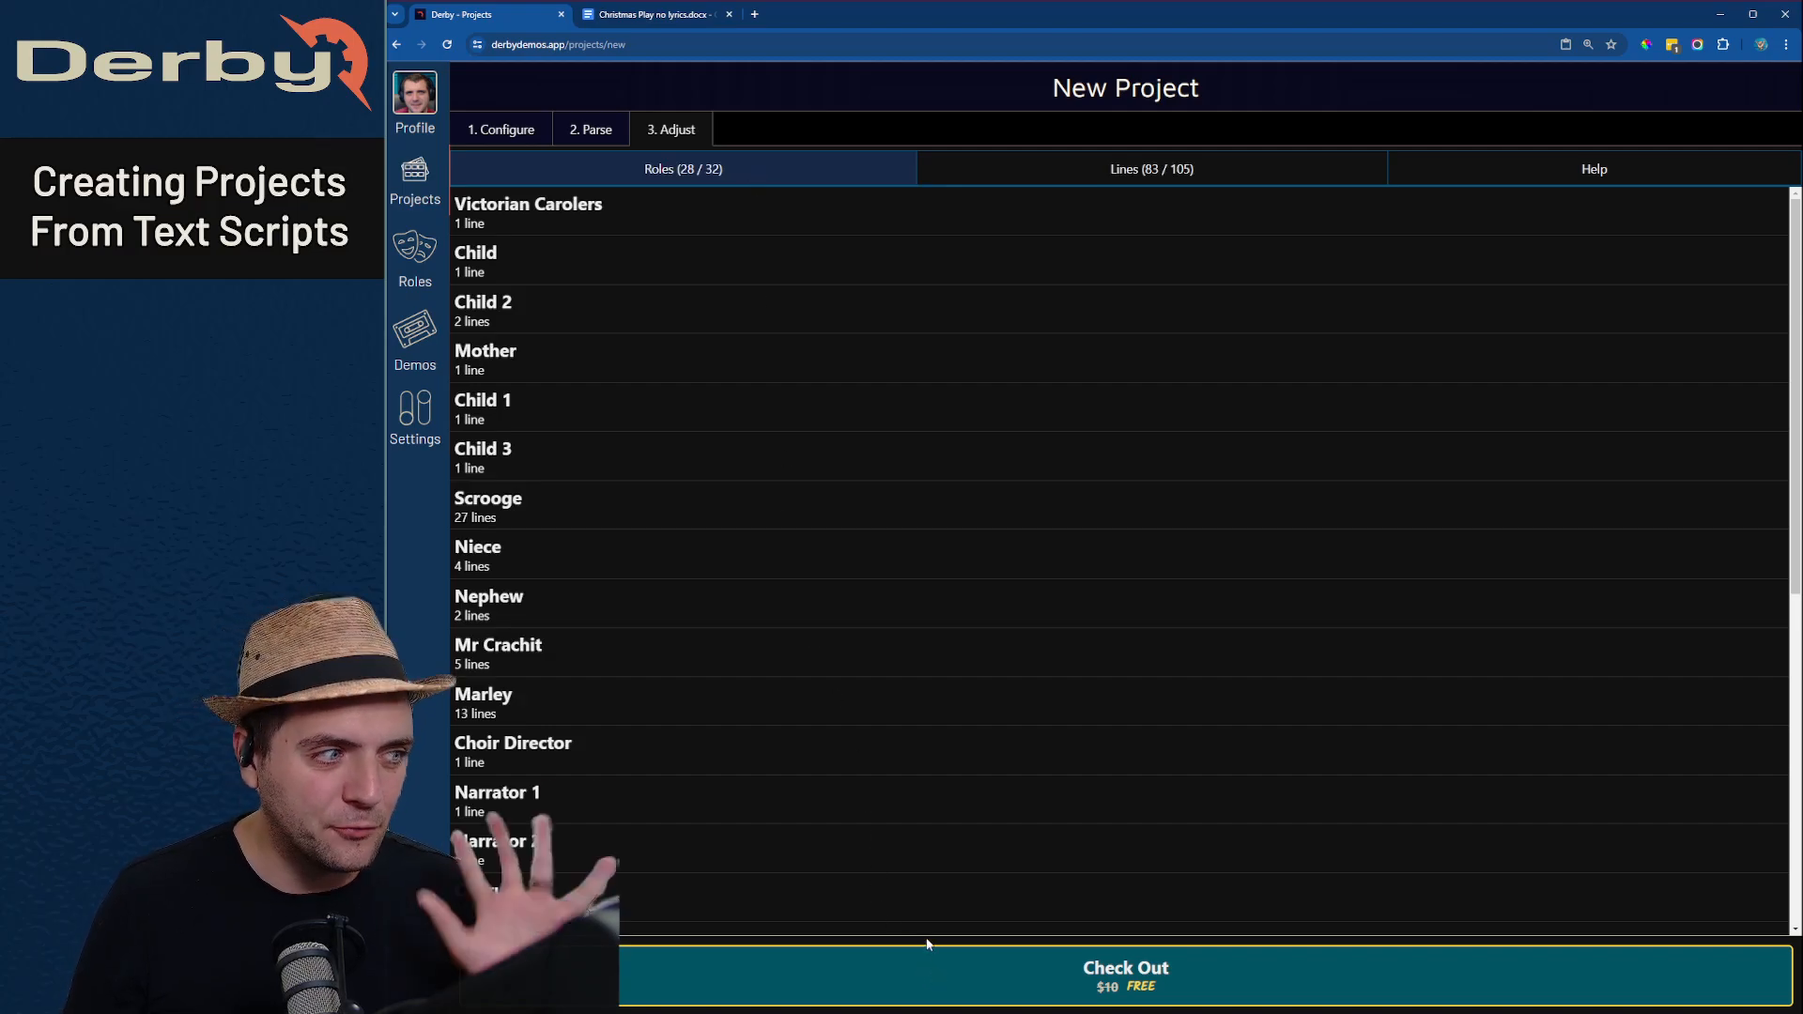
{"action": "left_click", "coordinate": [961, 991]}
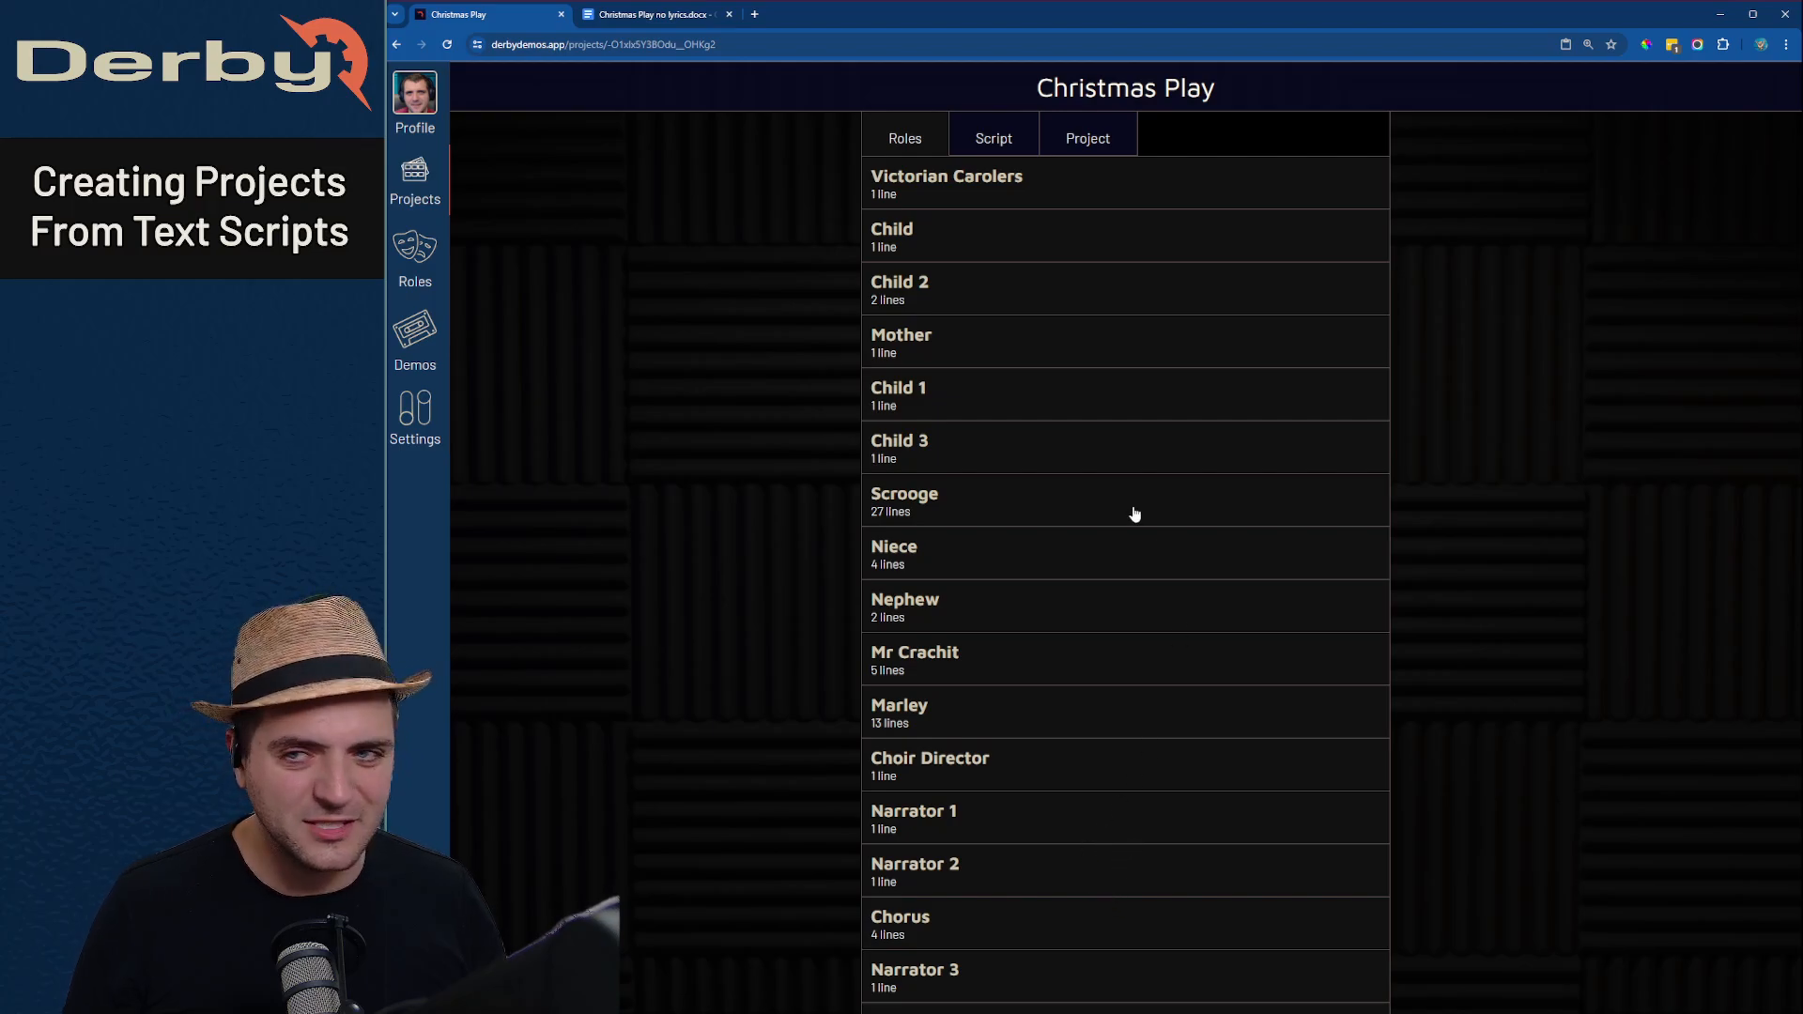
{"action": "left_click", "coordinate": [1009, 144]}
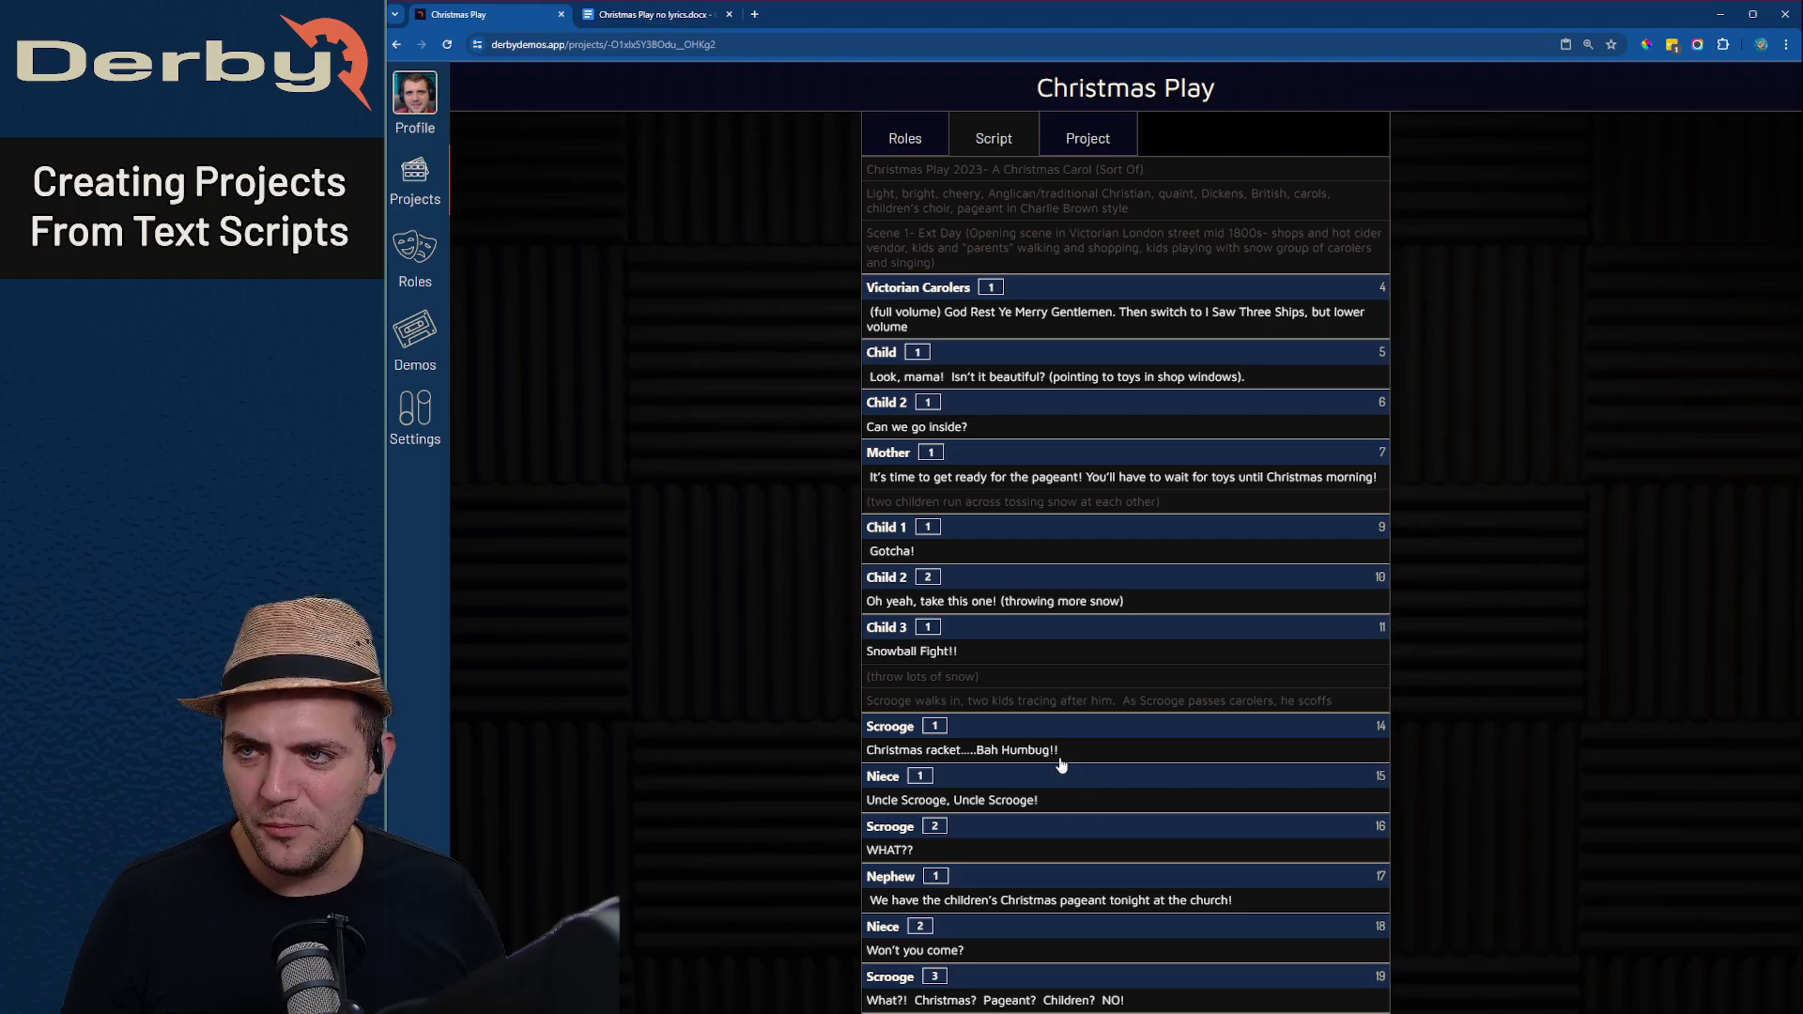
{"action": "left_click", "coordinate": [925, 135]}
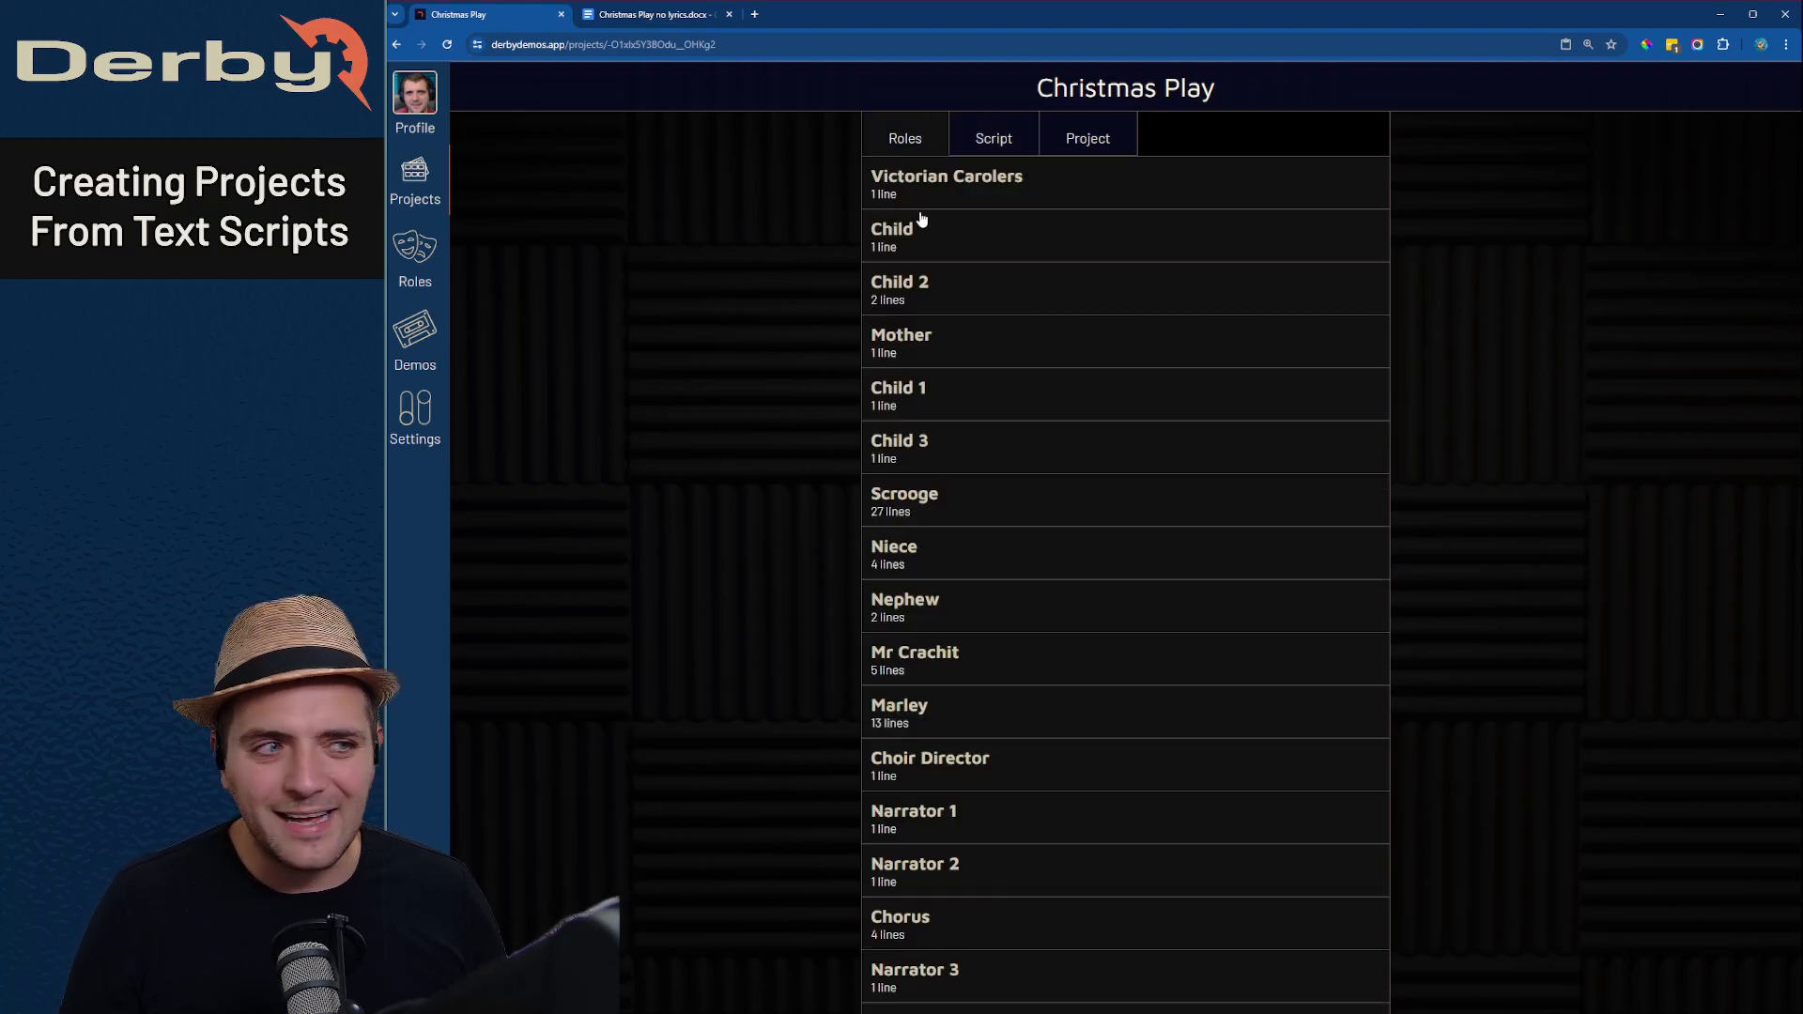